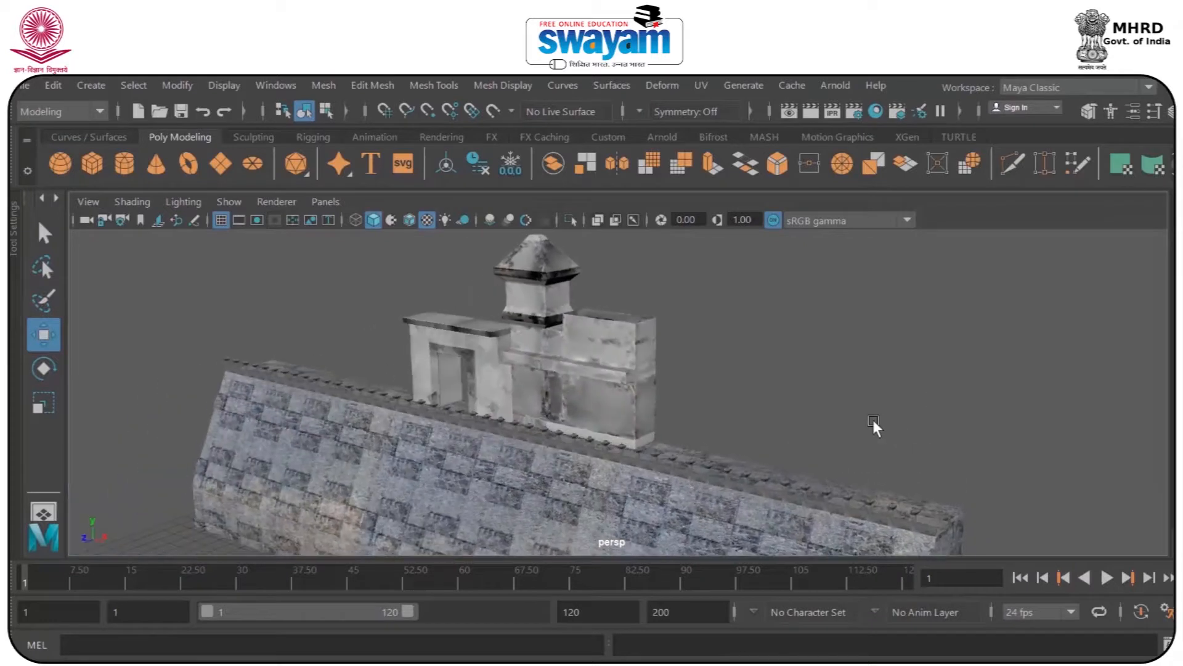
- Place the pivot of the selected tower wall section at its straight vertical end, opposite the tower
{"action": "left_click_drag", "start_coordinate": [630, 418], "coordinate": [590, 354], "text": "alt"}
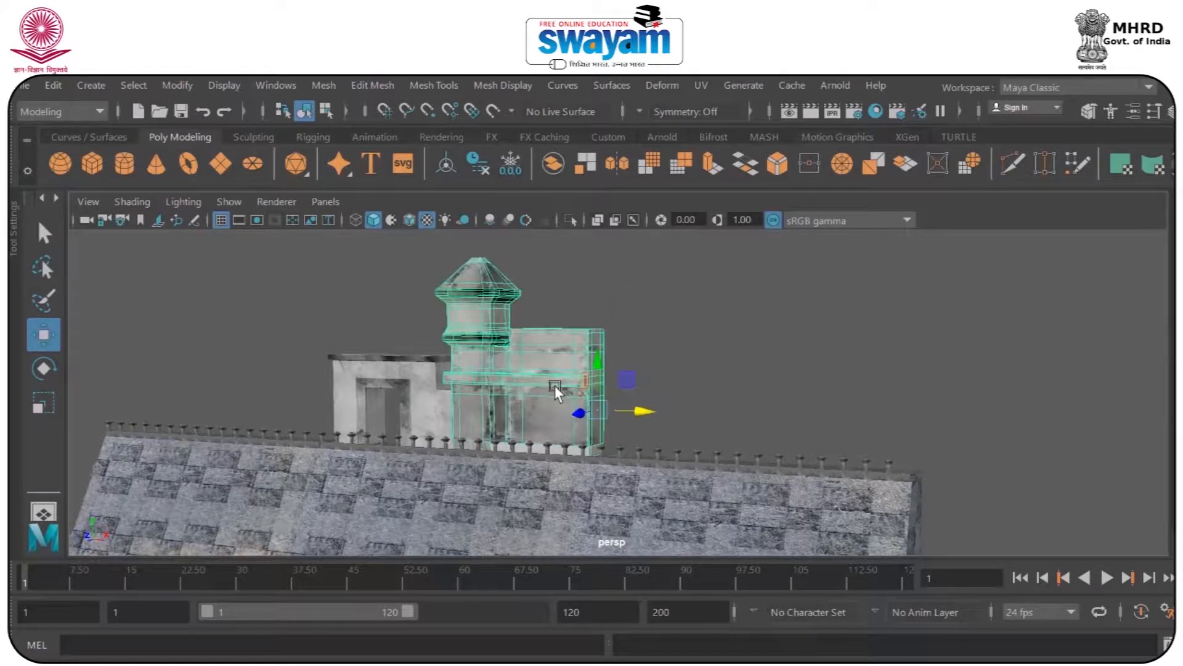
{"action": "left_click_drag", "start_coordinate": [555, 390], "coordinate": [593, 418], "text": "alt"}
{"action": "scroll", "coordinate": [576, 399], "scroll_direction": "up", "scroll_amount": 3}
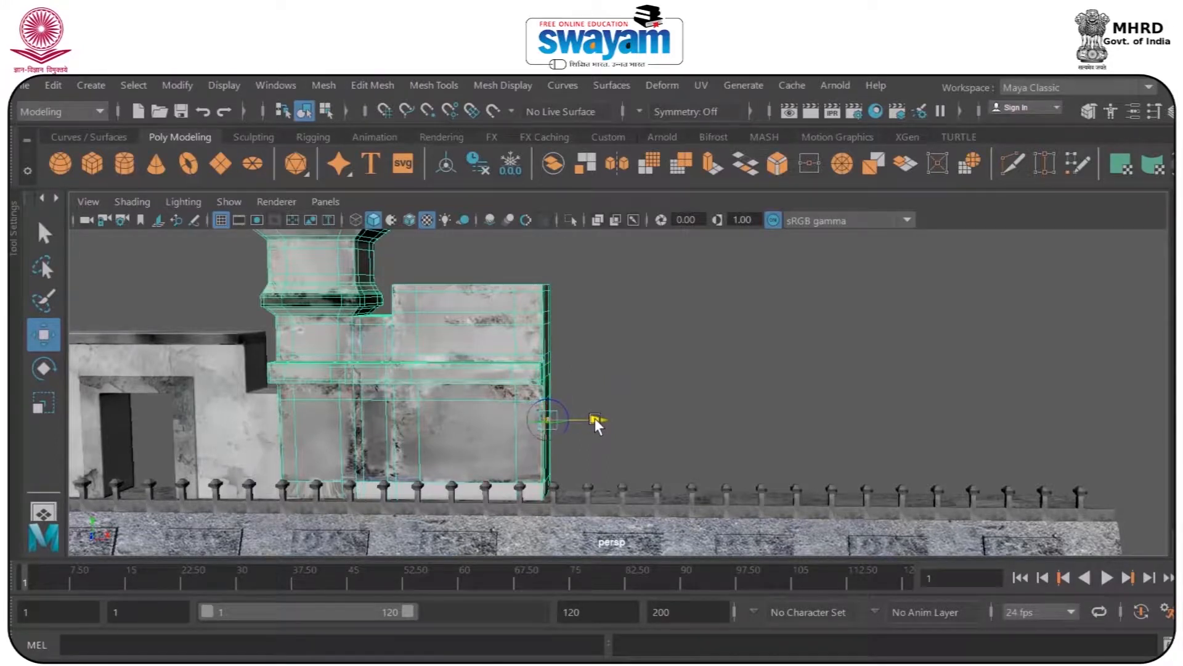
{"action": "left_click_drag", "start_coordinate": [665, 395], "coordinate": [650, 369], "text": "alt"}
{"action": "left_click_drag", "start_coordinate": [614, 273], "coordinate": [517, 361]}
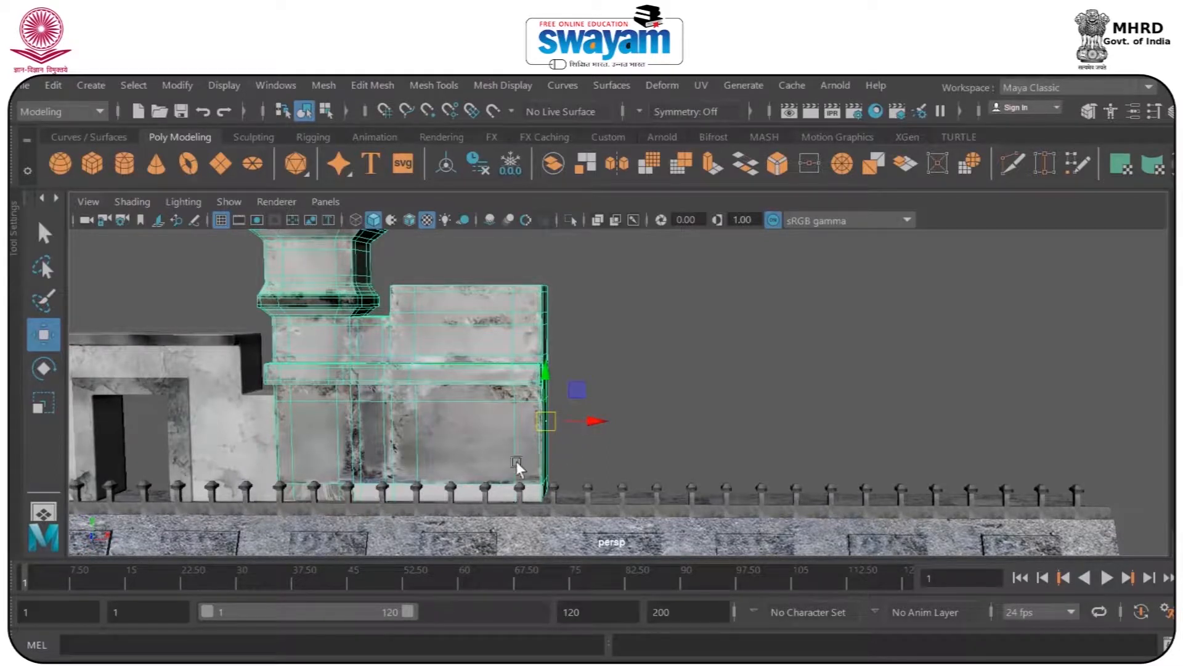
- Try to make a mirrored copy of the tower wall section using Duplicate Special with scale -1, 1, -1
{"action": "left_click", "coordinate": [54, 86]}
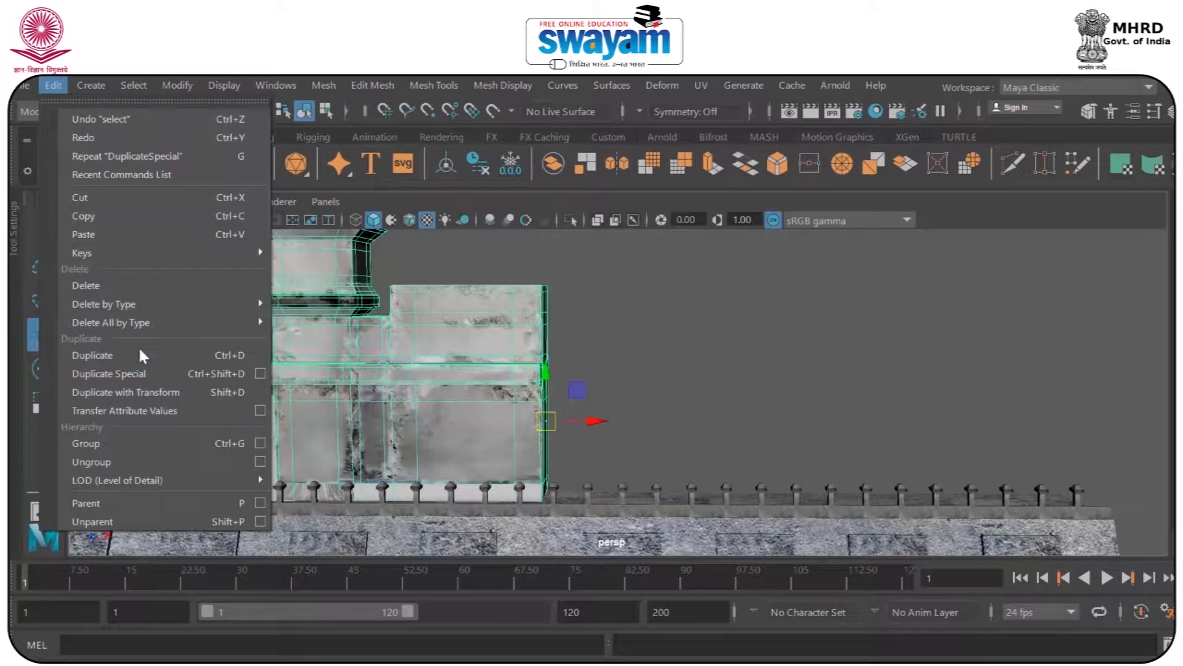
{"action": "left_click", "coordinate": [259, 374]}
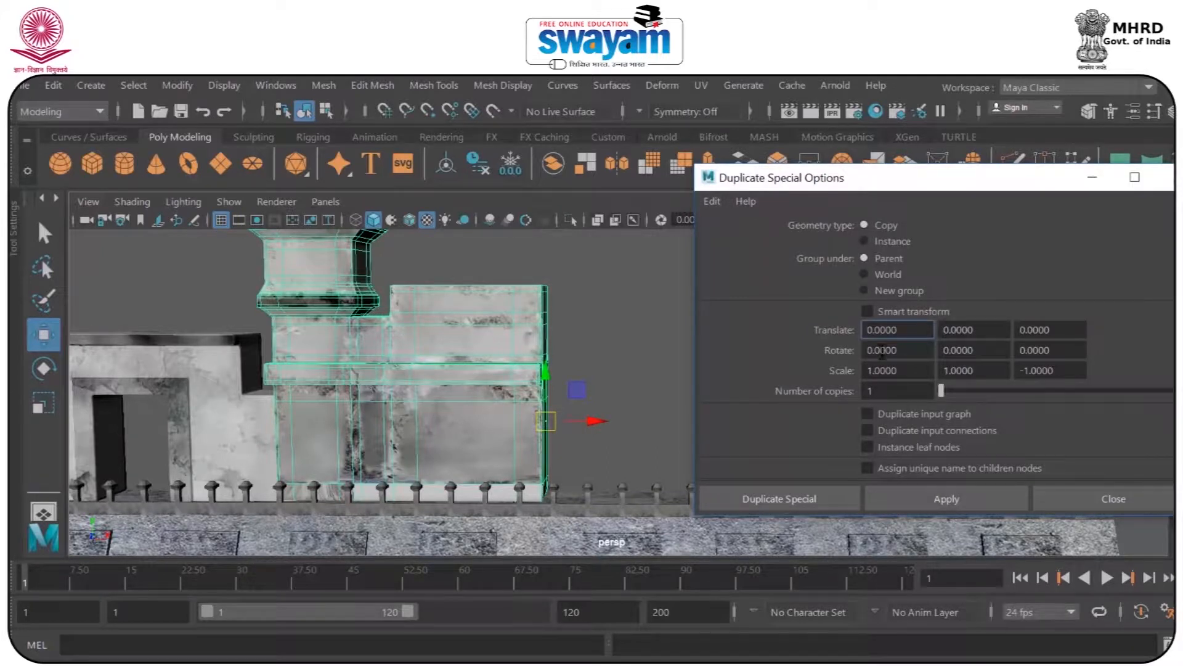
{"action": "left_click", "coordinate": [870, 372]}
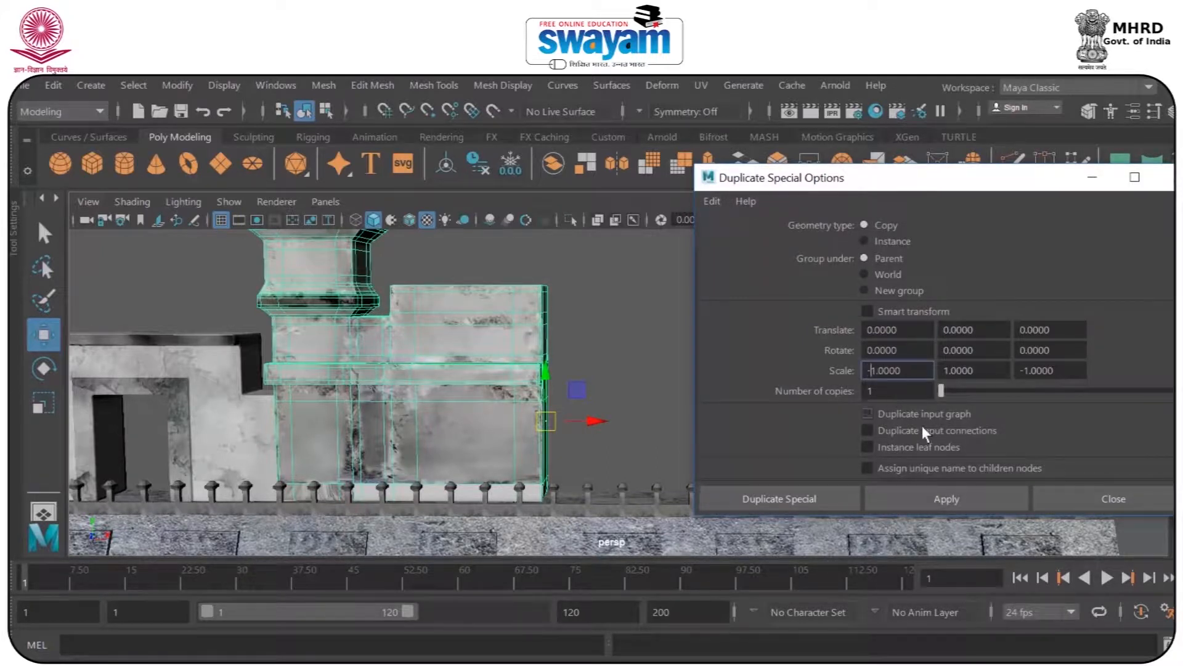
{"action": "left_click", "coordinate": [958, 494]}
{"action": "left_click", "coordinate": [1116, 493]}
{"action": "scroll", "coordinate": [894, 316], "scroll_direction": "down", "scroll_amount": 5}
{"action": "left_click_drag", "start_coordinate": [867, 330], "coordinate": [587, 360], "text": "alt"}
{"action": "left_click", "coordinate": [723, 381]}
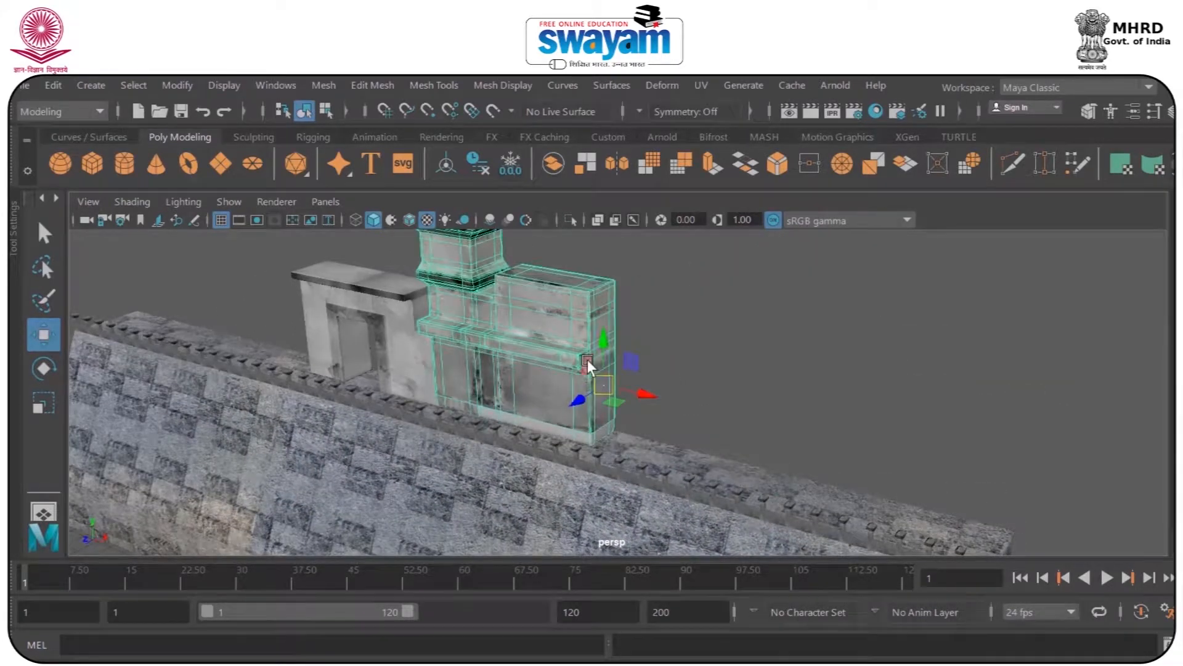
- Reset the Duplicate Special settings and mirror-copy the tower wall section with the X scale at -1
{"action": "left_click", "coordinate": [45, 85]}
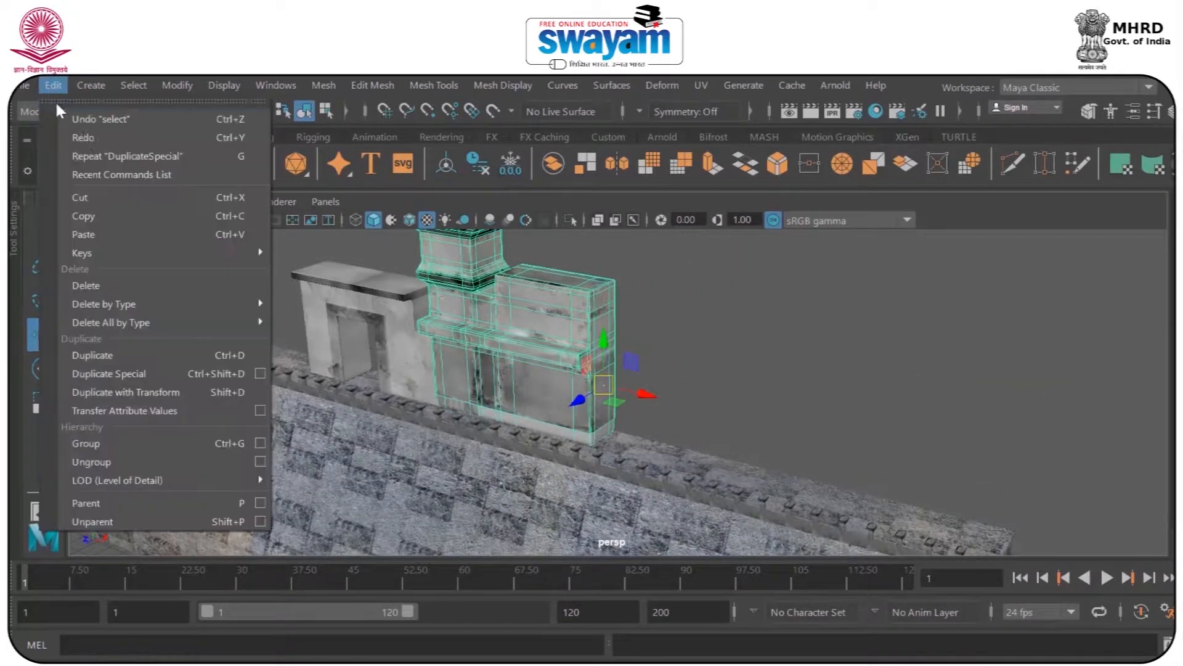
{"action": "left_click", "coordinate": [261, 374]}
{"action": "left_click", "coordinate": [712, 202]}
{"action": "left_click", "coordinate": [746, 235]}
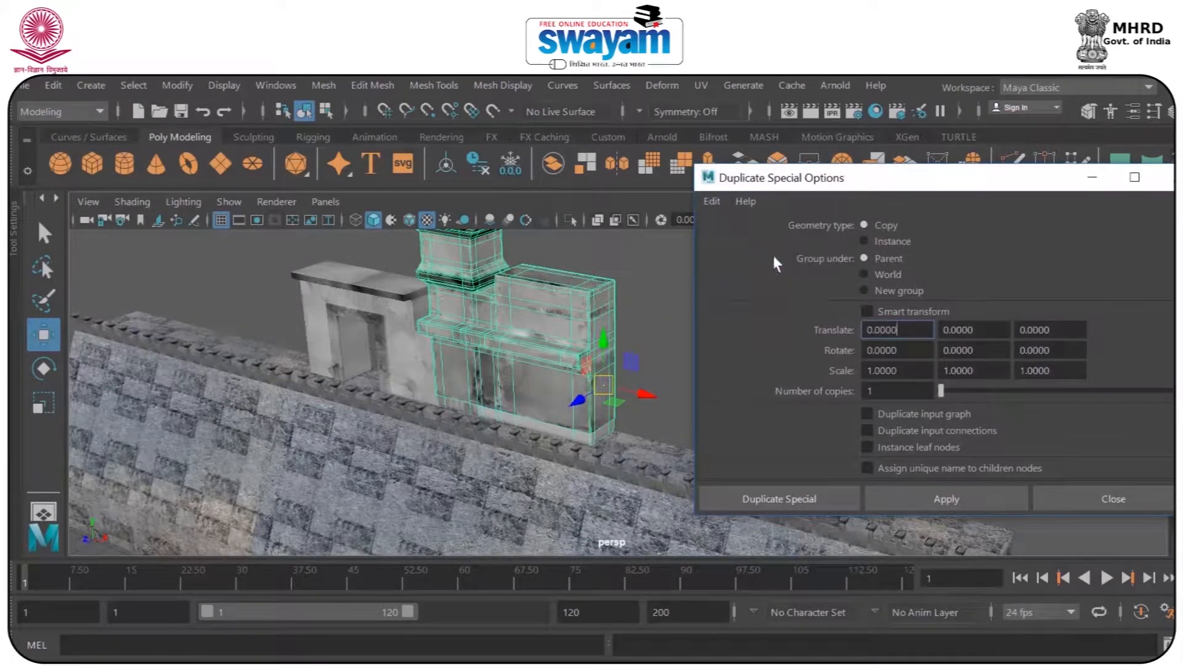
{"action": "left_click", "coordinate": [878, 372]}
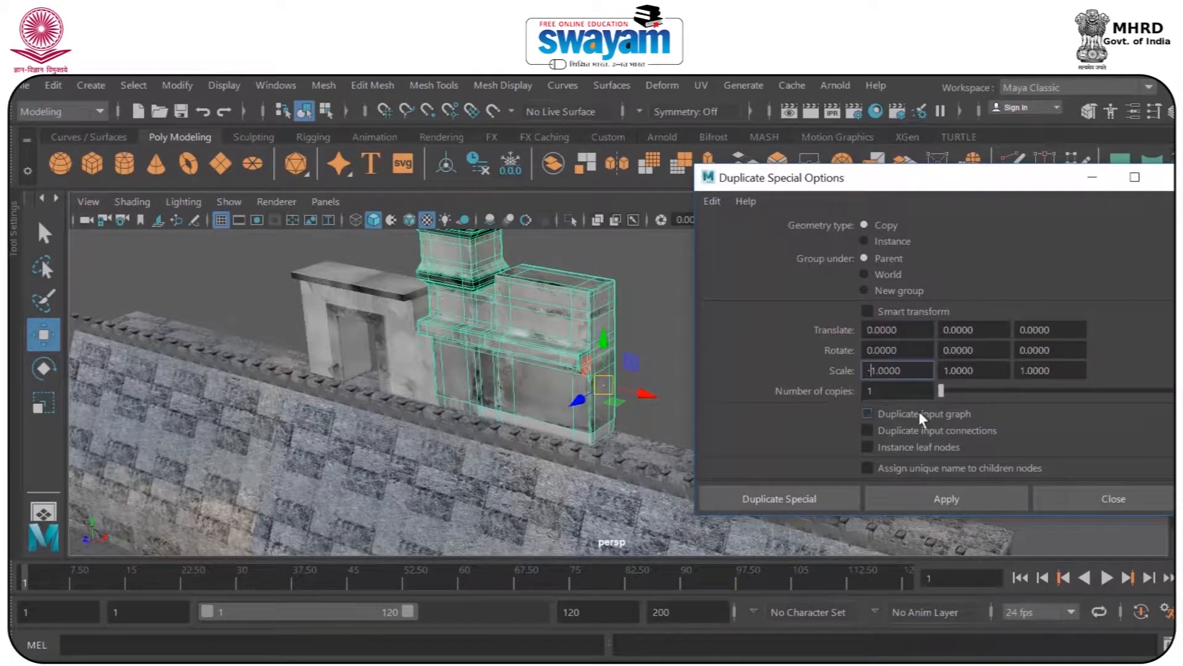
{"action": "type", "text": "-"}
{"action": "left_click", "coordinate": [959, 497]}
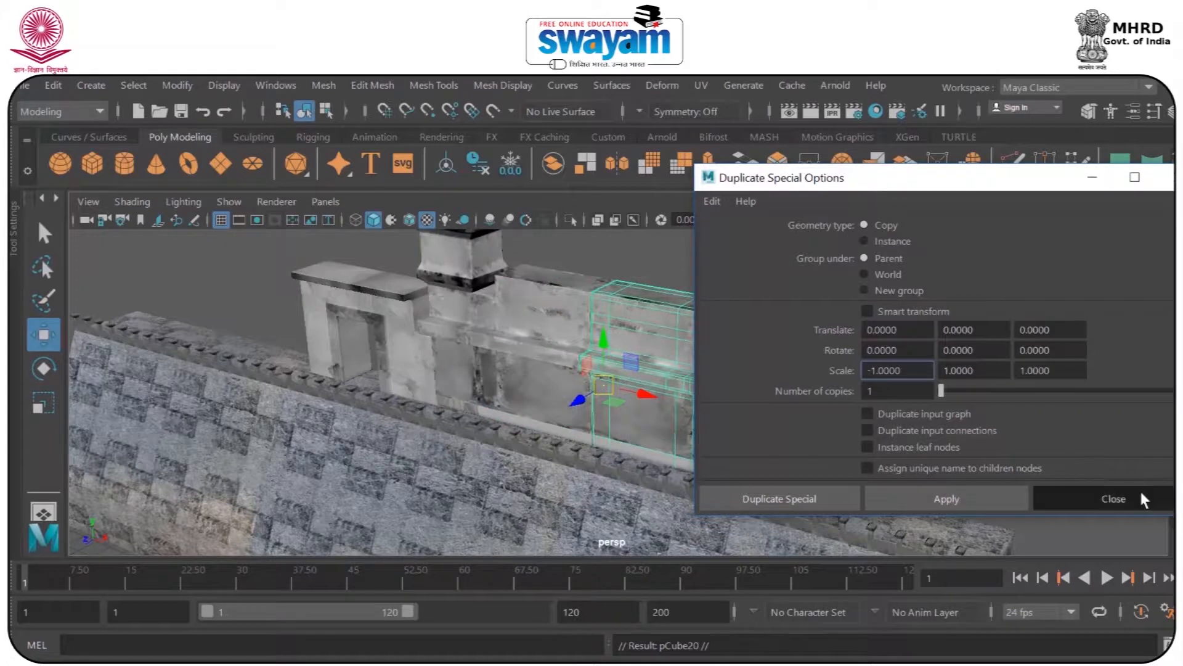
{"action": "left_click", "coordinate": [1113, 498]}
{"action": "left_click", "coordinate": [947, 405]}
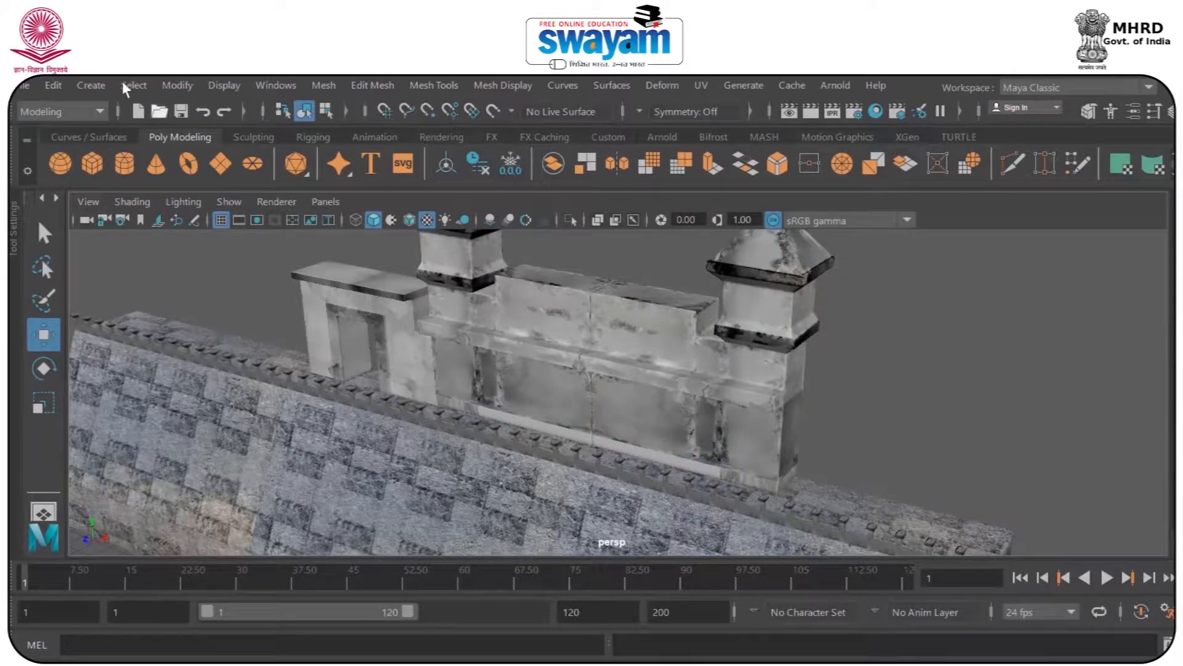
{"action": "left_click", "coordinate": [53, 85]}
{"action": "left_click", "coordinate": [260, 370]}
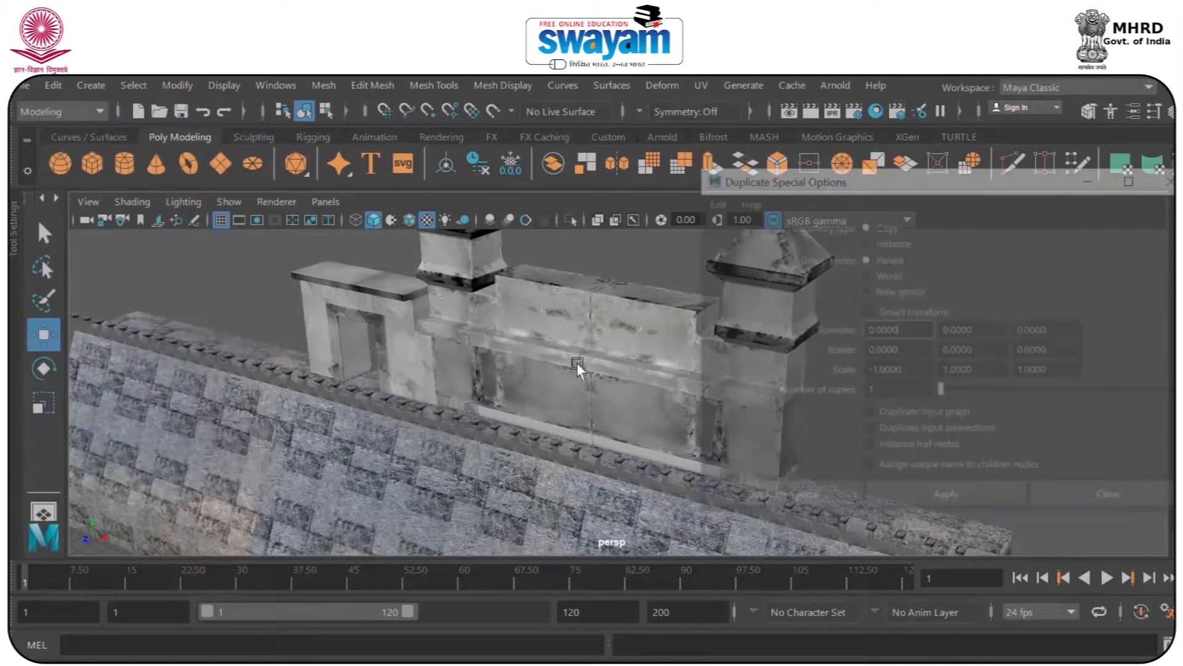
{"action": "left_click", "coordinate": [1122, 498]}
- Select the doorway section and move its pivot to the vertical edge that adjoins the tower
{"action": "left_click_drag", "start_coordinate": [638, 328], "coordinate": [683, 308], "text": "alt"}
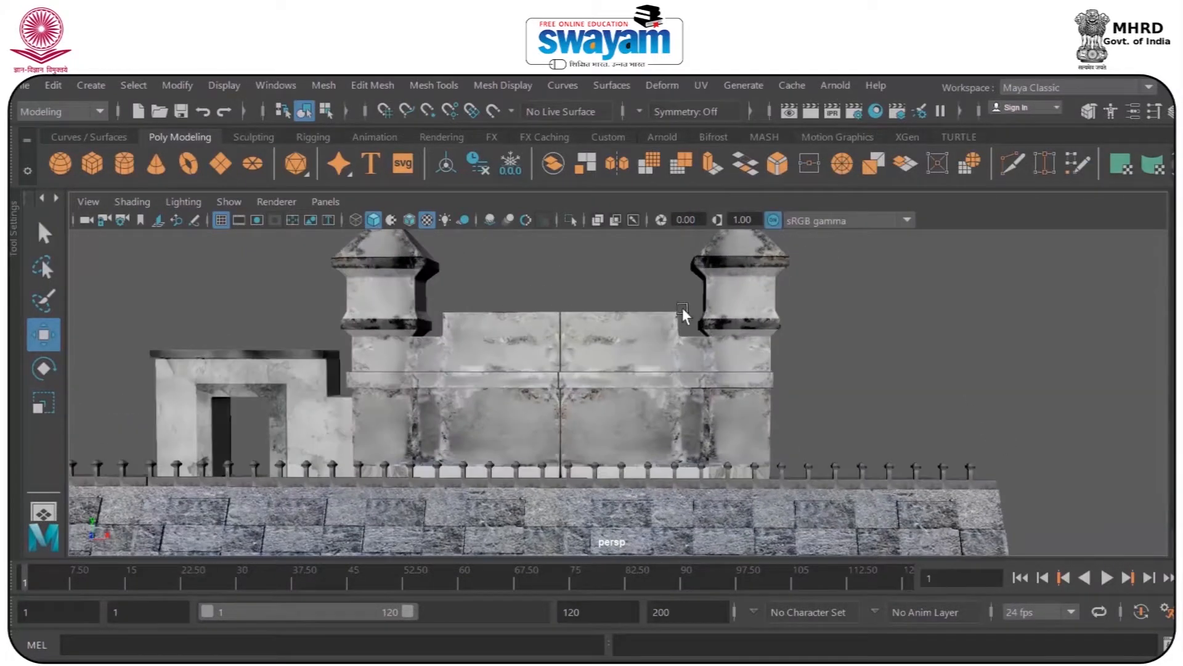
{"action": "left_click", "coordinate": [328, 406]}
{"action": "scroll", "coordinate": [326, 407], "scroll_direction": "down", "scroll_amount": 3}
{"action": "middle_click_drag", "start_coordinate": [382, 409], "coordinate": [659, 404], "text": "alt"}
{"action": "scroll", "coordinate": [455, 397], "scroll_direction": "up", "scroll_amount": 4}
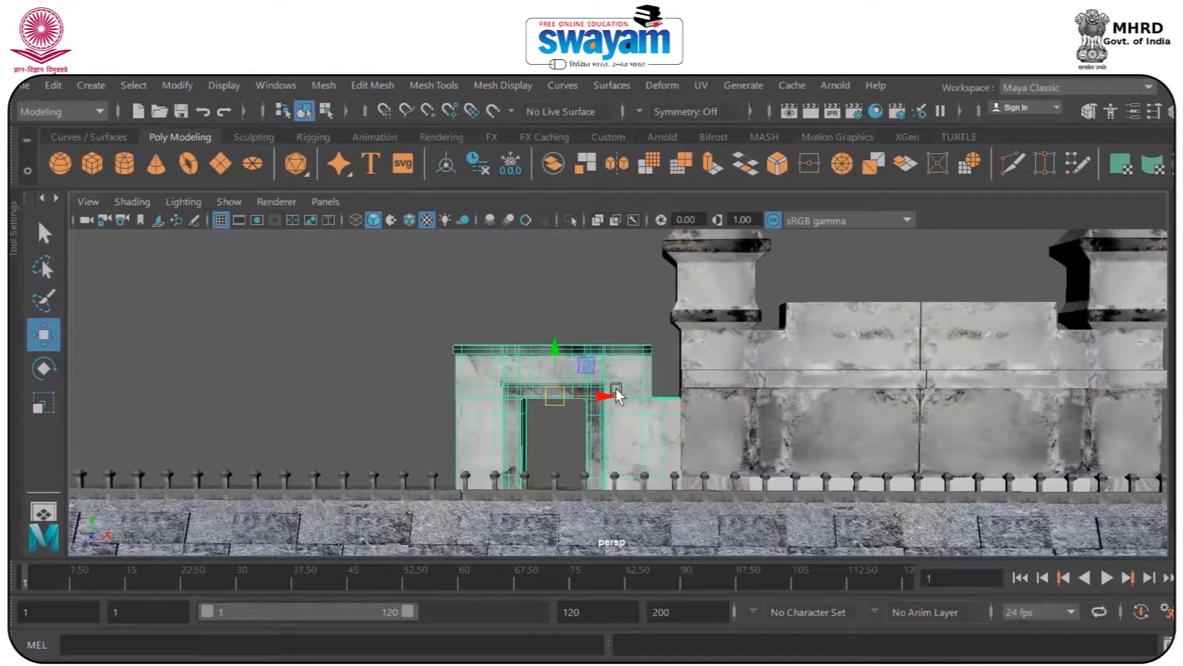
{"action": "left_click_drag", "start_coordinate": [595, 393], "coordinate": [550, 408]}
{"action": "left_click", "coordinate": [494, 298]}
{"action": "left_click", "coordinate": [552, 376]}
{"action": "scroll", "coordinate": [551, 376], "scroll_direction": "down", "scroll_amount": 5}
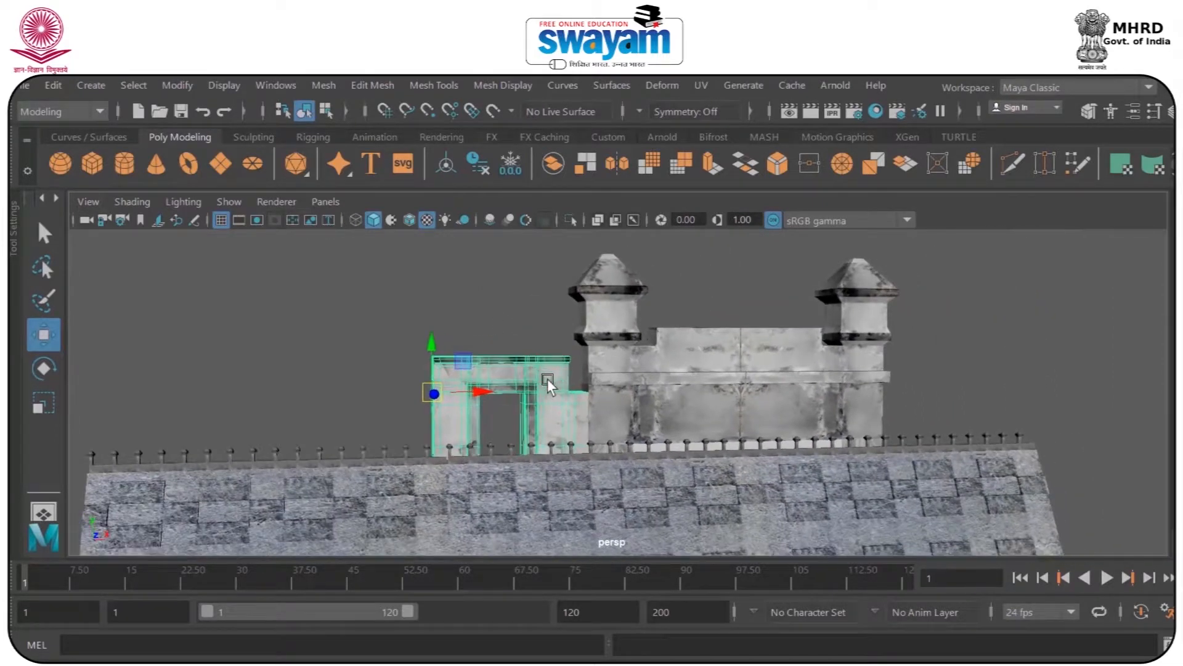
{"action": "key", "text": "d"}
{"action": "left_click_drag", "start_coordinate": [472, 390], "coordinate": [493, 450]}
{"action": "key", "text": "d"}
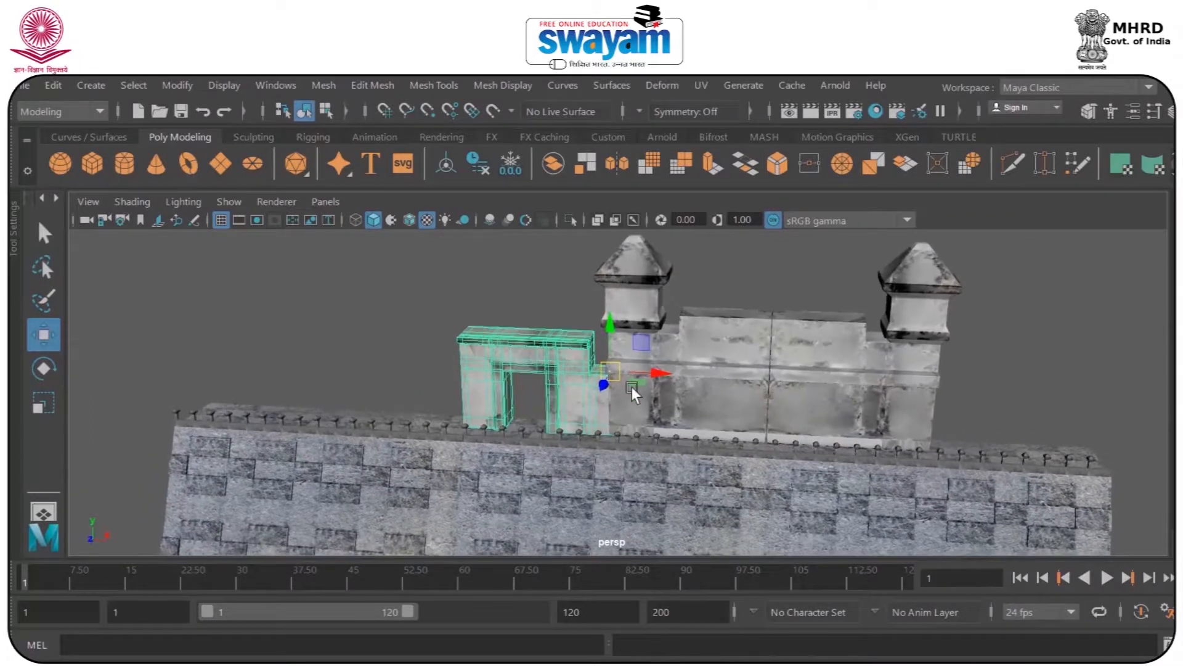
- Slide the doorway section away from the tower along X and align its pivot with its inner edge
{"action": "left_click_drag", "start_coordinate": [641, 372], "coordinate": [444, 366]}
{"action": "left_click", "coordinate": [485, 316]}
{"action": "left_click", "coordinate": [420, 360]}
{"action": "scroll", "coordinate": [439, 369], "scroll_direction": "up", "scroll_amount": 3}
{"action": "key", "text": "d"}
{"action": "left_click_drag", "start_coordinate": [375, 351], "coordinate": [407, 360]}
{"action": "middle_click_drag", "start_coordinate": [407, 360], "coordinate": [524, 363], "text": "alt"}
- Mirror-copy the doorway section with Duplicate Special and move the copy along X against the outer side of the right tower
{"action": "left_click", "coordinate": [53, 85]}
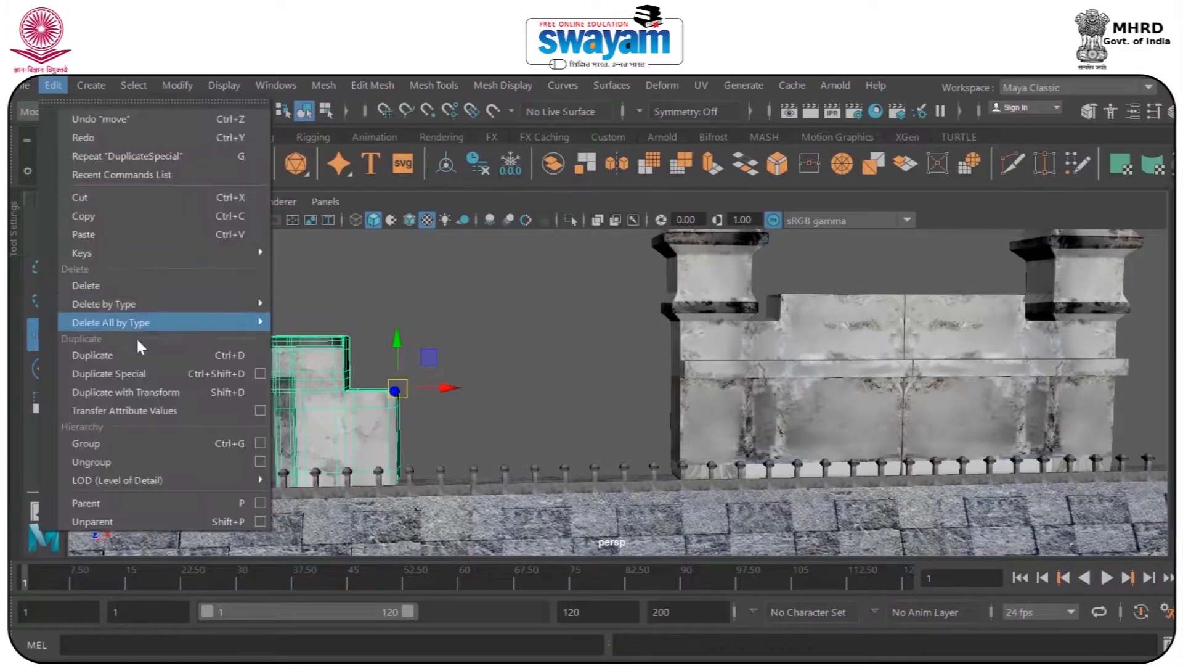
{"action": "left_click", "coordinate": [166, 373]}
{"action": "left_click", "coordinate": [453, 280]}
{"action": "left_click", "coordinate": [456, 381]}
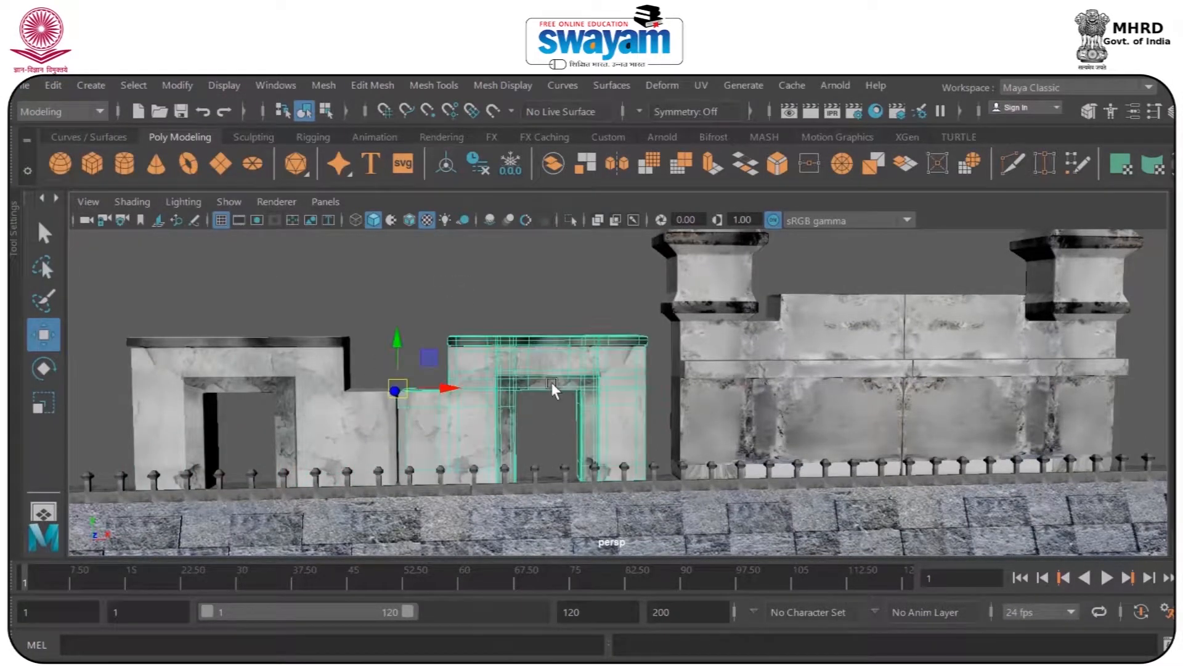
{"action": "scroll", "coordinate": [523, 353], "scroll_direction": "down", "scroll_amount": 6}
{"action": "left_click_drag", "start_coordinate": [579, 391], "coordinate": [834, 385]}
- Move the original doorway section back against the left tower and save the scene
{"action": "left_click", "coordinate": [541, 401]}
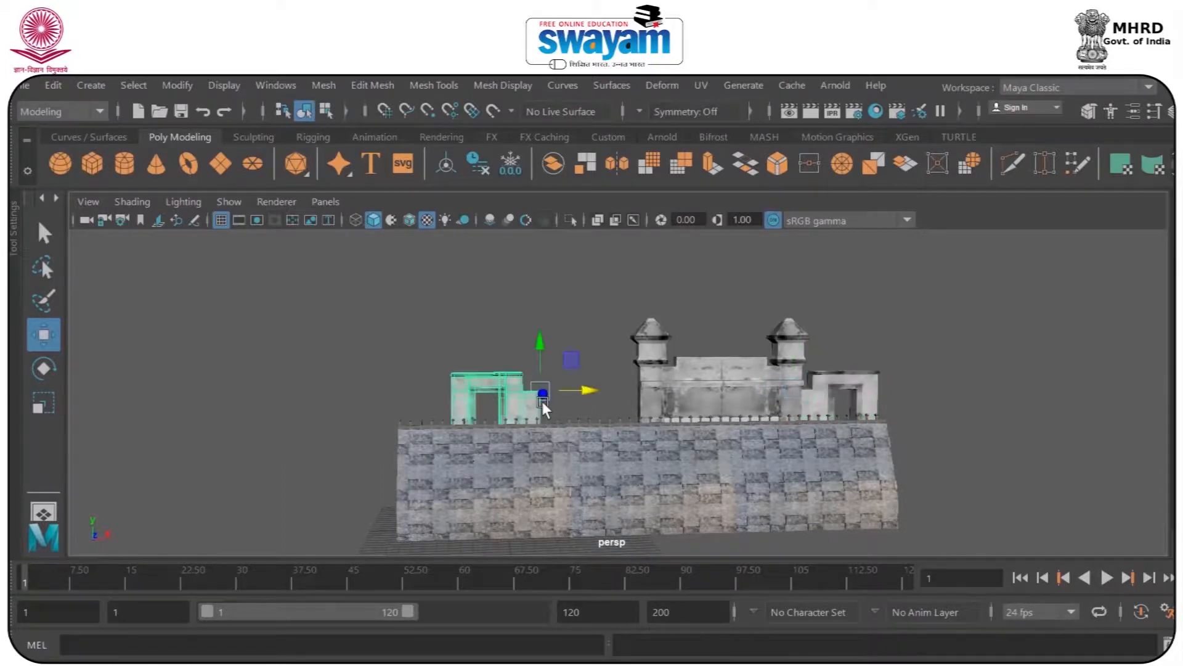
{"action": "left_click_drag", "start_coordinate": [565, 391], "coordinate": [746, 423]}
{"action": "key", "text": "ctrl+s"}
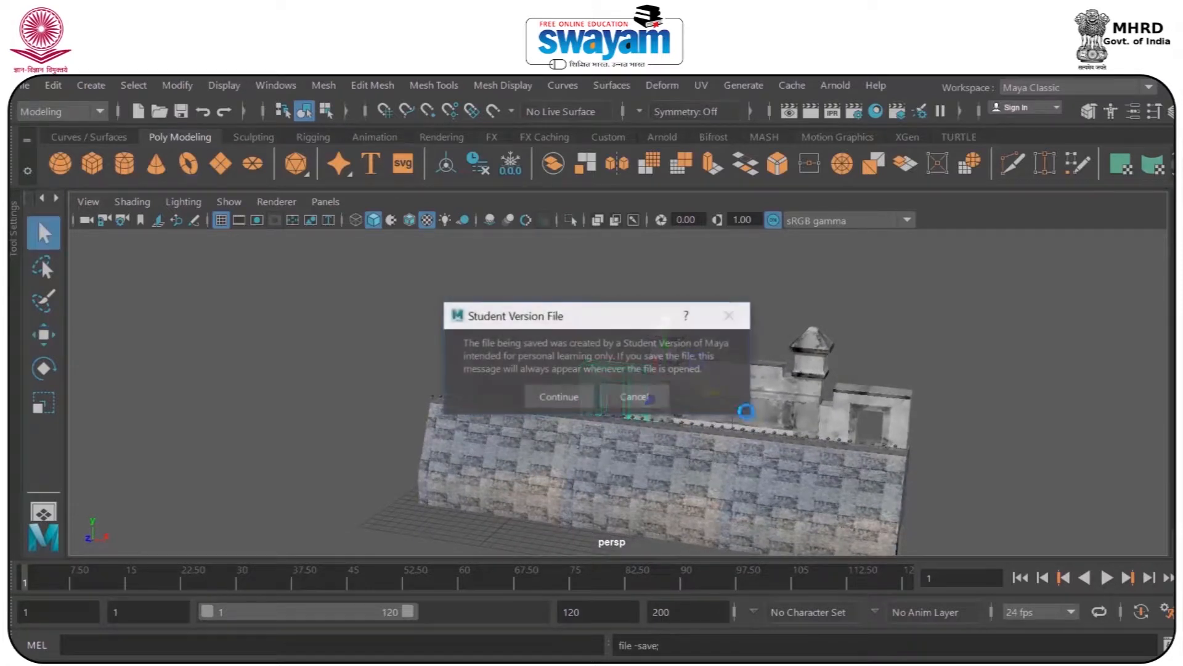
{"action": "key", "text": "Return"}
- Duplicate the mirrored doorway section and place the copy directly outside the left doorway section
{"action": "scroll", "coordinate": [588, 357], "scroll_direction": "up", "scroll_amount": 3}
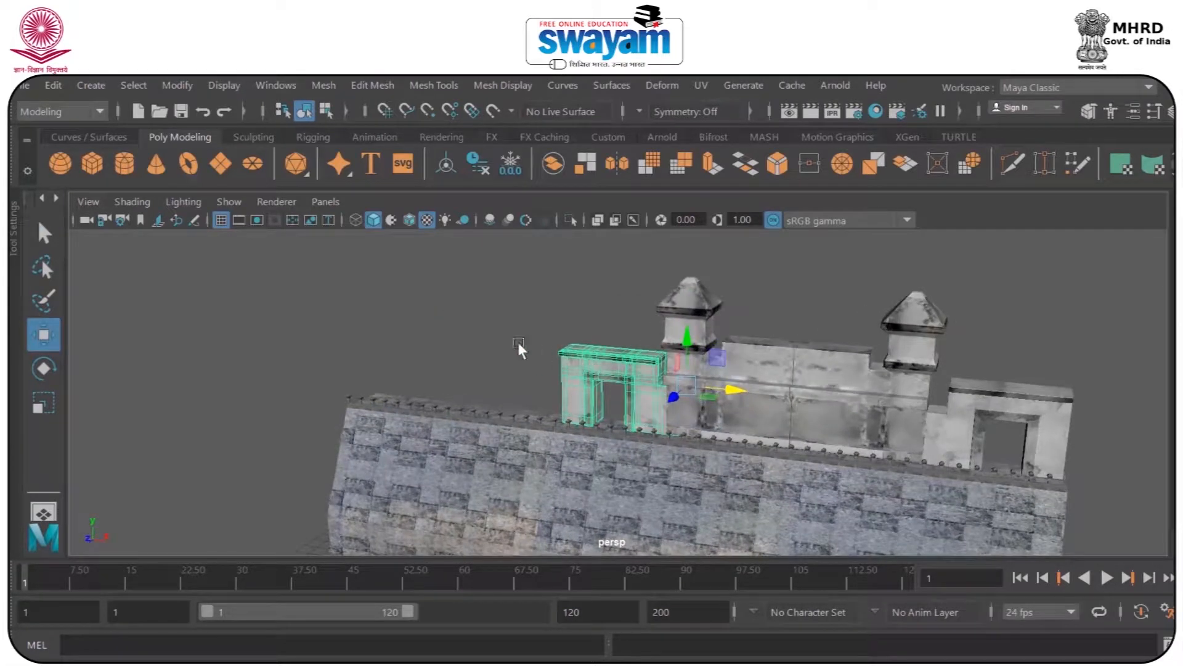
{"action": "left_click", "coordinate": [984, 401]}
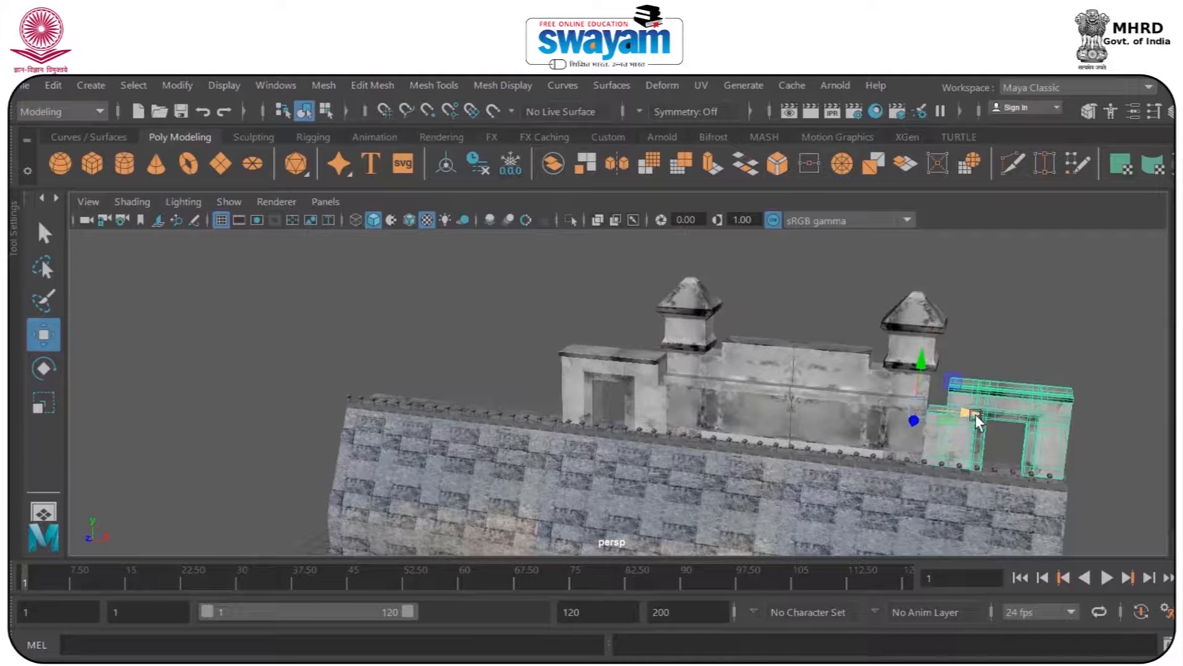
{"action": "left_click_drag", "start_coordinate": [976, 416], "coordinate": [627, 379]}
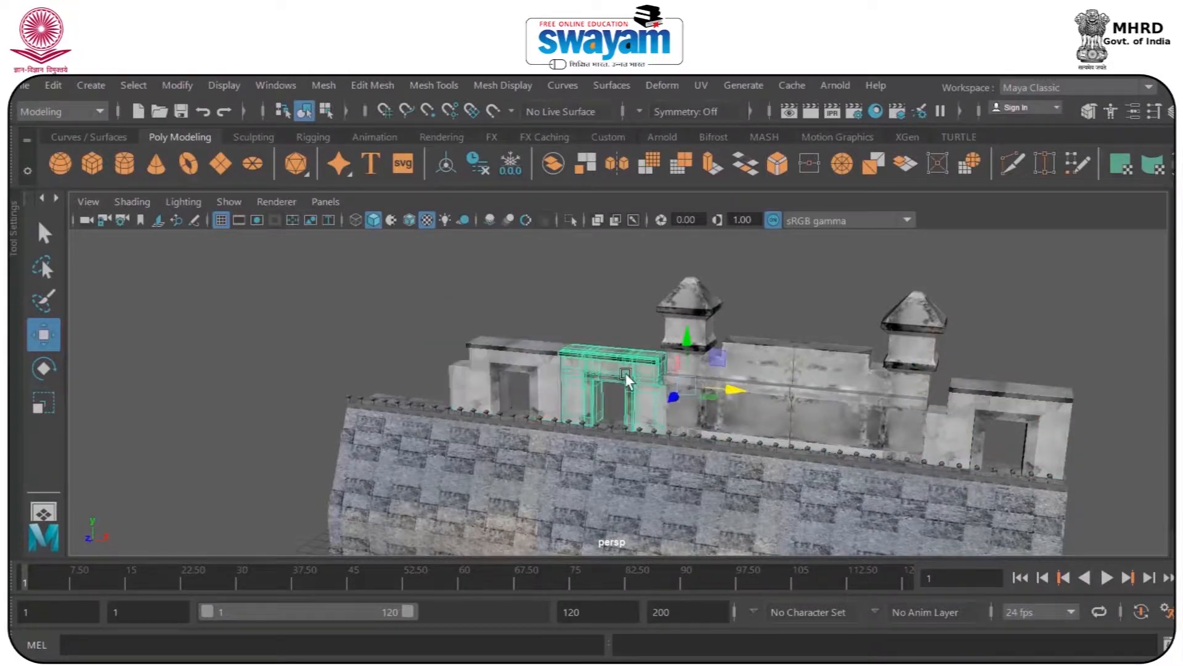
- Duplicate the original doorway section and fit the copy along X at the far left end of the wall
{"action": "key", "text": "ctrl+d"}
{"action": "left_click_drag", "start_coordinate": [710, 389], "coordinate": [778, 369]}
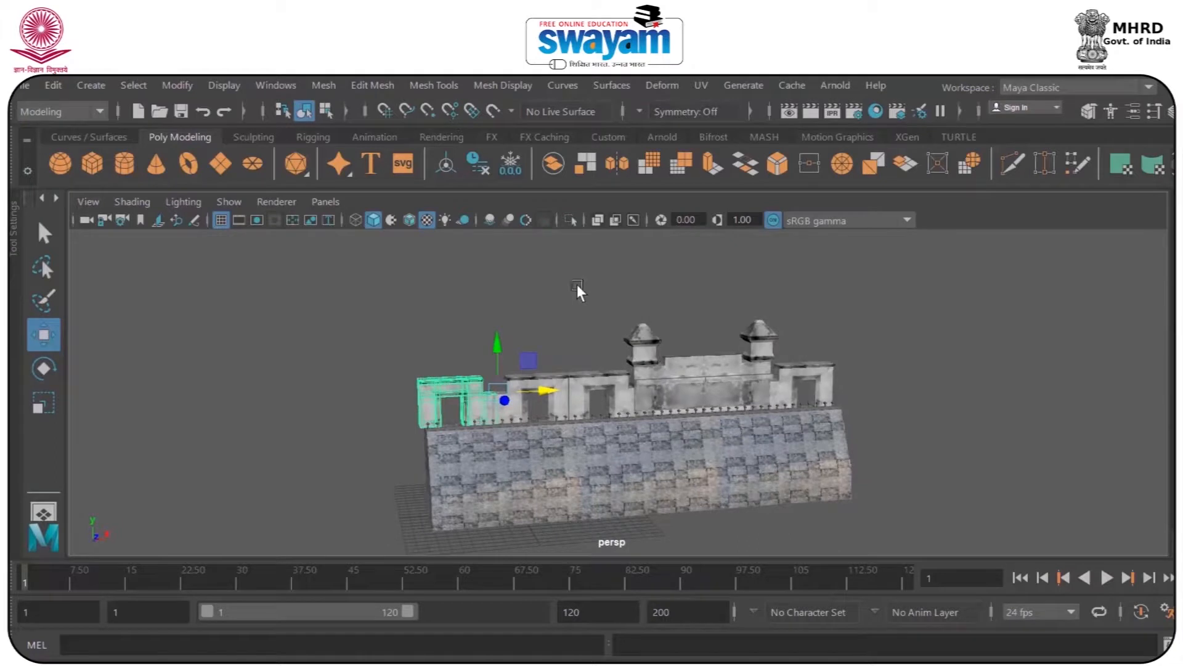
{"action": "scroll", "coordinate": [388, 339], "scroll_direction": "up", "scroll_amount": 4}
{"action": "middle_click_drag", "start_coordinate": [423, 484], "coordinate": [538, 334], "text": "alt"}
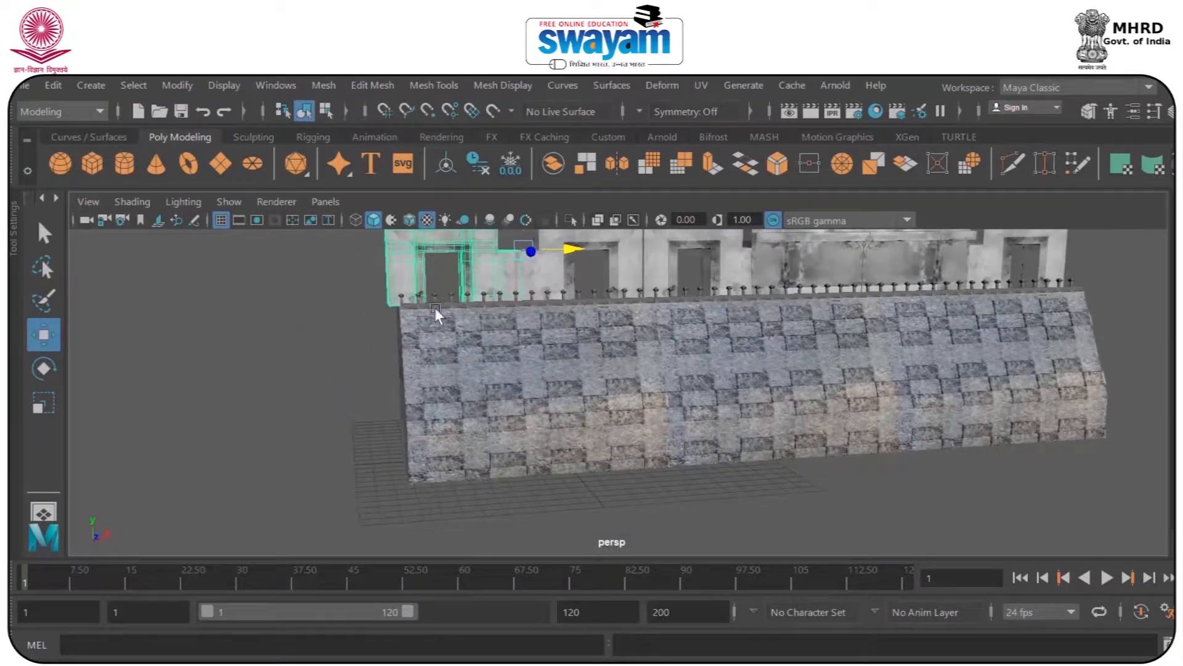
{"action": "middle_click_drag", "start_coordinate": [435, 308], "coordinate": [469, 376], "text": "alt"}
{"action": "left_click_drag", "start_coordinate": [531, 358], "coordinate": [550, 356]}
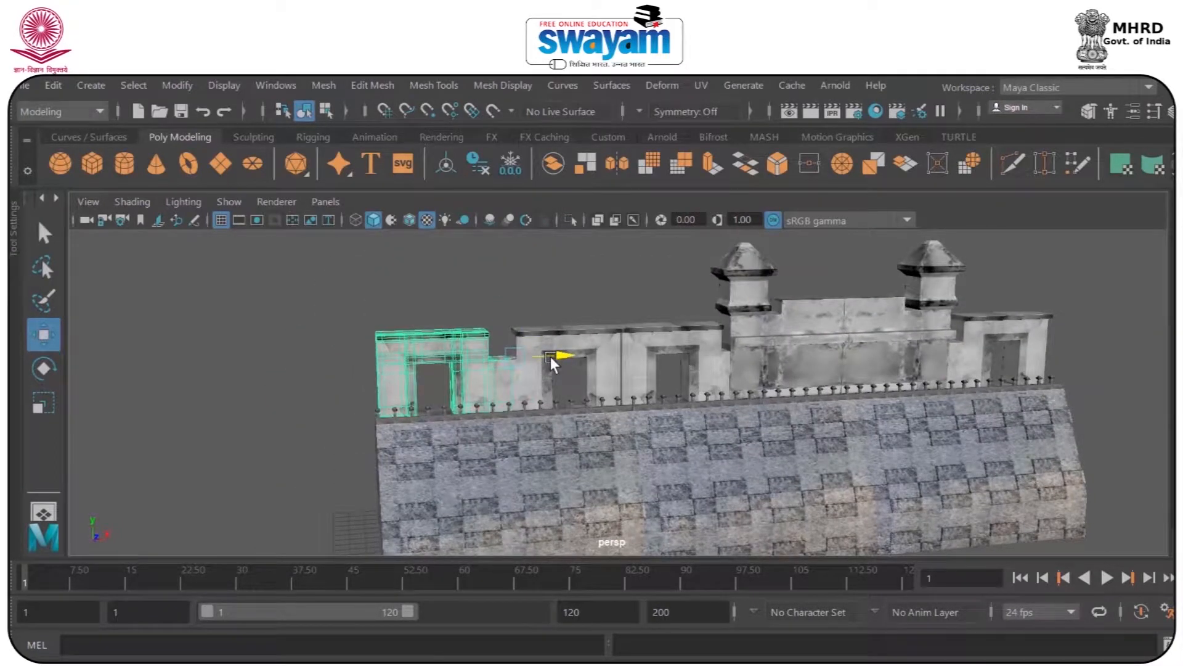
{"action": "left_click", "coordinate": [571, 296]}
- Deselect the wall pieces and open the Outliner
{"action": "scroll", "coordinate": [583, 282], "scroll_direction": "down", "scroll_amount": 3}
{"action": "left_click_drag", "start_coordinate": [767, 376], "coordinate": [740, 361], "text": "alt"}
{"action": "middle_click_drag", "start_coordinate": [757, 424], "coordinate": [757, 384], "text": "alt"}
{"action": "left_click", "coordinate": [515, 400]}
{"action": "left_click", "coordinate": [389, 399]}
{"action": "left_click", "coordinate": [174, 80]}
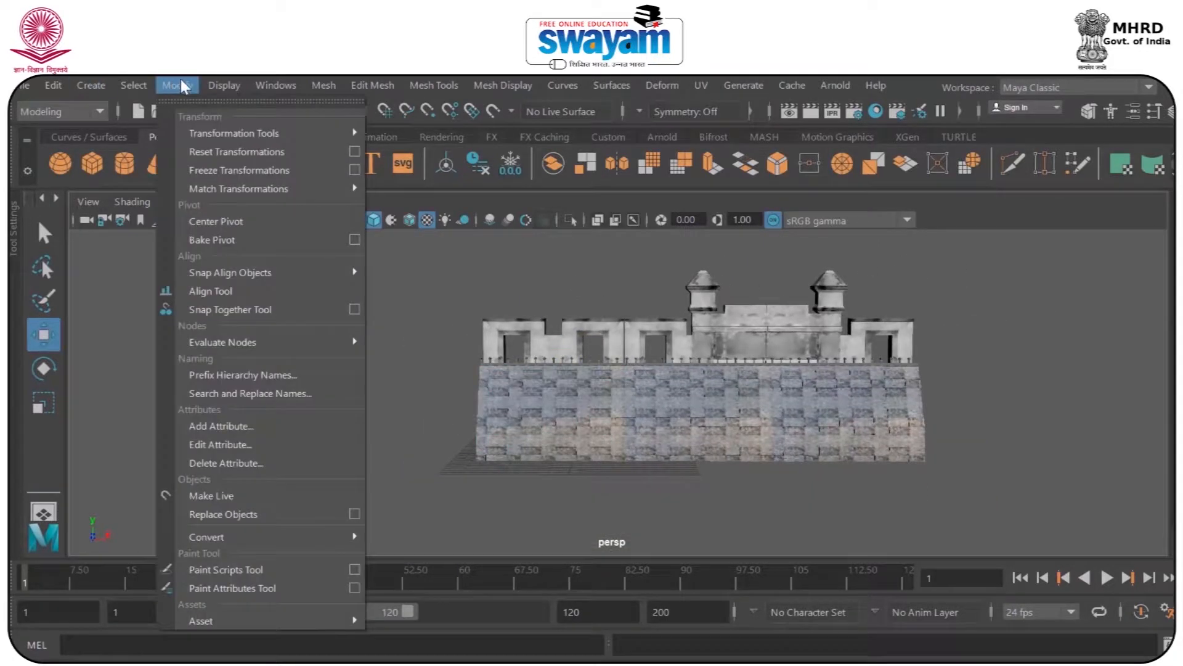
{"action": "mouse_move", "coordinate": [215, 80]}
{"action": "mouse_move", "coordinate": [275, 85]}
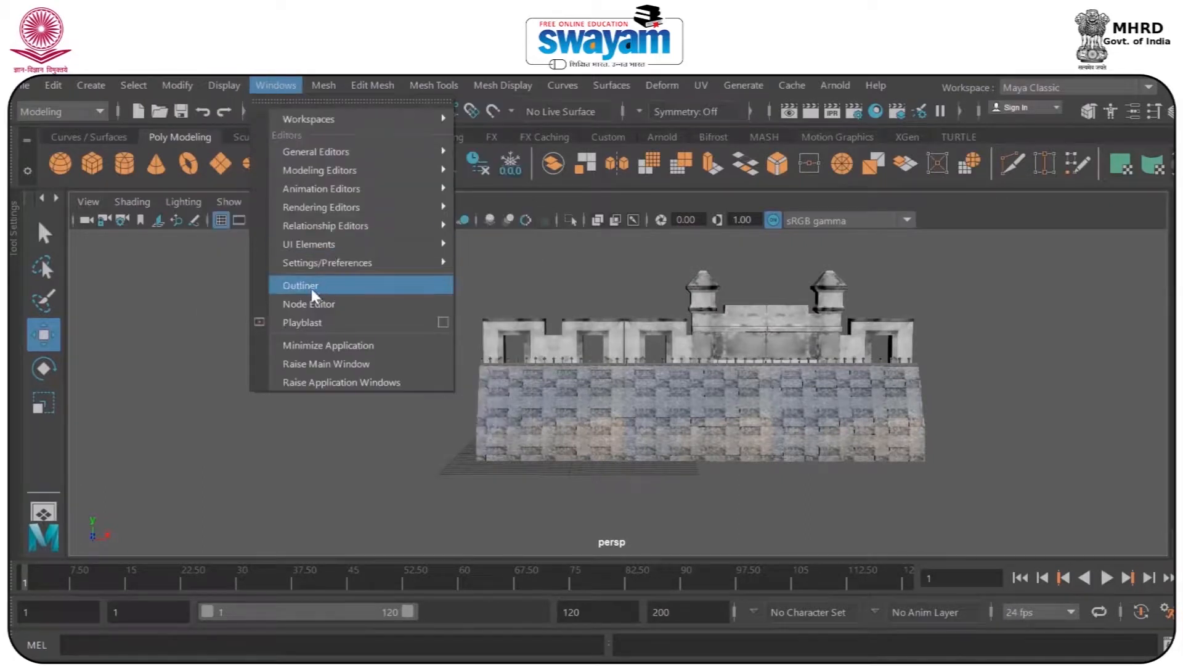
{"action": "left_click", "coordinate": [309, 286]}
- Duplicate the stone base segment group2 and move the copy along X to extend the wall's right end
{"action": "left_click", "coordinate": [848, 390]}
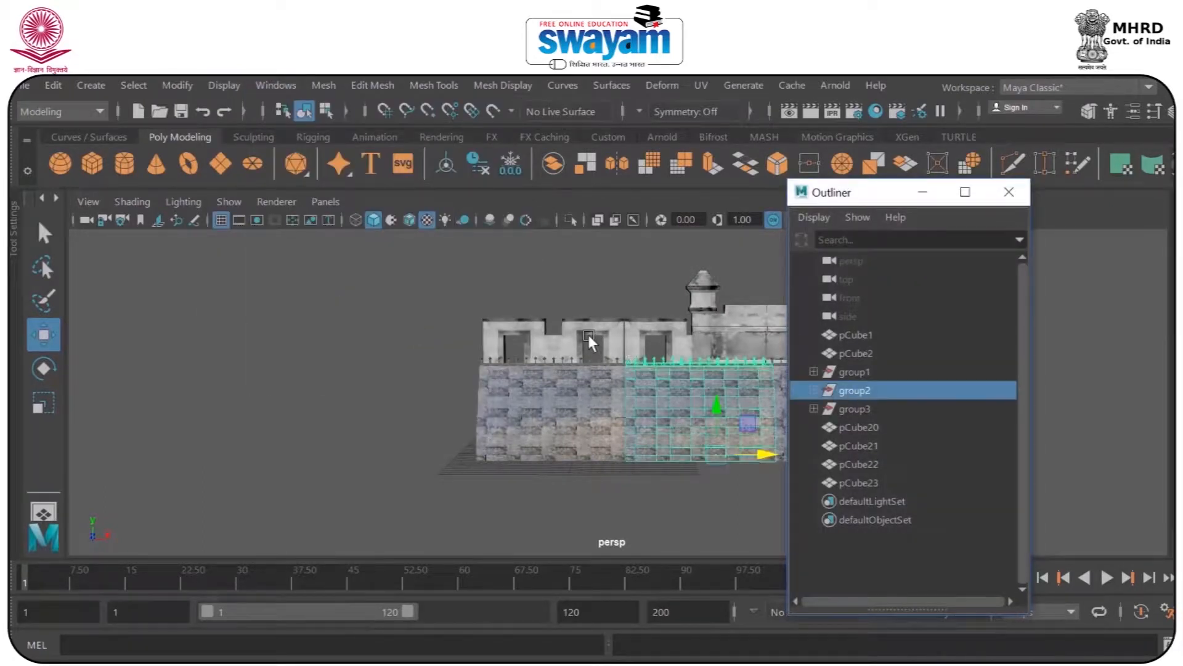
{"action": "middle_click_drag", "start_coordinate": [590, 334], "coordinate": [274, 336], "text": "alt"}
{"action": "key", "text": "ctrl+d"}
{"action": "left_click_drag", "start_coordinate": [453, 451], "coordinate": [728, 449]}
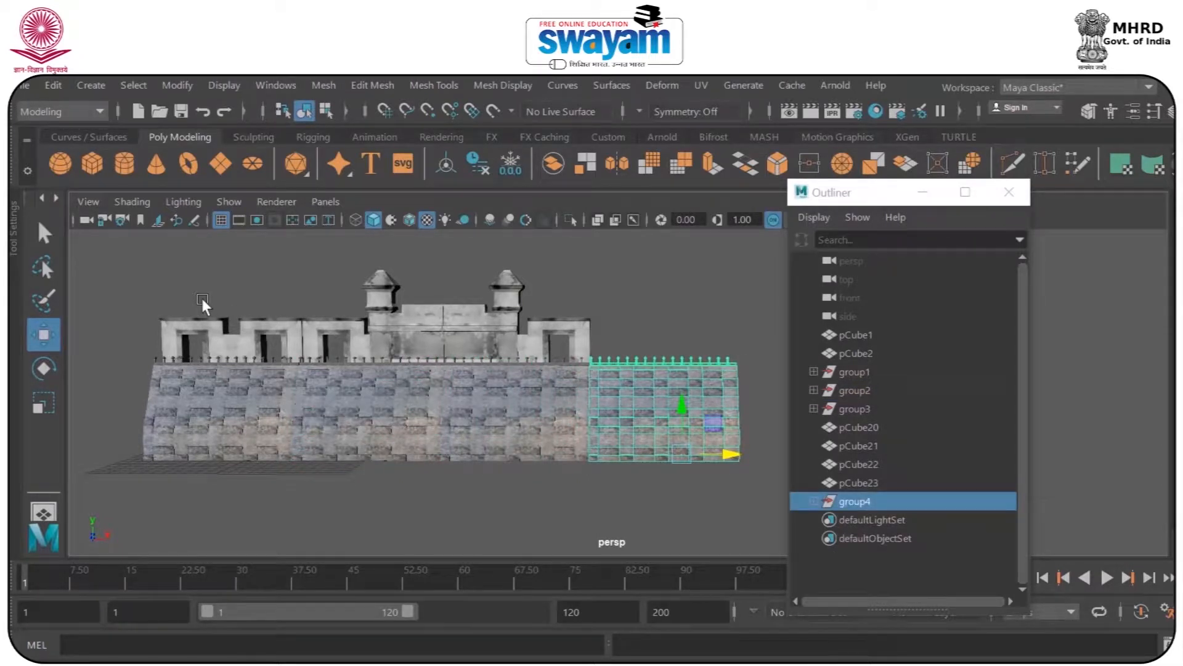
- Duplicate the two leftmost doorway sections, place the copies above the added base segment, and close the Outliner
{"action": "left_click_drag", "start_coordinate": [202, 298], "coordinate": [708, 343]}
{"action": "key", "text": "ctrl+d"}
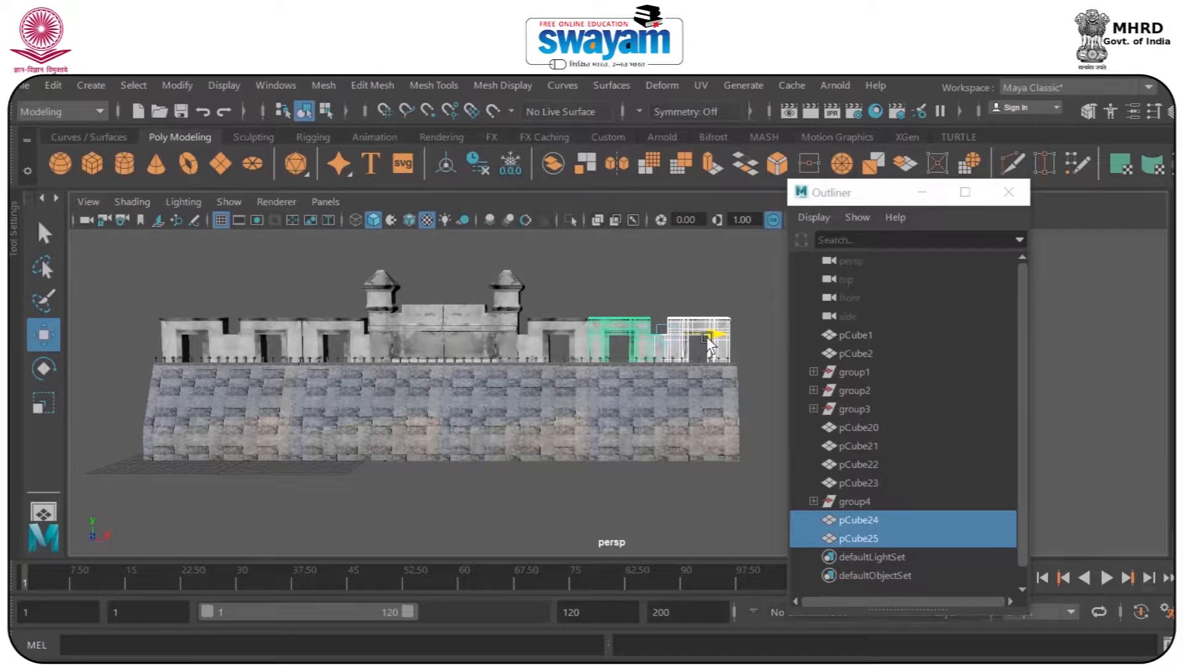
{"action": "left_click", "coordinate": [745, 286]}
{"action": "key", "text": "a"}
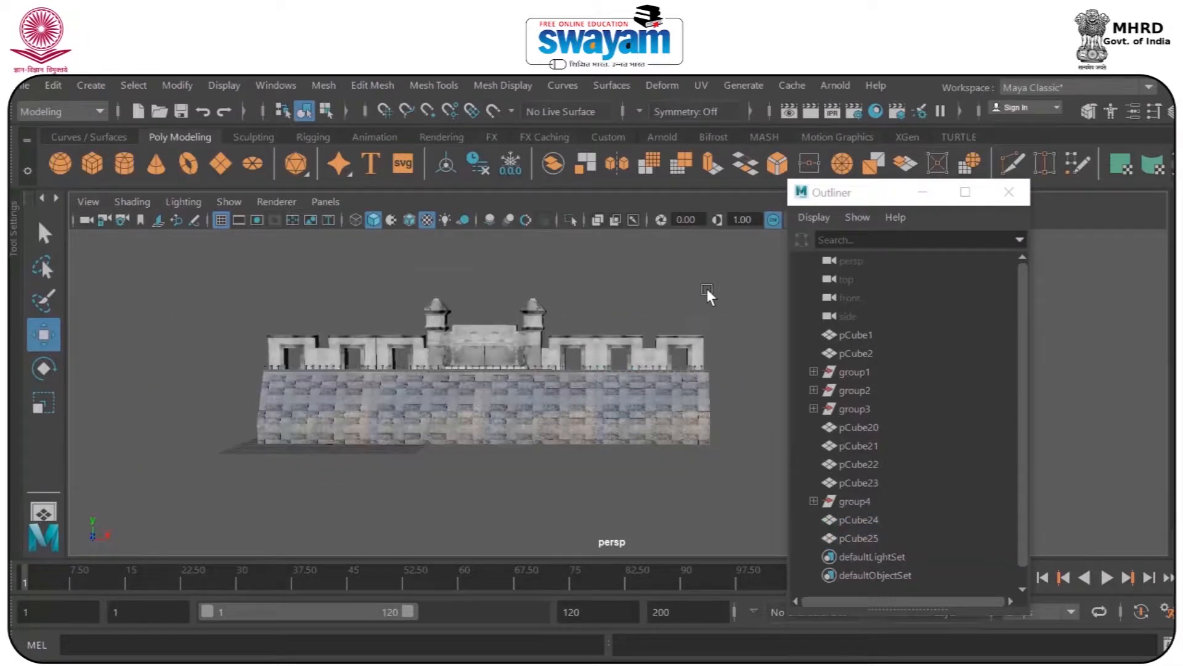
{"action": "left_click", "coordinate": [1009, 192]}
- Select all the upper wall pieces, frame them in the front view, and save the scene
{"action": "left_click_drag", "start_coordinate": [718, 341], "coordinate": [679, 283], "text": "alt"}
{"action": "left_click_drag", "start_coordinate": [624, 350], "coordinate": [624, 351]}
{"action": "left_click_drag", "start_coordinate": [578, 350], "coordinate": [800, 363], "text": "alt"}
{"action": "scroll", "coordinate": [645, 341], "scroll_direction": "up", "scroll_amount": 4}
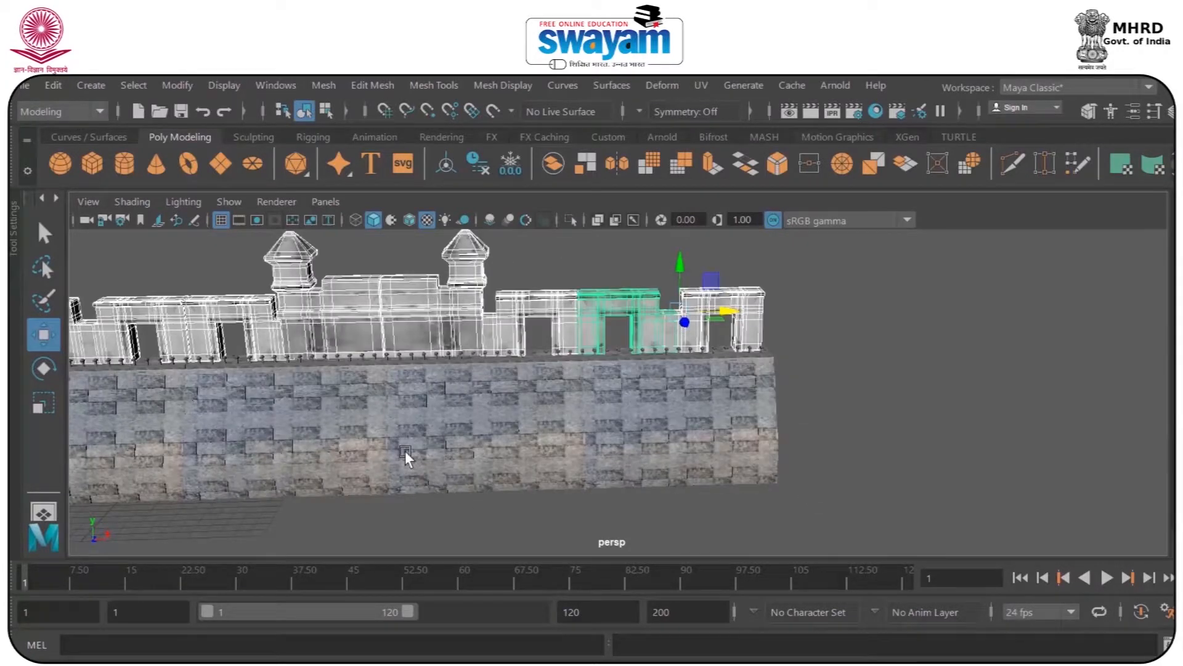
{"action": "key", "text": "space"}
{"action": "key", "text": "space"}
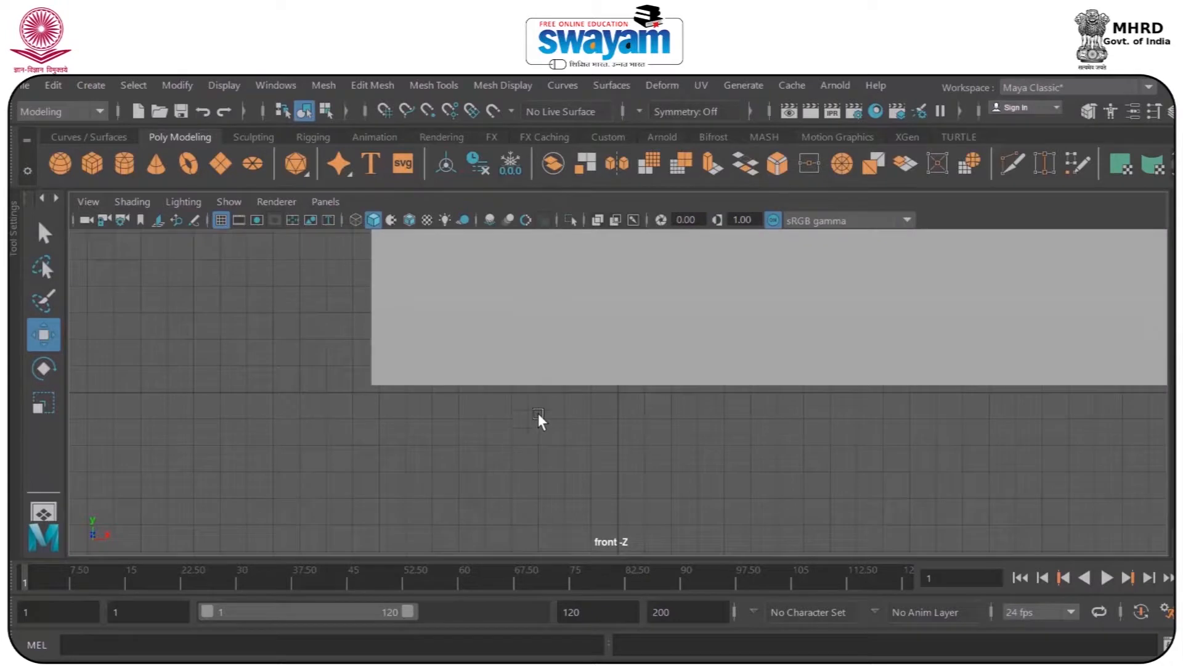
{"action": "key", "text": "f"}
{"action": "key", "text": "ctrl+s"}
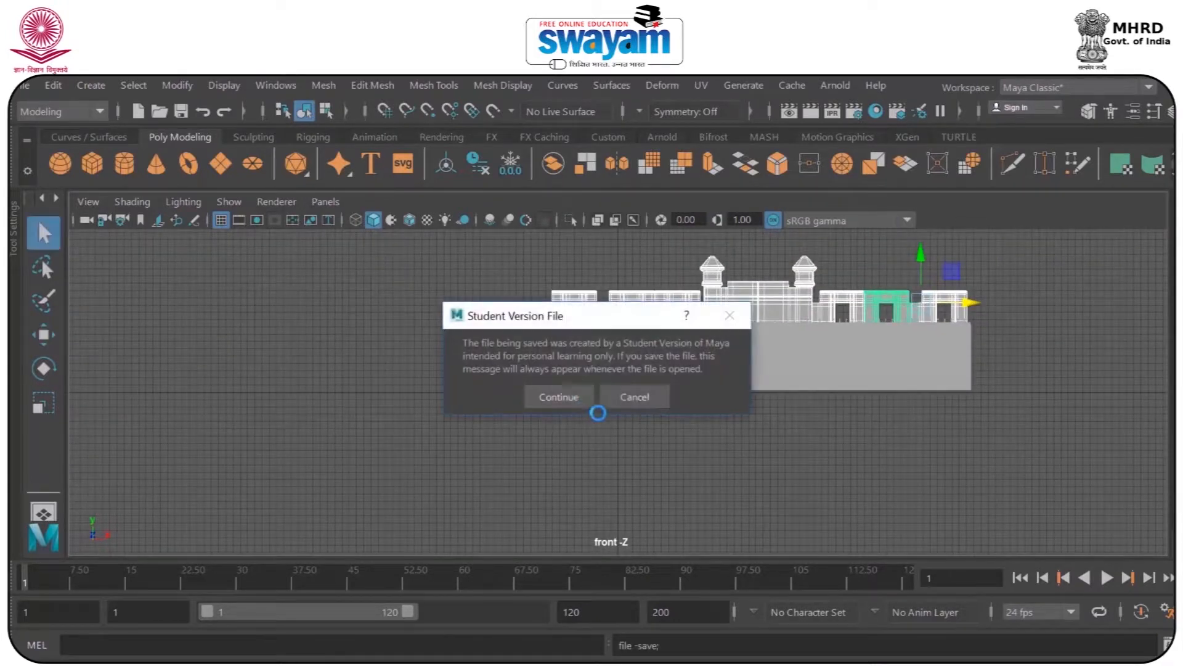
{"action": "left_click", "coordinate": [582, 401]}
- Shift the selected upper wall slightly along X in the front view to centre it on the stone base, then deselect it
{"action": "right_click_drag", "start_coordinate": [778, 291], "coordinate": [854, 300], "text": "alt"}
{"action": "middle_click_drag", "start_coordinate": [854, 299], "coordinate": [901, 370], "text": "alt"}
{"action": "left_click_drag", "start_coordinate": [921, 346], "coordinate": [924, 345]}
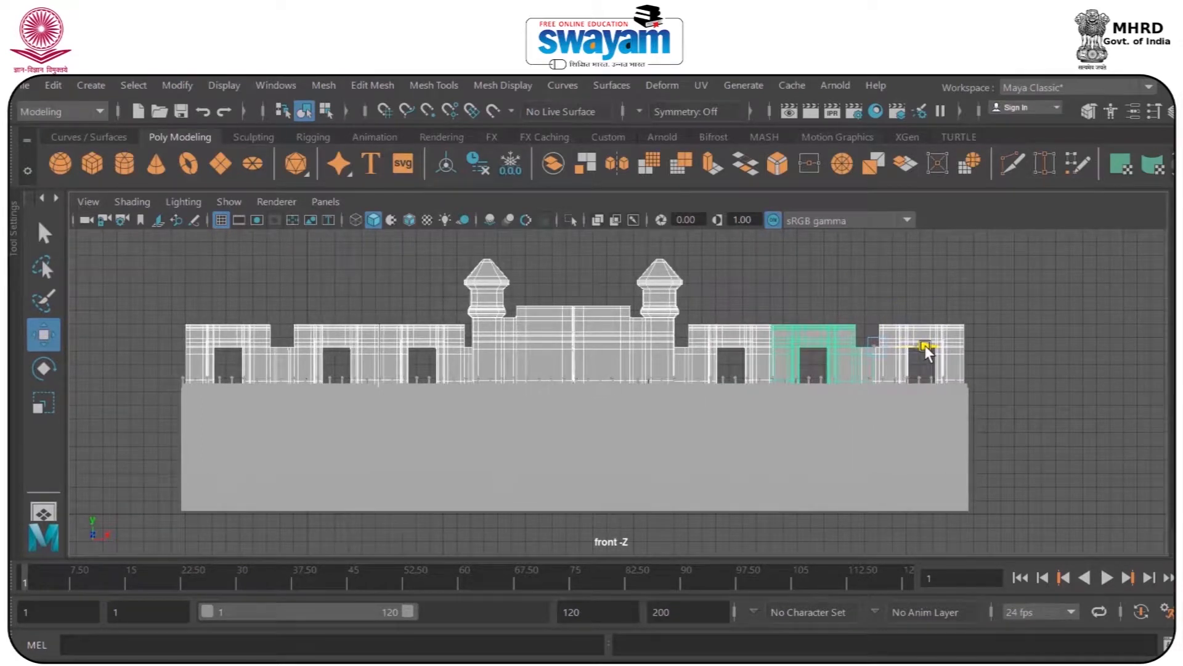
{"action": "key", "text": "space"}
{"action": "key", "text": "space"}
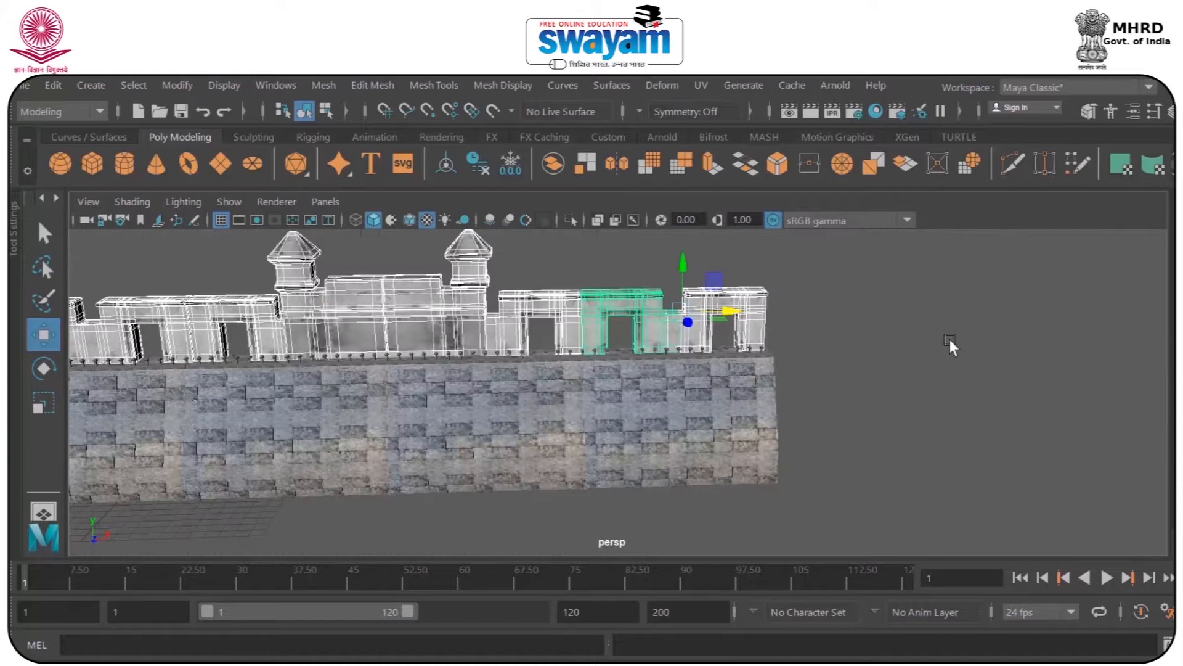
{"action": "left_click_drag", "start_coordinate": [949, 339], "coordinate": [880, 317], "text": "alt"}
{"action": "left_click", "coordinate": [880, 316]}
- Examine the stone base, railing and doorway sections along the wall from close up and from a distance
{"action": "left_click_drag", "start_coordinate": [702, 380], "coordinate": [760, 404], "text": "alt"}
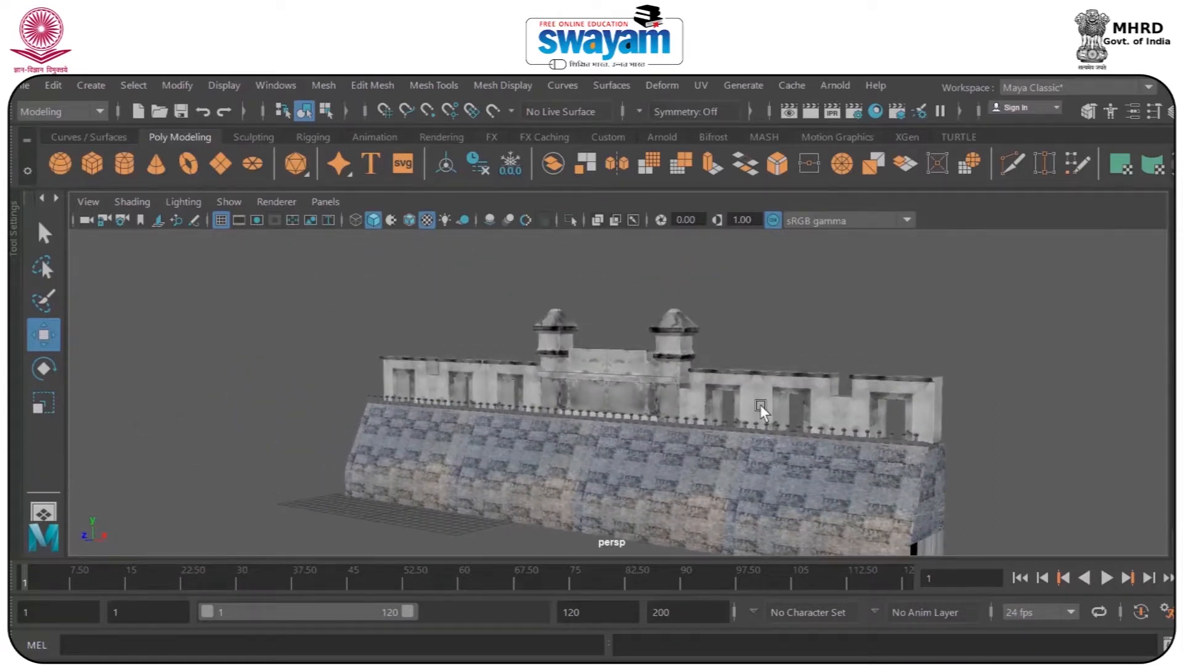
{"action": "scroll", "coordinate": [760, 406], "scroll_direction": "up", "scroll_amount": 3}
{"action": "middle_click_drag", "start_coordinate": [762, 415], "coordinate": [734, 346], "text": "alt"}
{"action": "left_click_drag", "start_coordinate": [733, 345], "coordinate": [790, 328], "text": "alt"}
{"action": "left_click_drag", "start_coordinate": [738, 446], "coordinate": [782, 496], "text": "alt"}
{"action": "left_click_drag", "start_coordinate": [692, 449], "coordinate": [737, 426], "text": "alt"}
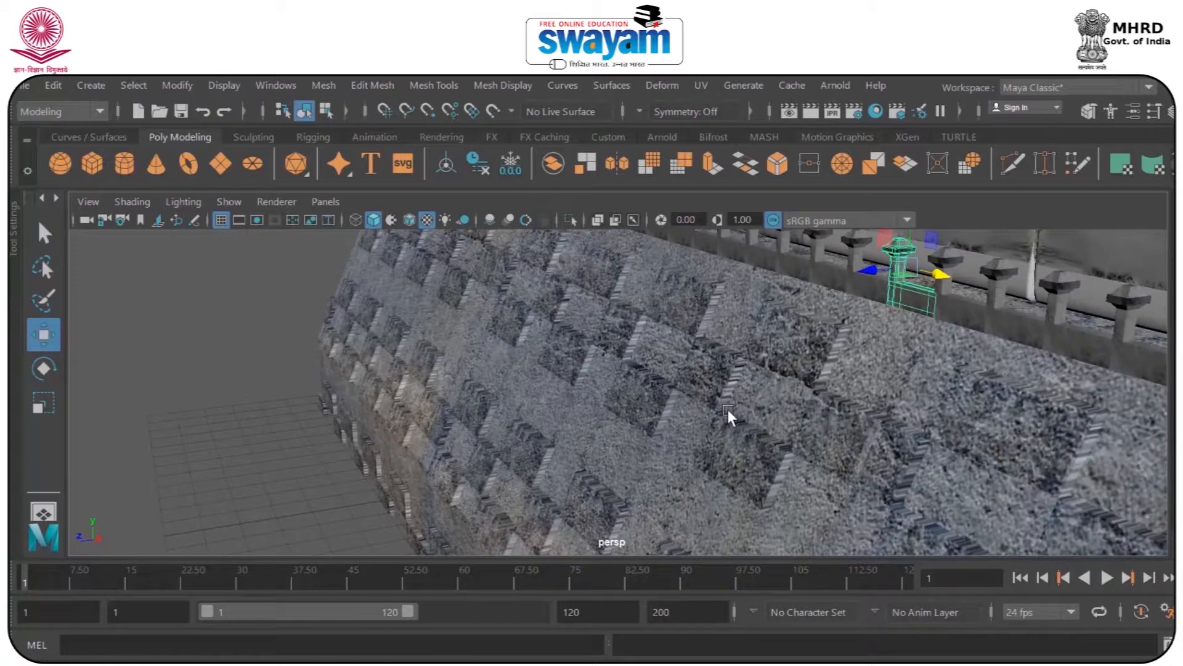
{"action": "scroll", "coordinate": [815, 343], "scroll_direction": "down", "scroll_amount": 5}
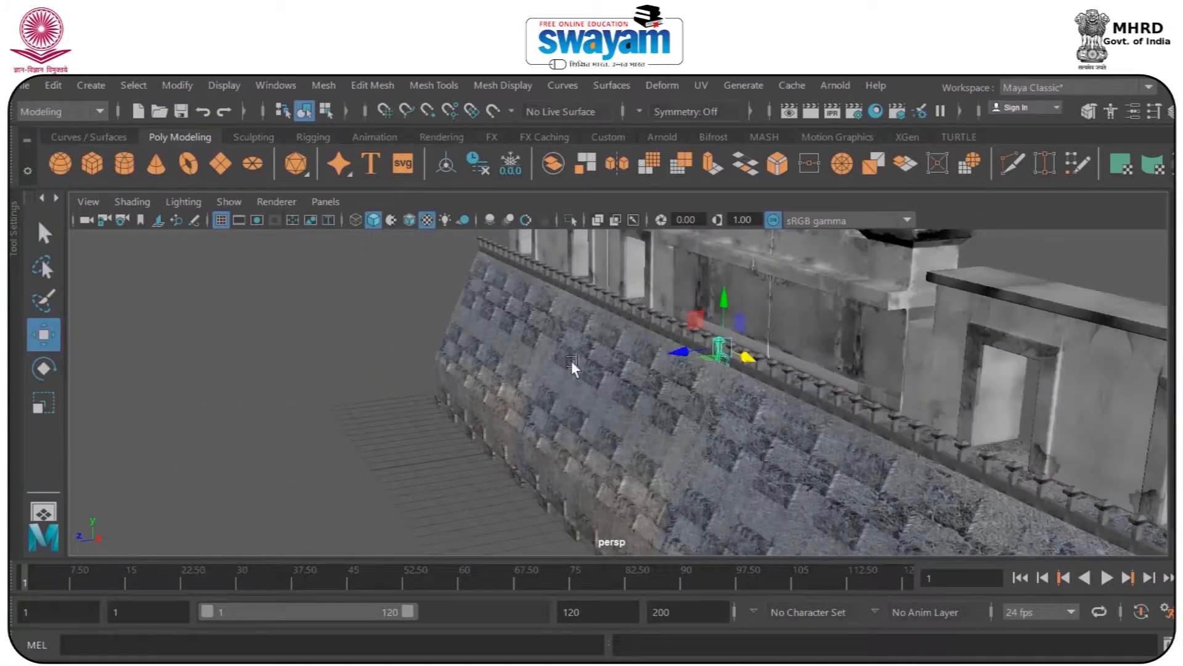
{"action": "left_click", "coordinate": [414, 293]}
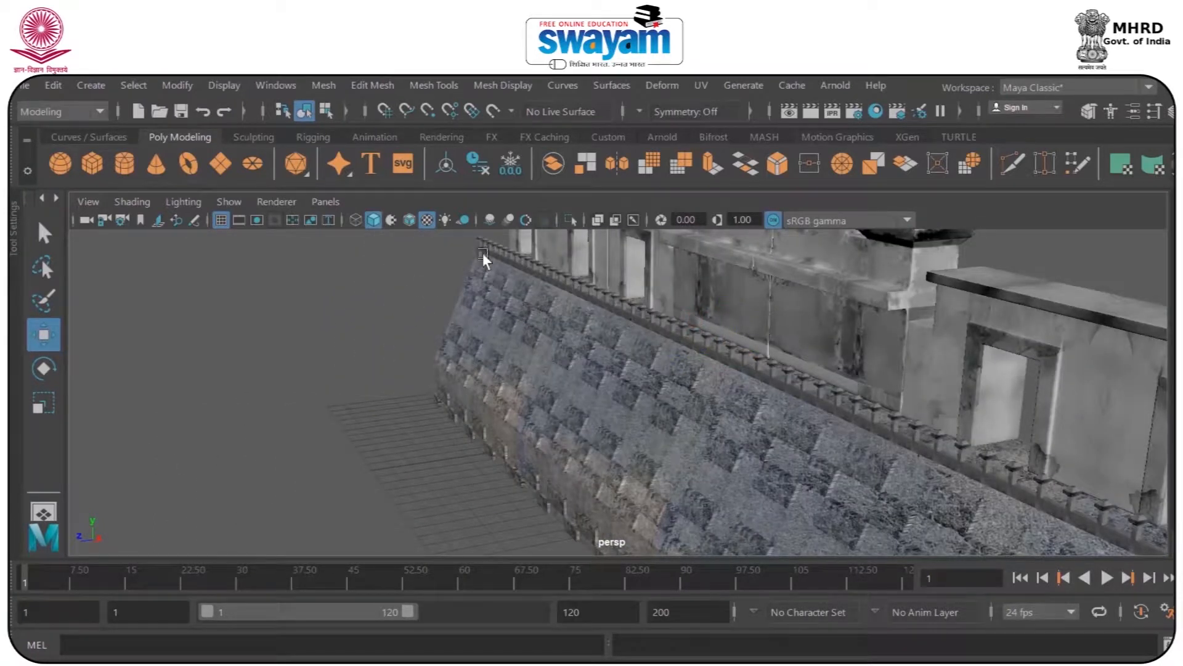
{"action": "scroll", "coordinate": [813, 396], "scroll_direction": "down", "scroll_amount": 6}
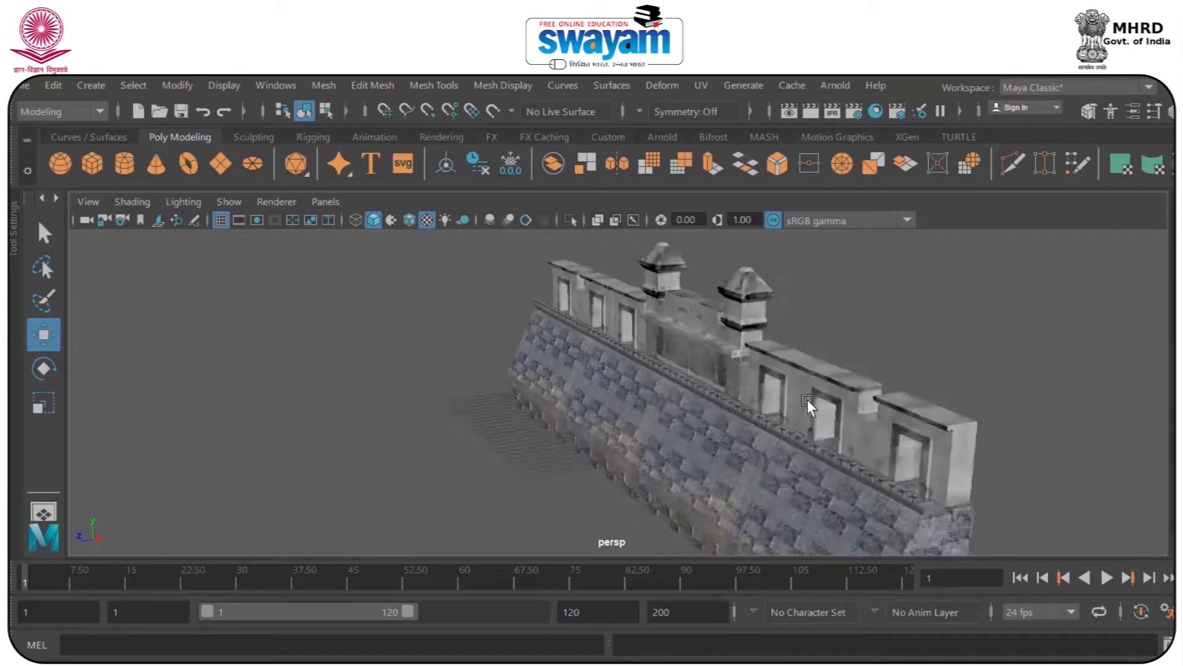
{"action": "scroll", "coordinate": [820, 402], "scroll_direction": "down", "scroll_amount": 1}
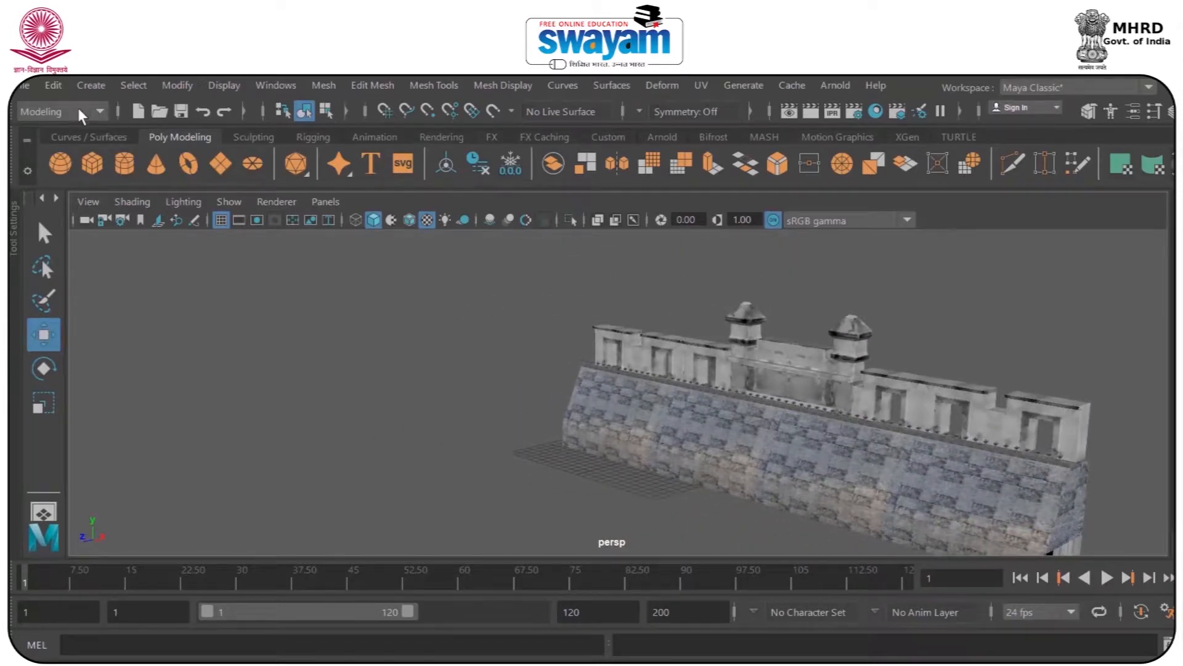
- Save the scene under the new file name dam_007
{"action": "left_click", "coordinate": [29, 85]}
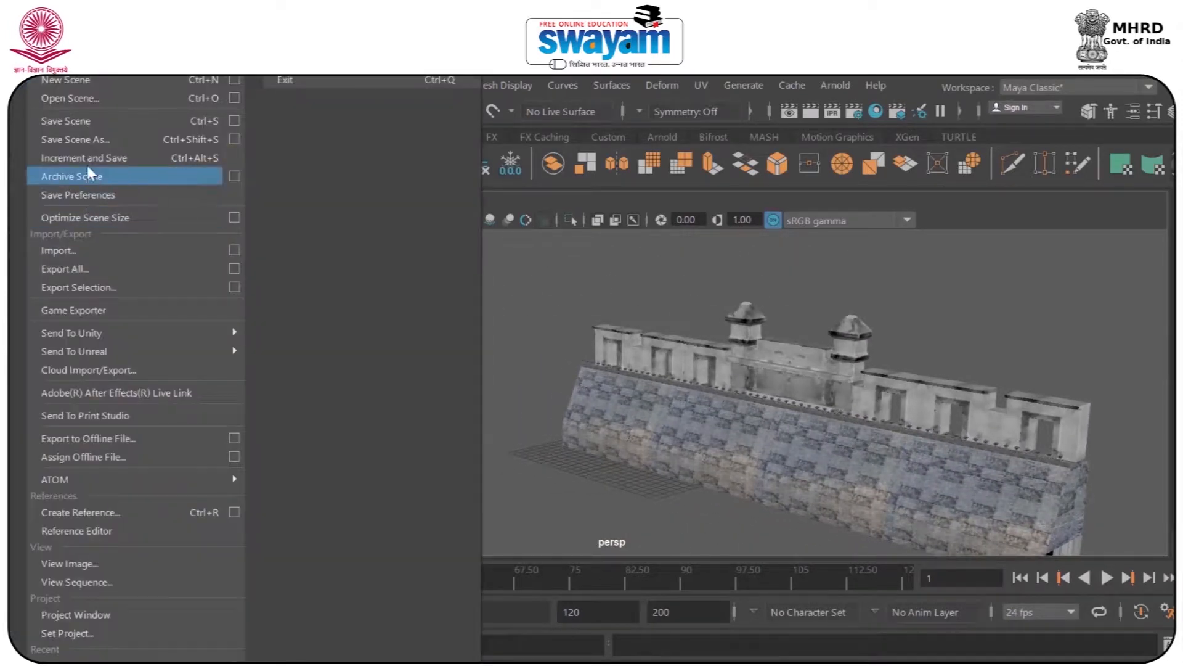
{"action": "left_click", "coordinate": [94, 138]}
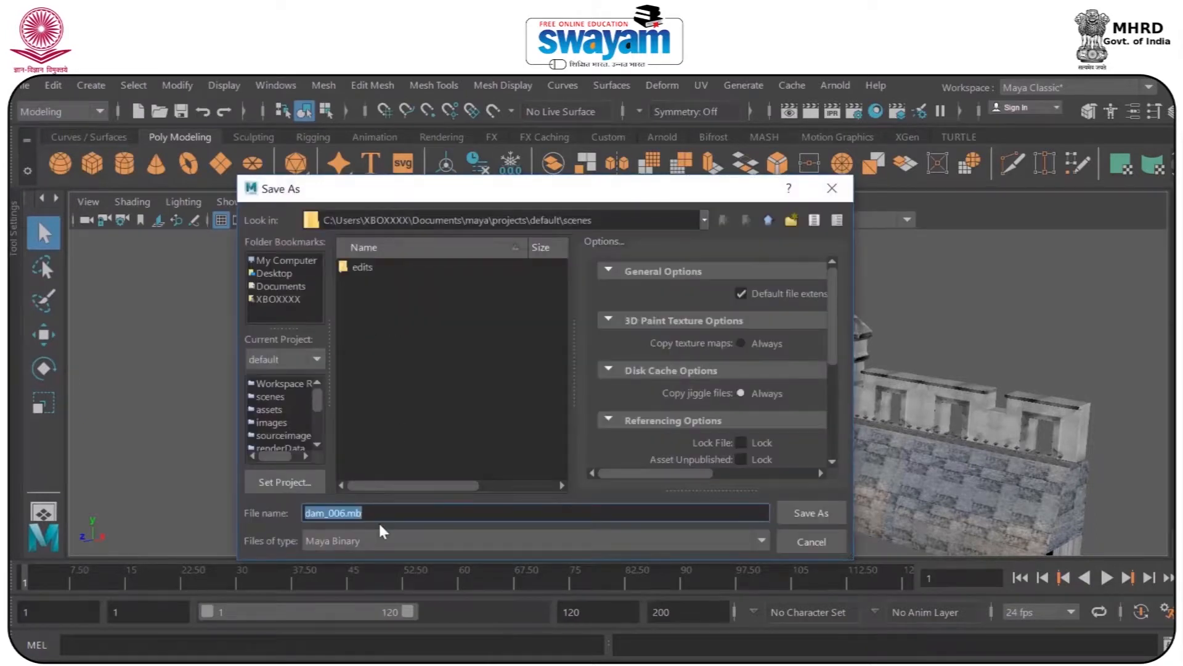
{"action": "left_click", "coordinate": [386, 512]}
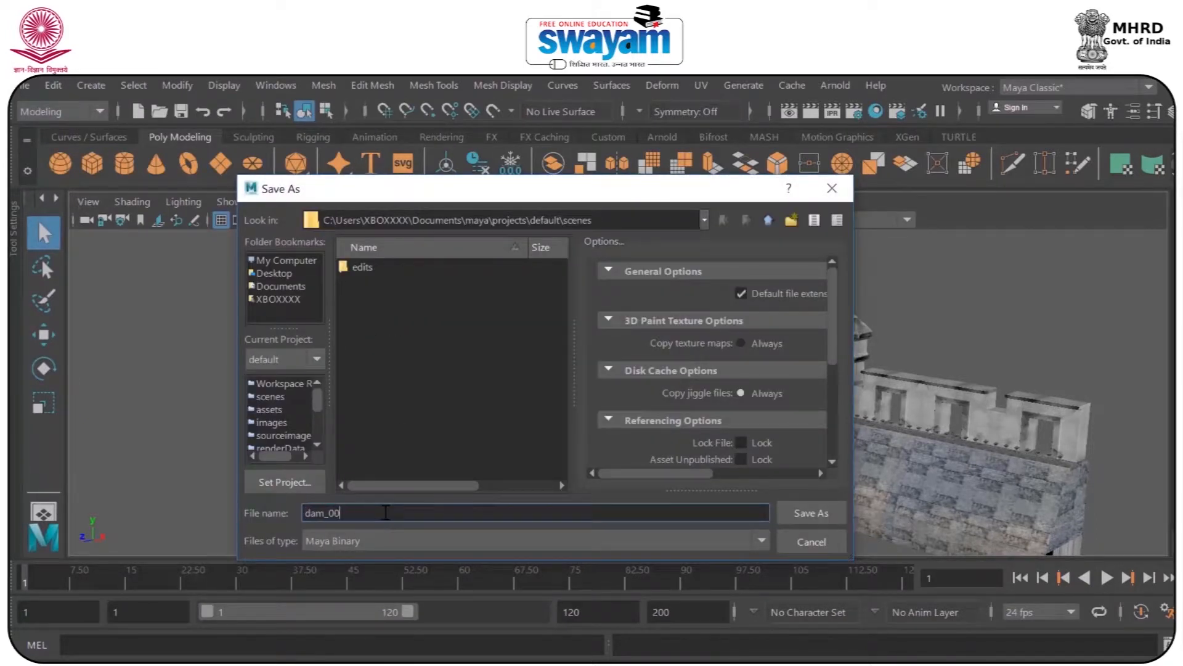
{"action": "type", "text": "7"}
{"action": "key", "text": "Return"}
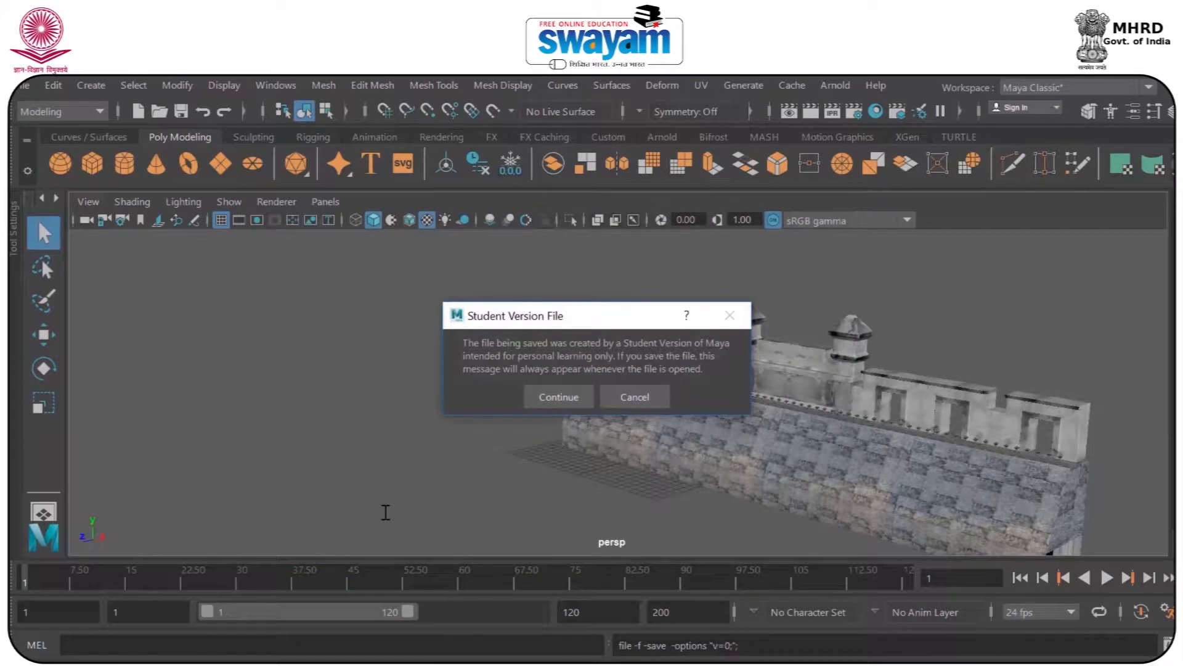
{"action": "left_click", "coordinate": [552, 402]}
{"action": "key", "text": "w"}
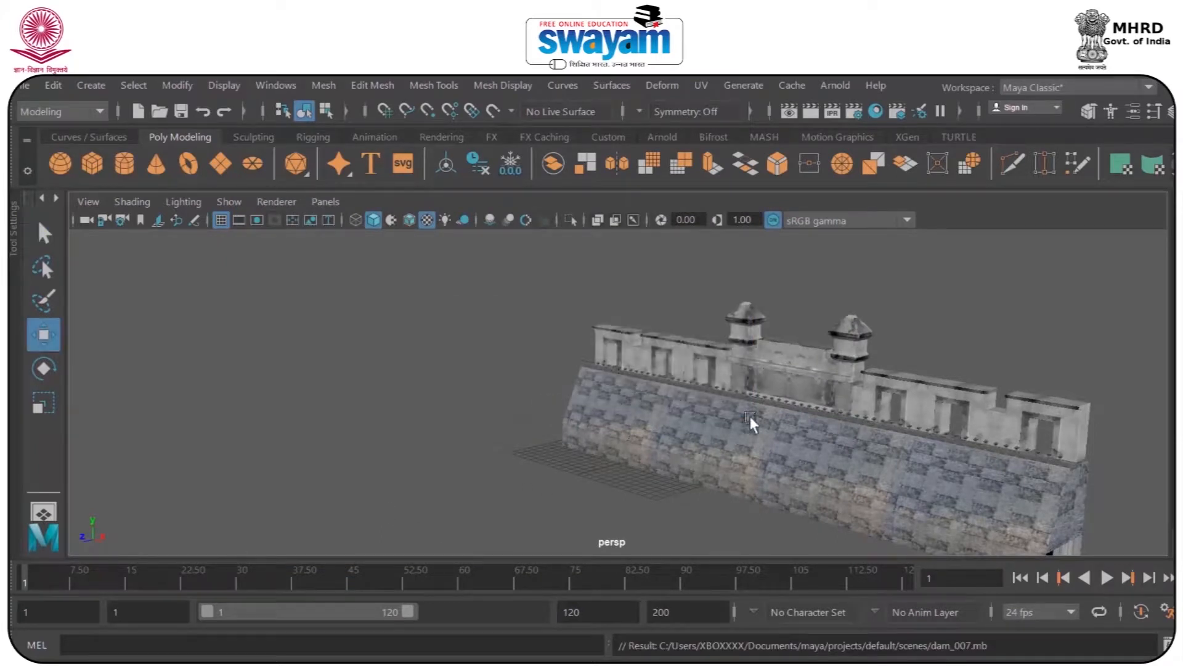
- Open the render settings and choose Maya Software as the renderer and JPEG (jpg) as the image format
{"action": "middle_click_drag", "start_coordinate": [750, 416], "coordinate": [671, 412], "text": "alt"}
{"action": "scroll", "coordinate": [671, 412], "scroll_direction": "up", "scroll_amount": 3}
{"action": "left_click_drag", "start_coordinate": [671, 413], "coordinate": [764, 400], "text": "alt"}
{"action": "key", "text": "q"}
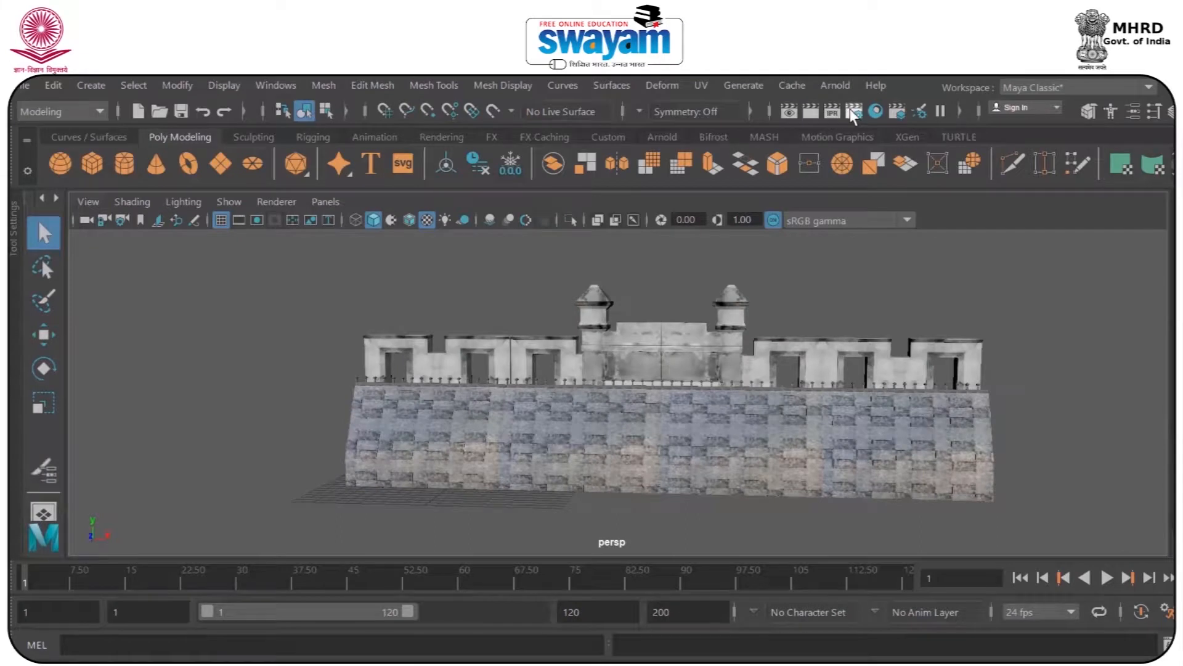
{"action": "left_click", "coordinate": [851, 109]}
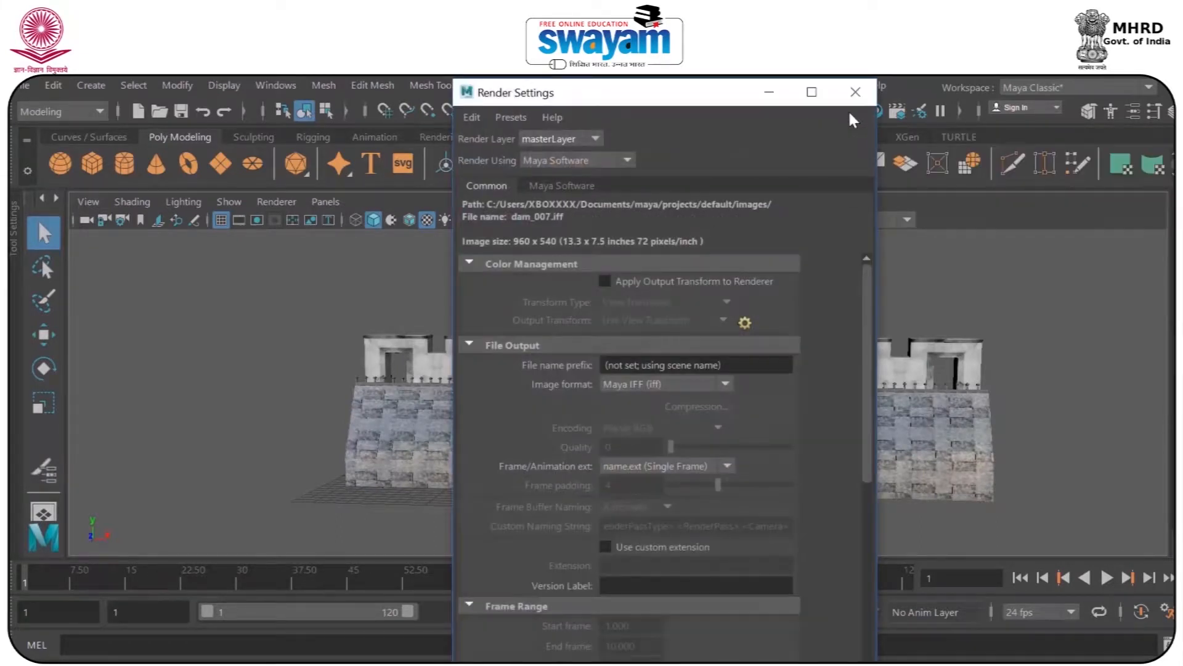
{"action": "left_click", "coordinate": [564, 162]}
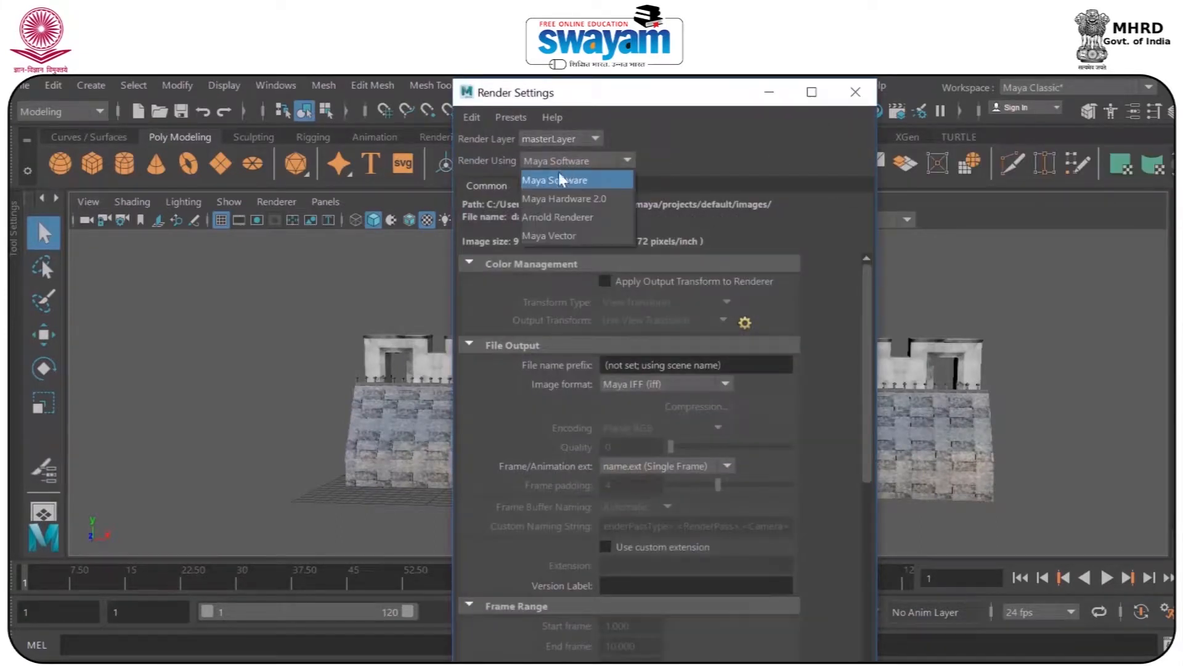
{"action": "left_click", "coordinate": [577, 181]}
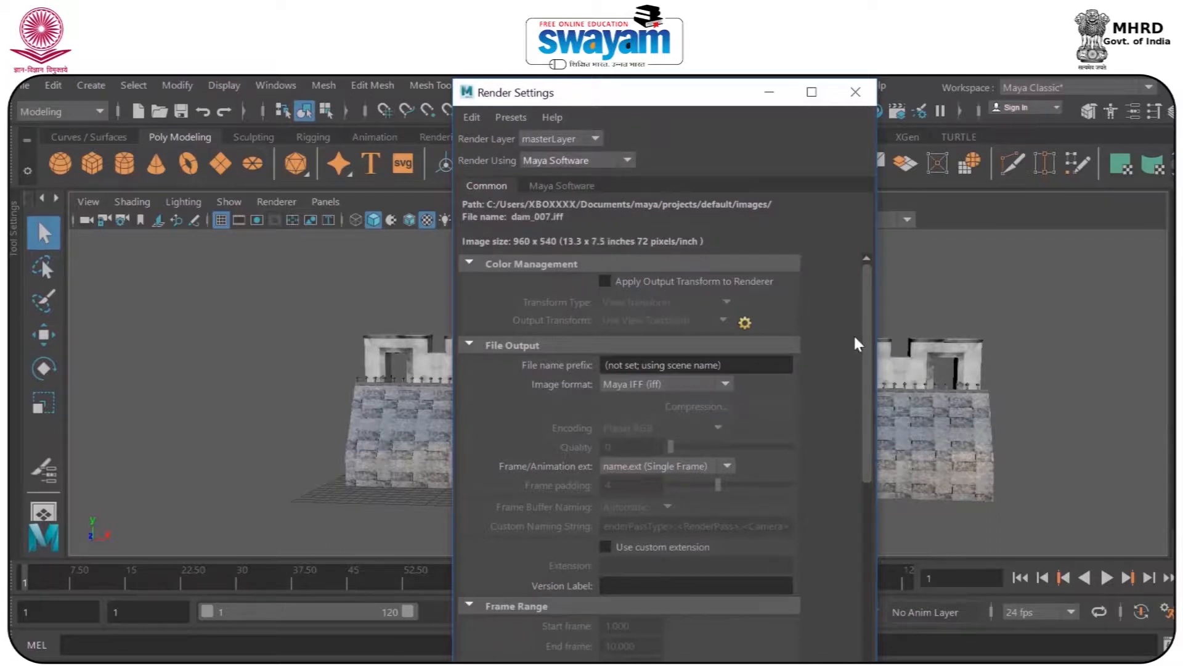
{"action": "left_click_drag", "start_coordinate": [864, 338], "coordinate": [863, 364]}
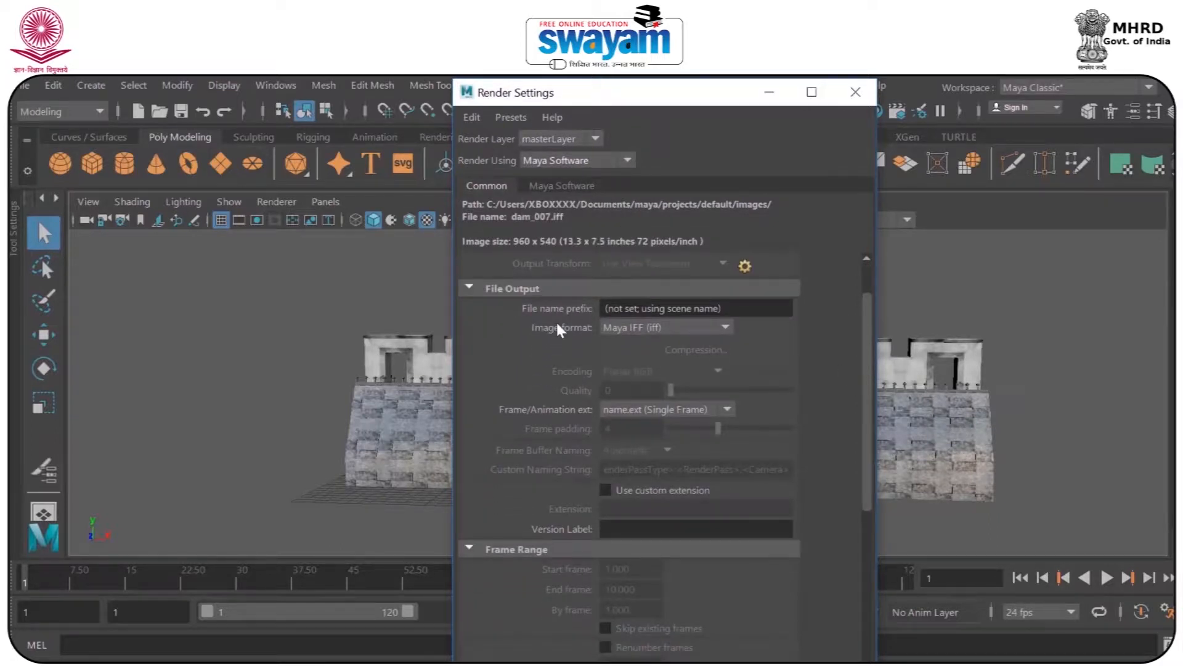
{"action": "left_click", "coordinate": [636, 331]}
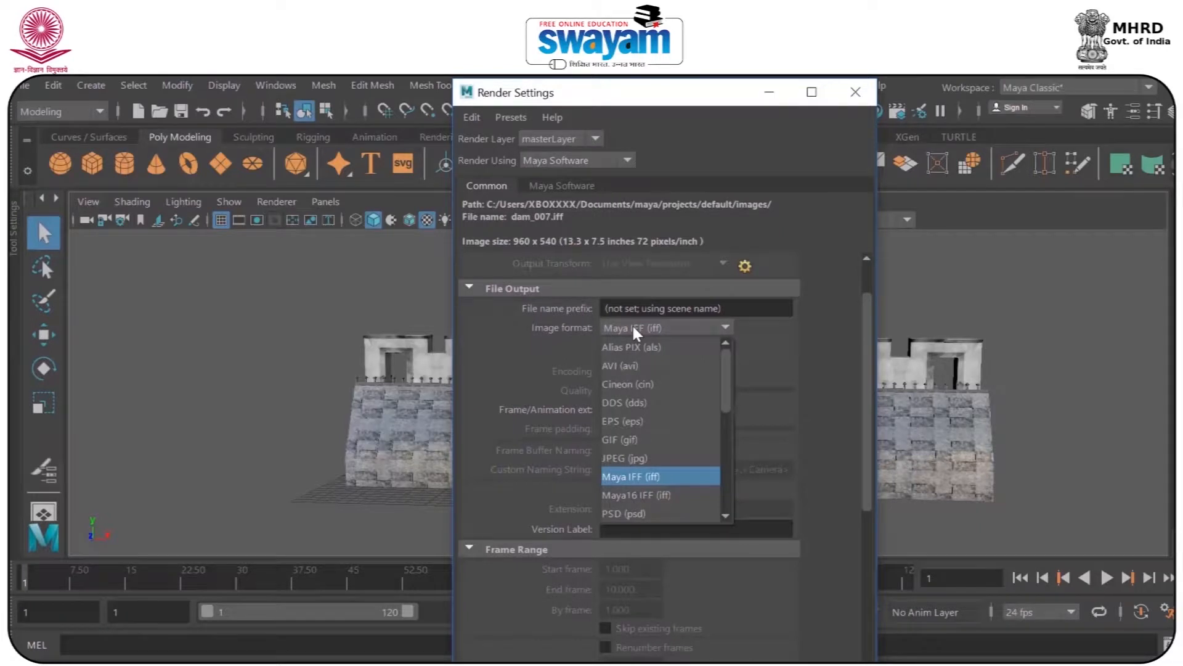
{"action": "left_click", "coordinate": [626, 458]}
- Set the render image size preset to HD 1080 and close the render settings
{"action": "left_click_drag", "start_coordinate": [863, 349], "coordinate": [801, 476]}
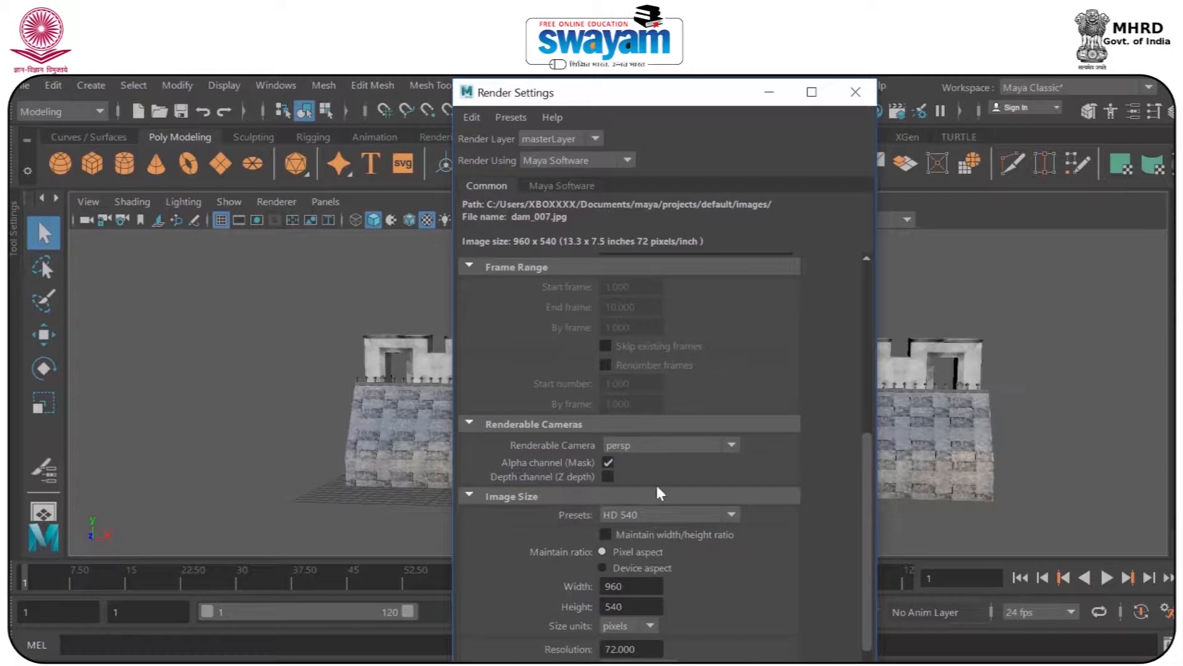
{"action": "left_click", "coordinate": [630, 514]}
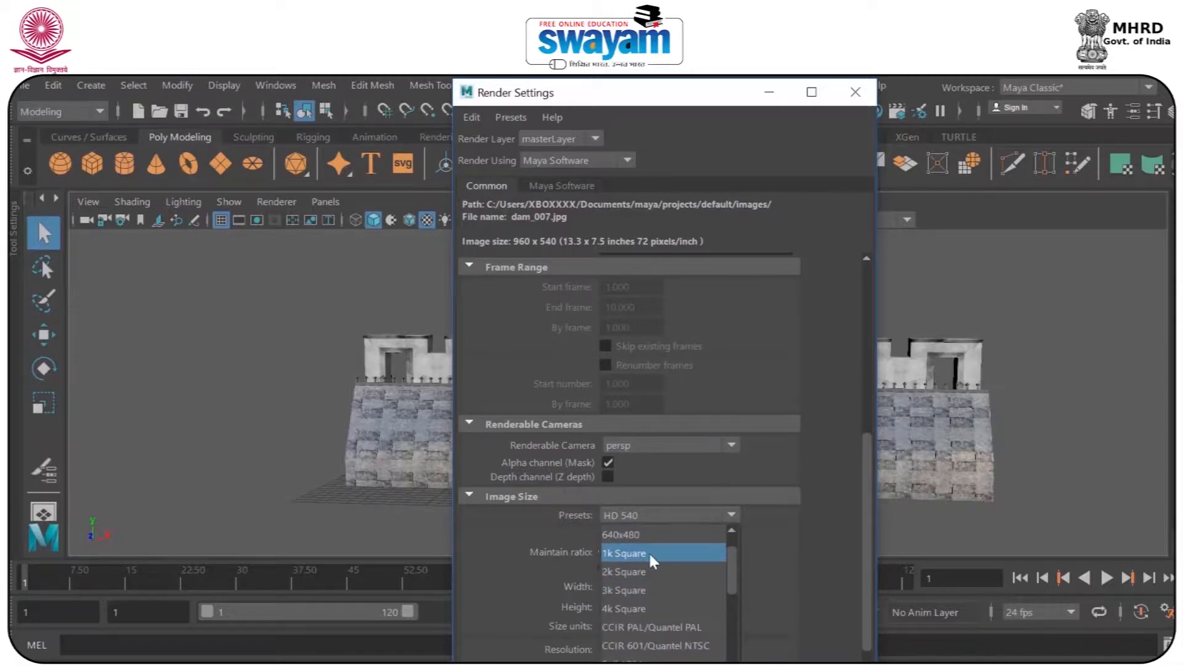
{"action": "scroll", "coordinate": [732, 590], "scroll_direction": "down", "scroll_amount": 5}
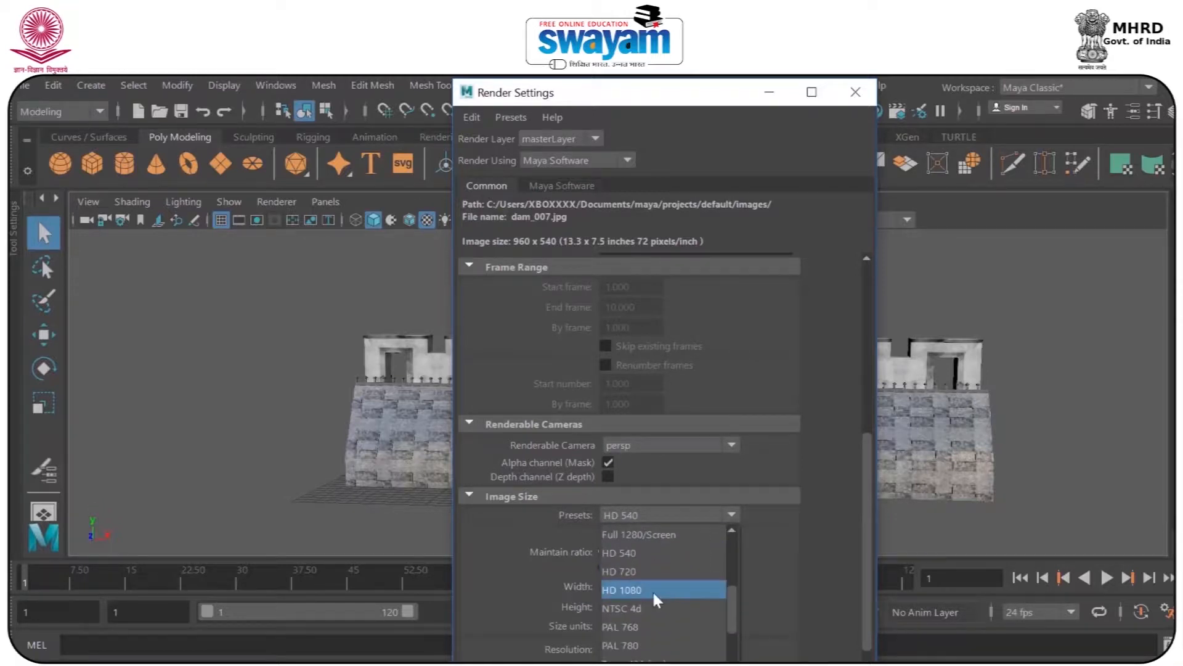
{"action": "left_click", "coordinate": [653, 590]}
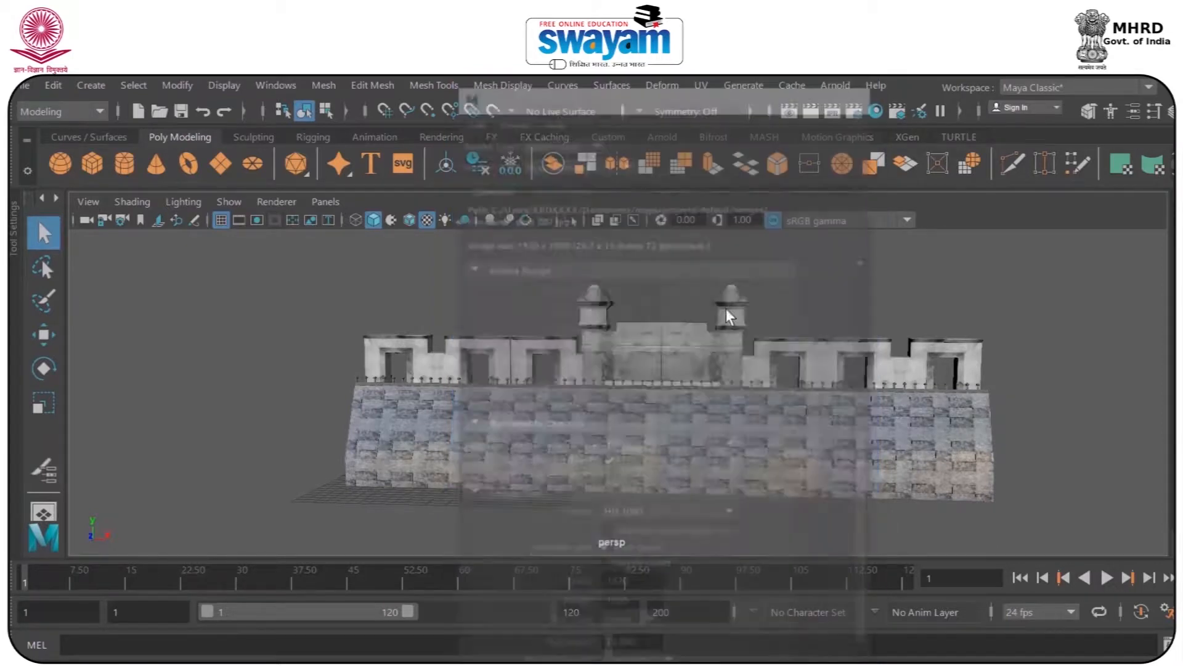
- Turn on the masked camera gate in the perspective view and frame the entire wall inside it
{"action": "left_click_drag", "start_coordinate": [708, 335], "coordinate": [438, 302], "text": "alt"}
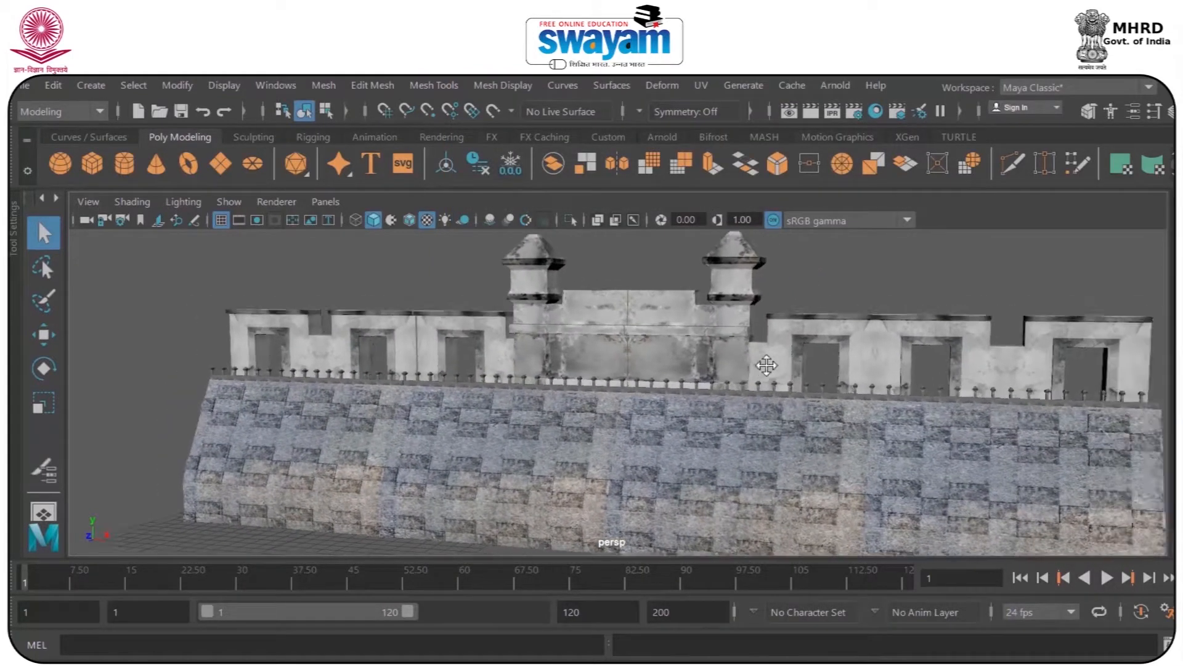
{"action": "left_click", "coordinate": [239, 221]}
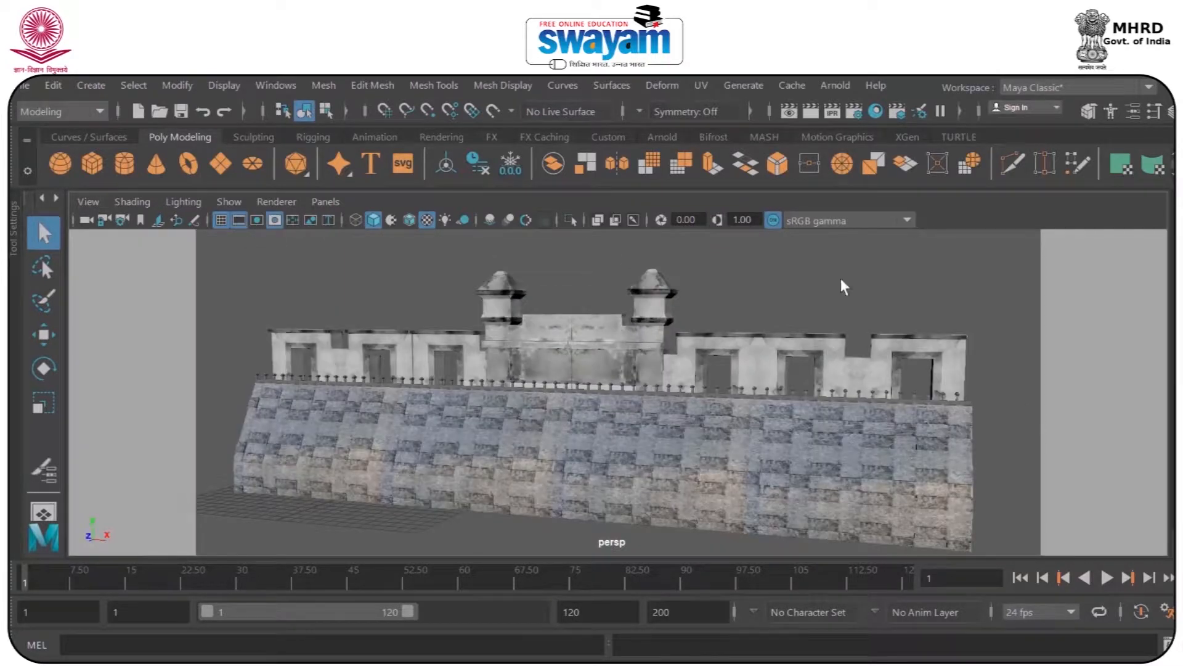
{"action": "mouse_move", "coordinate": [575, 431]}
{"action": "right_mouse_down", "text": "alt"}
{"action": "mouse_move", "coordinate": [570, 422]}
{"action": "mouse_move", "coordinate": [584, 446]}
{"action": "right_mouse_up", "text": "alt"}
{"action": "middle_click_drag", "start_coordinate": [584, 447], "coordinate": [584, 418], "text": "alt"}
{"action": "left_click_drag", "start_coordinate": [585, 418], "coordinate": [572, 412], "text": "alt"}
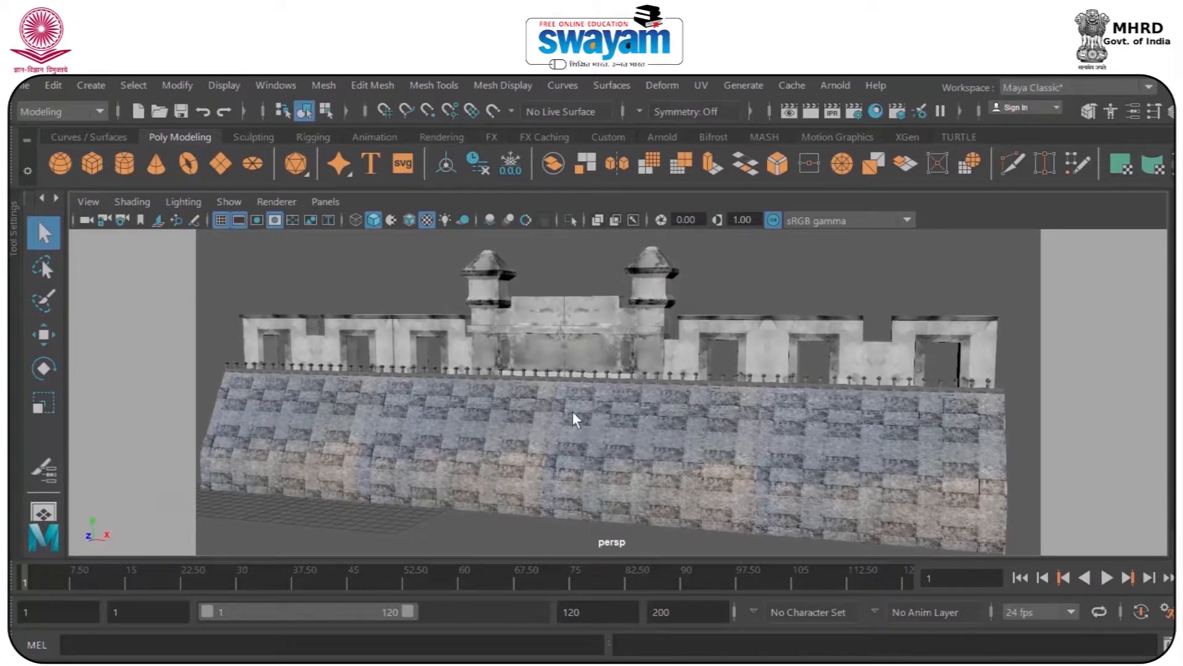
- Render the current frame and set the Render View exposure to -1.05 and gamma to 0.88
{"action": "left_click", "coordinate": [809, 113]}
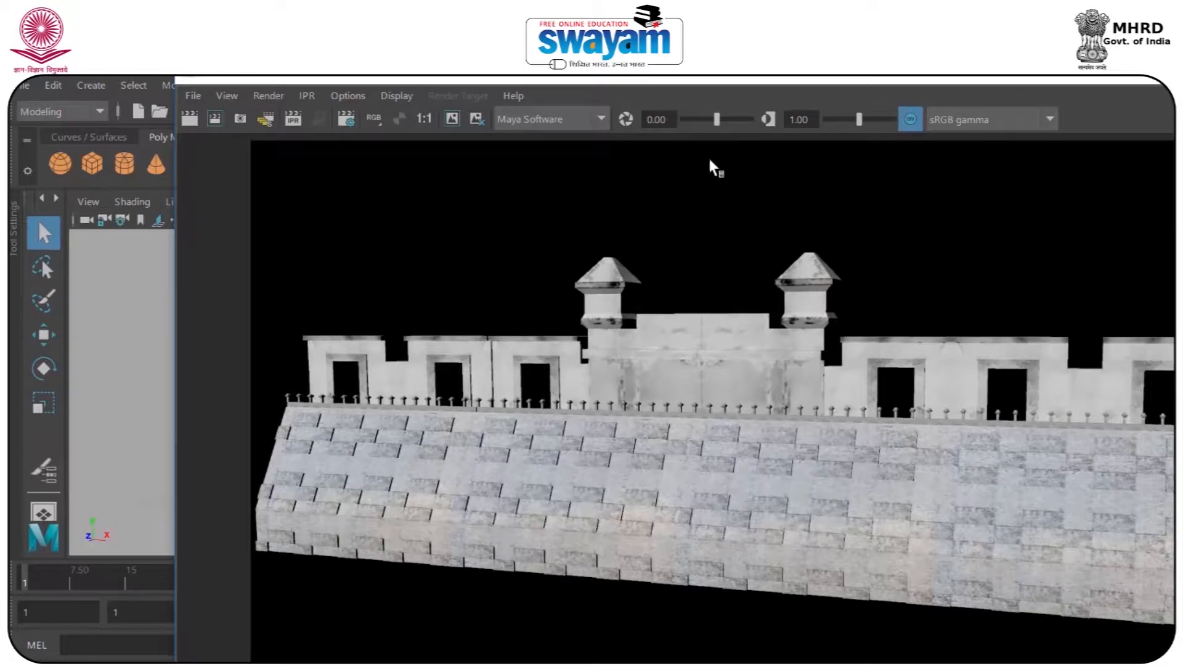
{"action": "left_click_drag", "start_coordinate": [717, 121], "coordinate": [703, 119]}
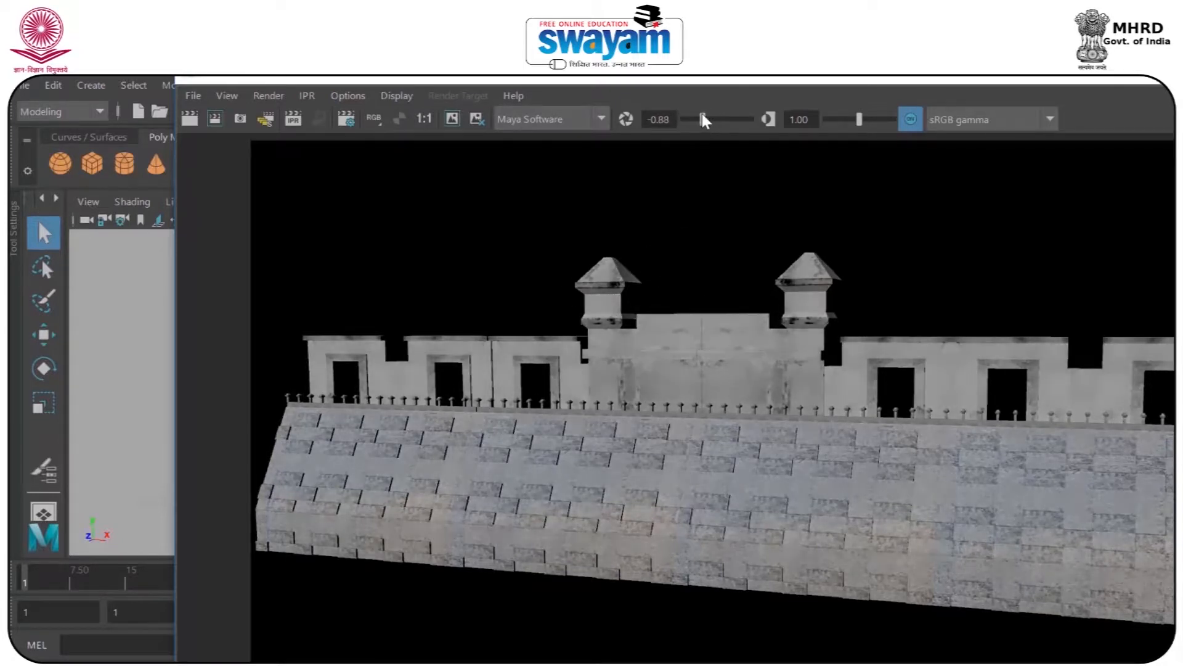
{"action": "left_click_drag", "start_coordinate": [860, 119], "coordinate": [848, 119]}
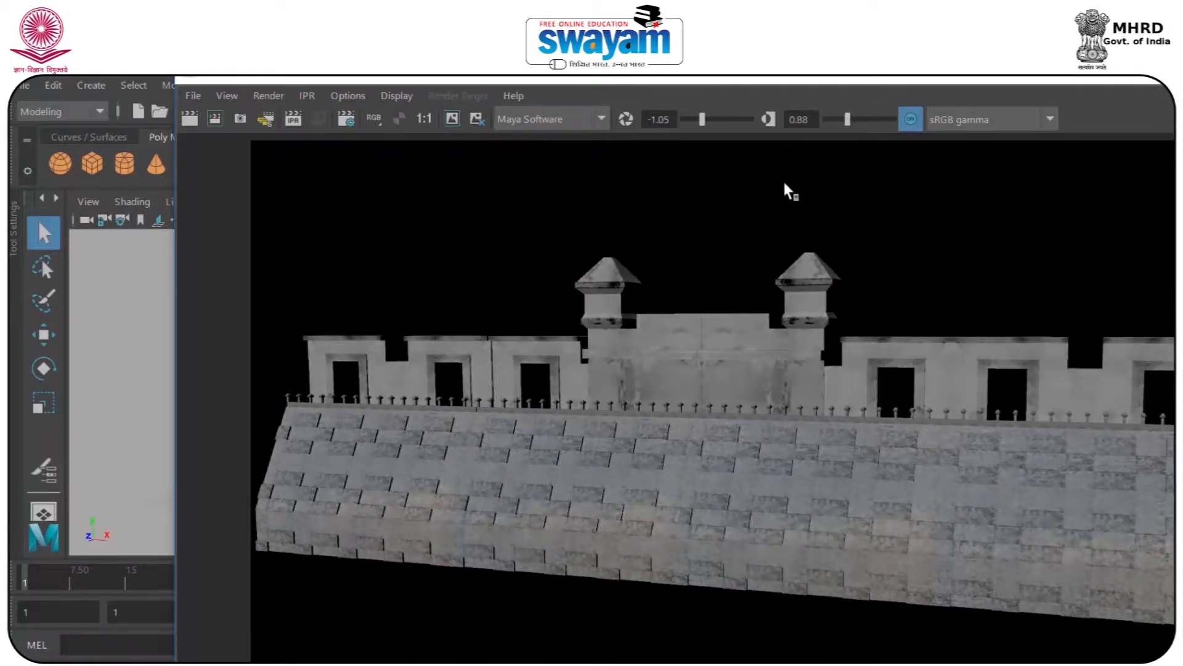
- Move the Render View aside, orbit the camera to a more frontal view of the wall, and render it again
{"action": "left_click_drag", "start_coordinate": [794, 79], "coordinate": [931, 541]}
{"action": "left_click_drag", "start_coordinate": [518, 423], "coordinate": [579, 426], "text": "alt"}
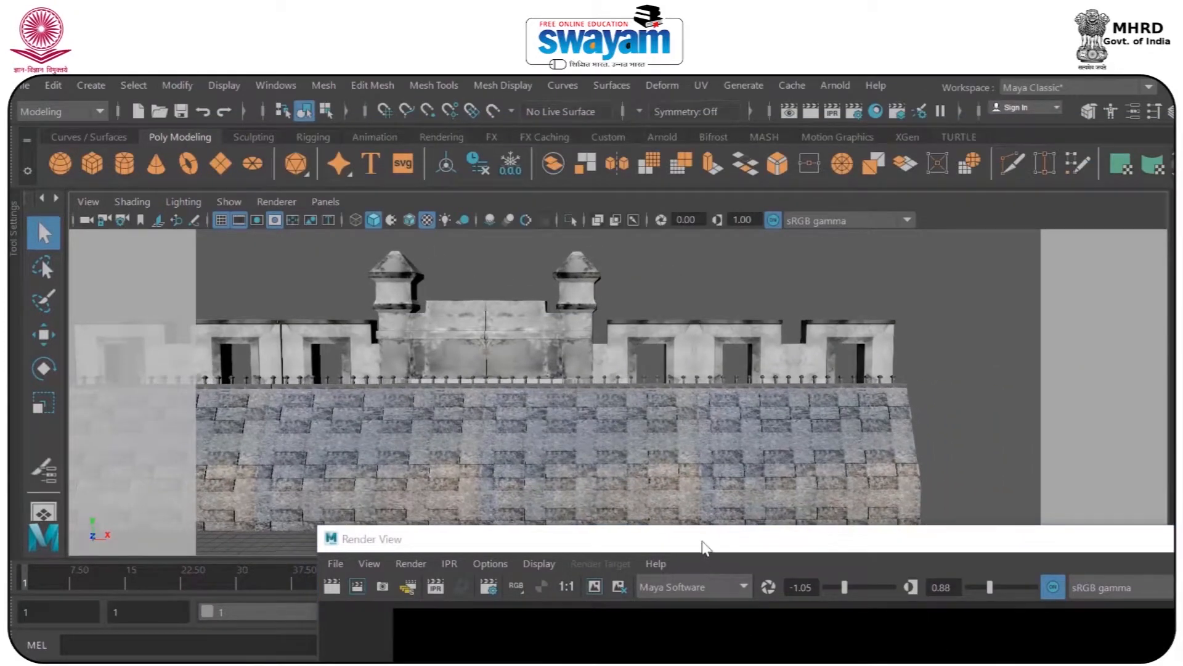
{"action": "left_click_drag", "start_coordinate": [706, 546], "coordinate": [679, 199]}
{"action": "left_click", "coordinate": [304, 239]}
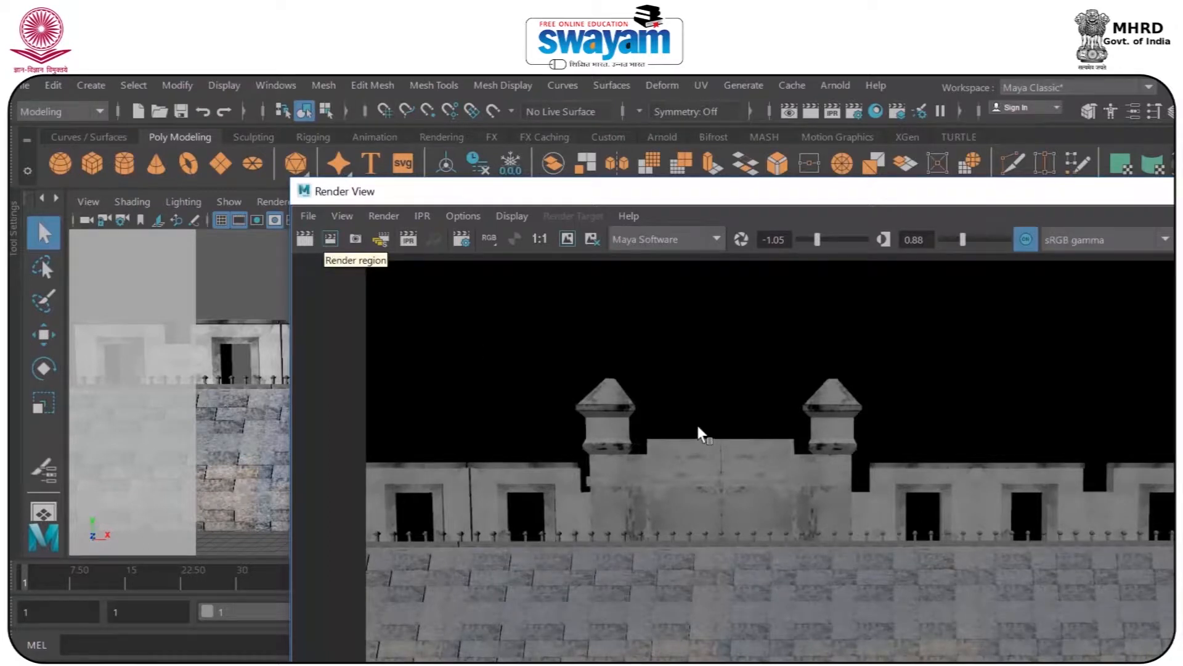
- Mark a render region around the wall's left tower, orbit the camera to an angled view, and render only that region
{"action": "left_click_drag", "start_coordinate": [563, 353], "coordinate": [760, 570]}
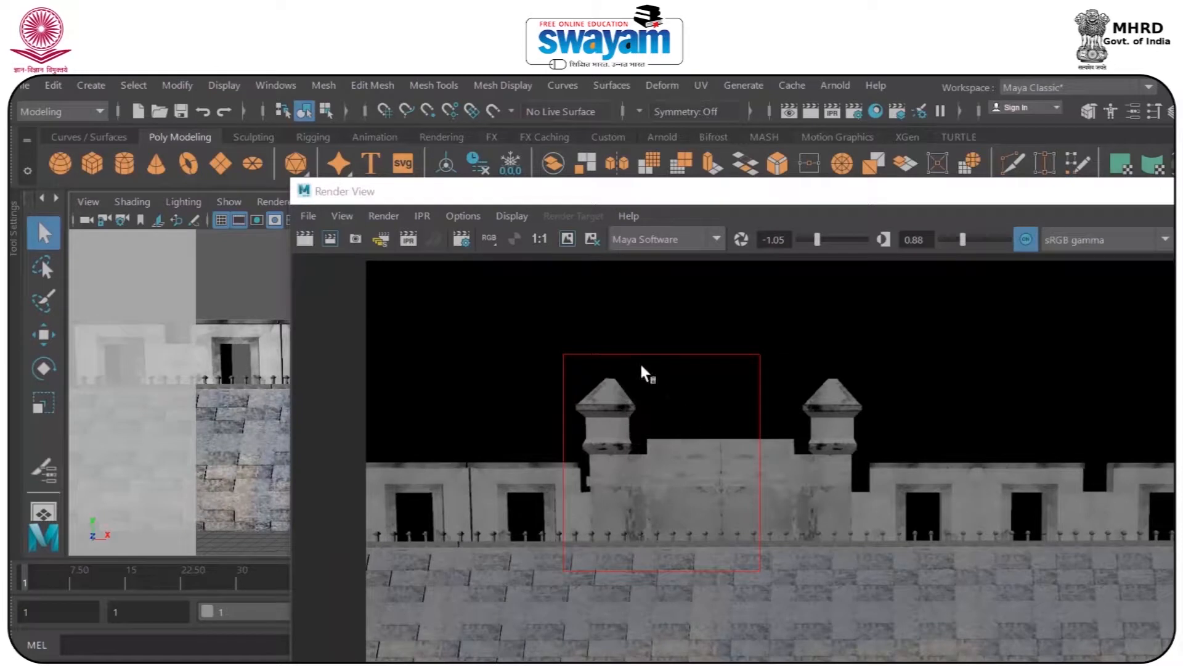
{"action": "left_click_drag", "start_coordinate": [229, 389], "coordinate": [304, 364], "text": "alt"}
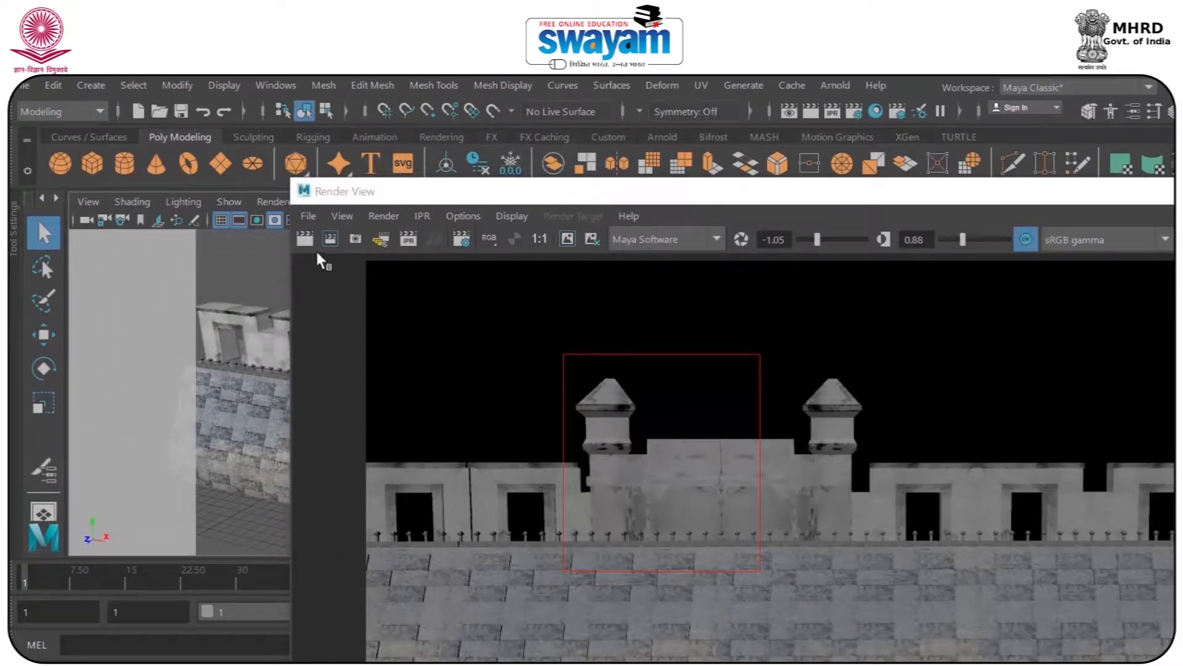
{"action": "left_click", "coordinate": [328, 240]}
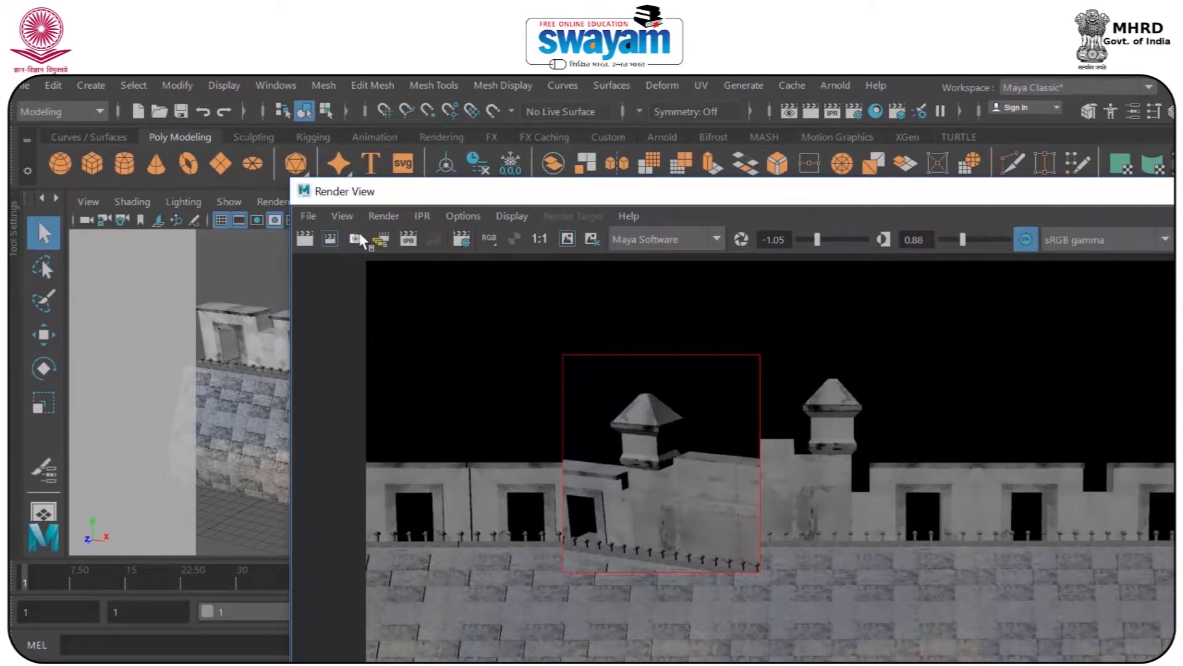
- Take a wireframe snapshot of the angled wall view and render the full frame
{"action": "left_click_drag", "start_coordinate": [538, 200], "coordinate": [447, 98]}
{"action": "left_click", "coordinate": [264, 136]}
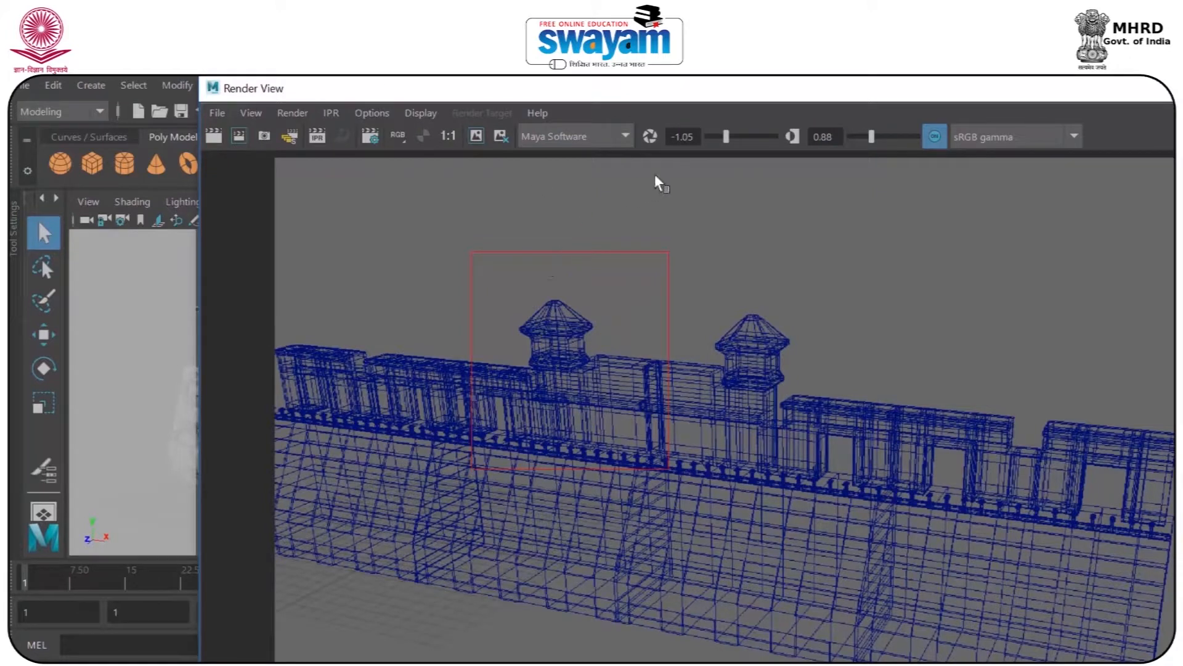
{"action": "left_click_drag", "start_coordinate": [686, 99], "coordinate": [574, 140]}
{"action": "left_click", "coordinate": [265, 257]}
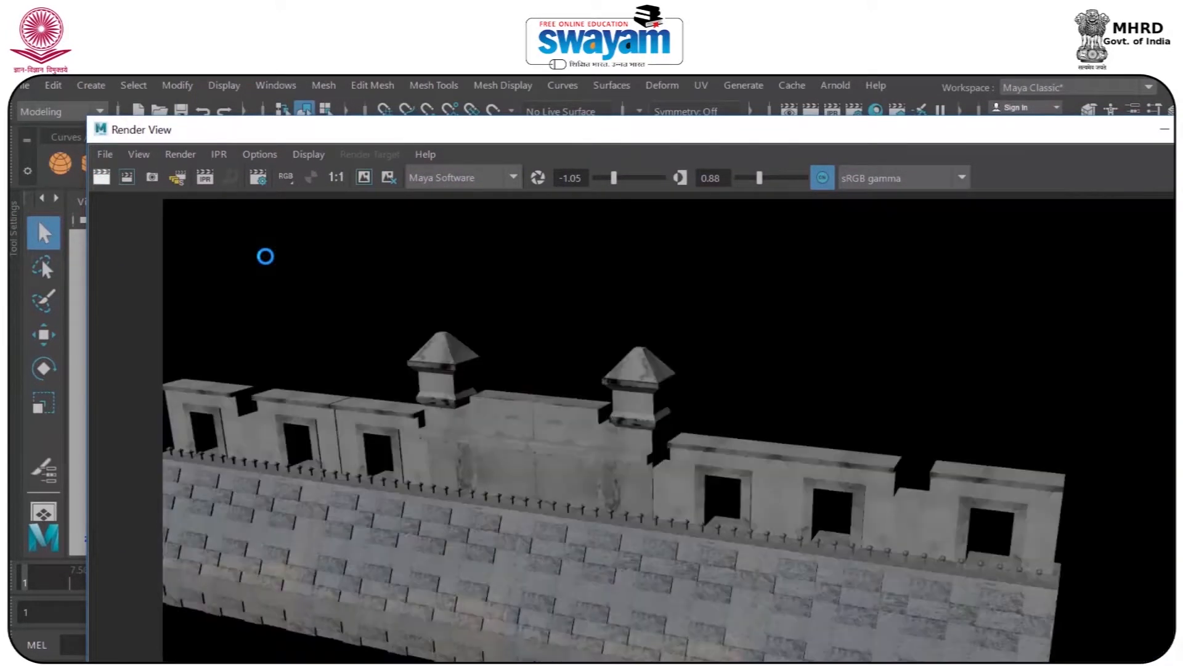
- Zoom out and orbit the perspective camera until the wall's full length fits, and keep the current rendered image in the Render View
{"action": "left_click_drag", "start_coordinate": [655, 133], "coordinate": [840, 480]}
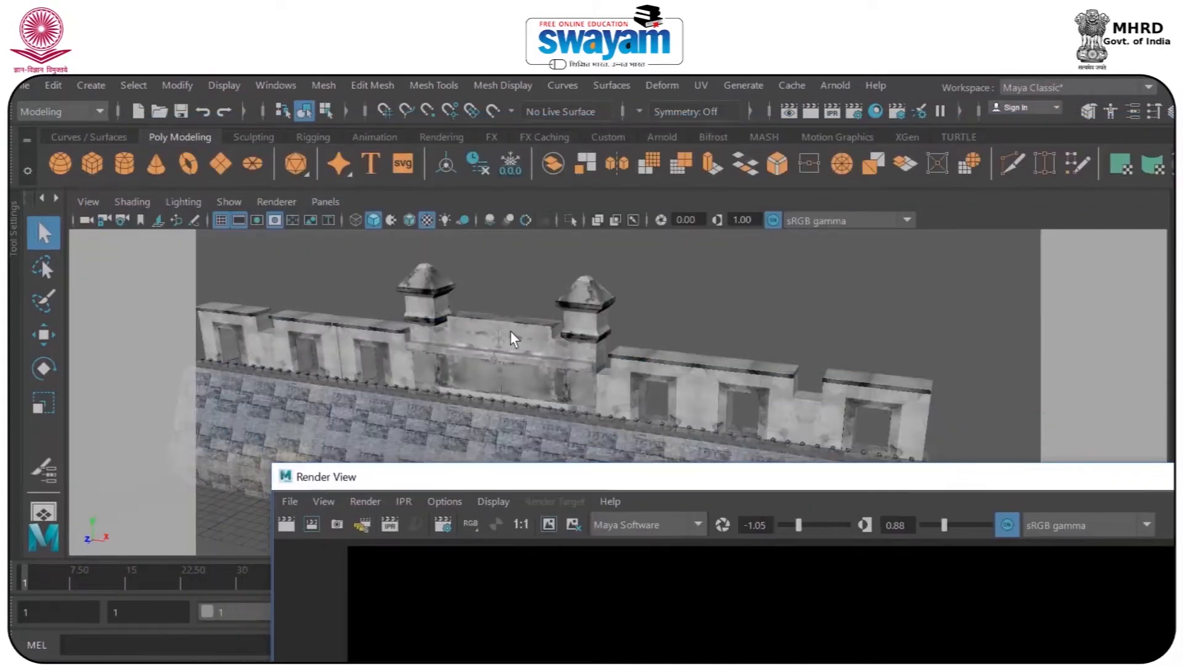
{"action": "scroll", "coordinate": [510, 330], "scroll_direction": "down", "scroll_amount": 2}
{"action": "left_click_drag", "start_coordinate": [510, 342], "coordinate": [599, 371], "text": "alt"}
{"action": "left_click_drag", "start_coordinate": [676, 480], "coordinate": [492, 223]}
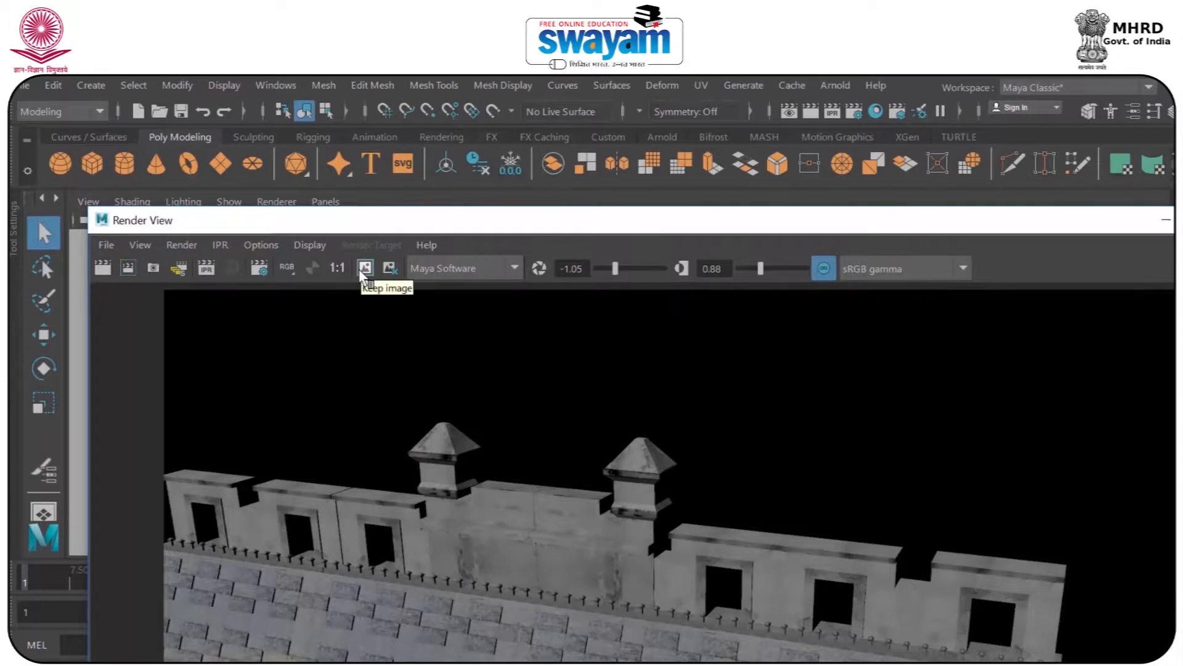
{"action": "left_click_drag", "start_coordinate": [389, 223], "coordinate": [410, 88]}
{"action": "left_click_drag", "start_coordinate": [1104, 88], "coordinate": [1001, 99]}
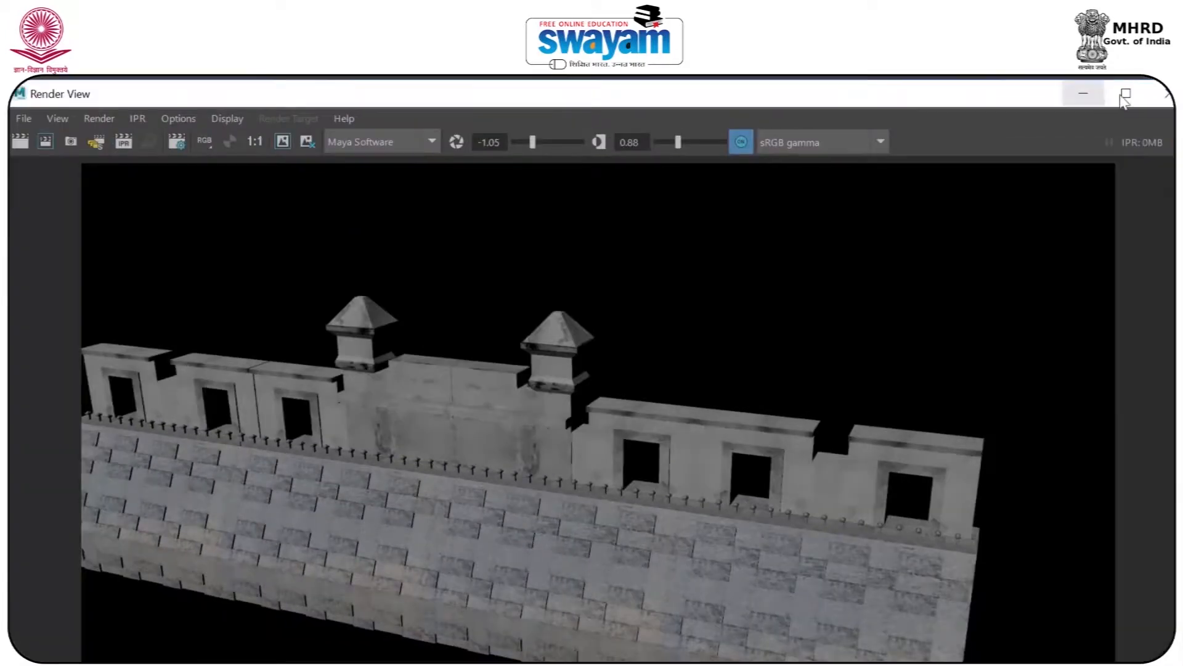
{"action": "left_click", "coordinate": [1123, 95]}
{"action": "left_click", "coordinate": [285, 105]}
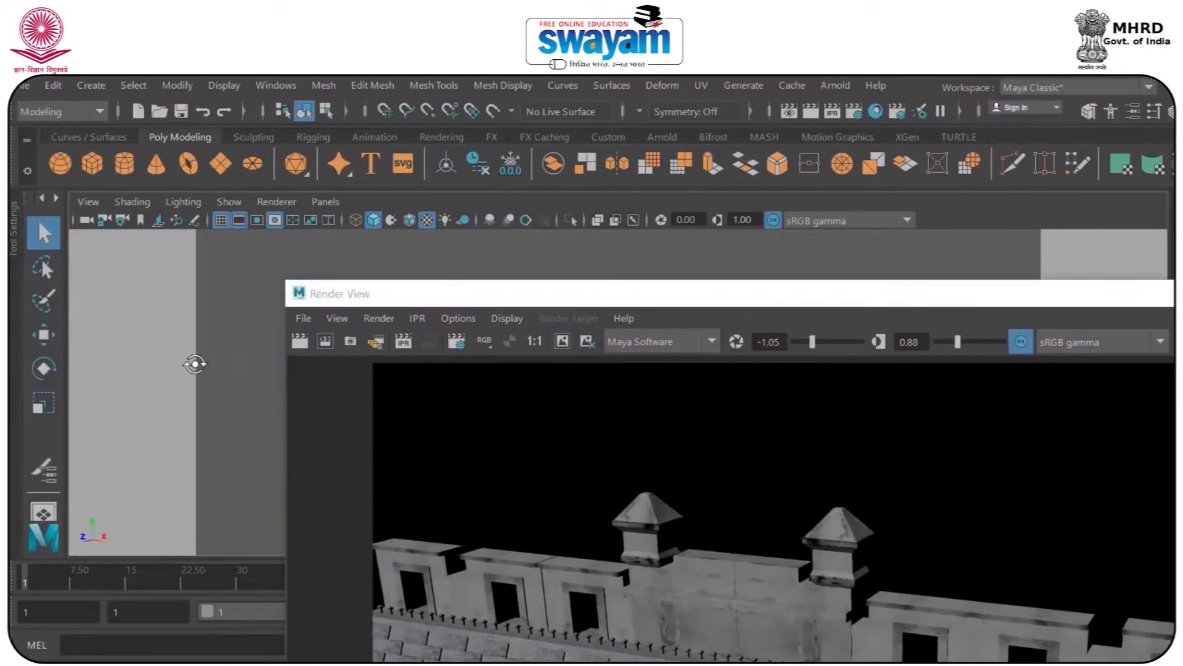
- Render the zoomed-out wall view and compare it with the kept image in the enlarged Render View
{"action": "left_click", "coordinate": [300, 340]}
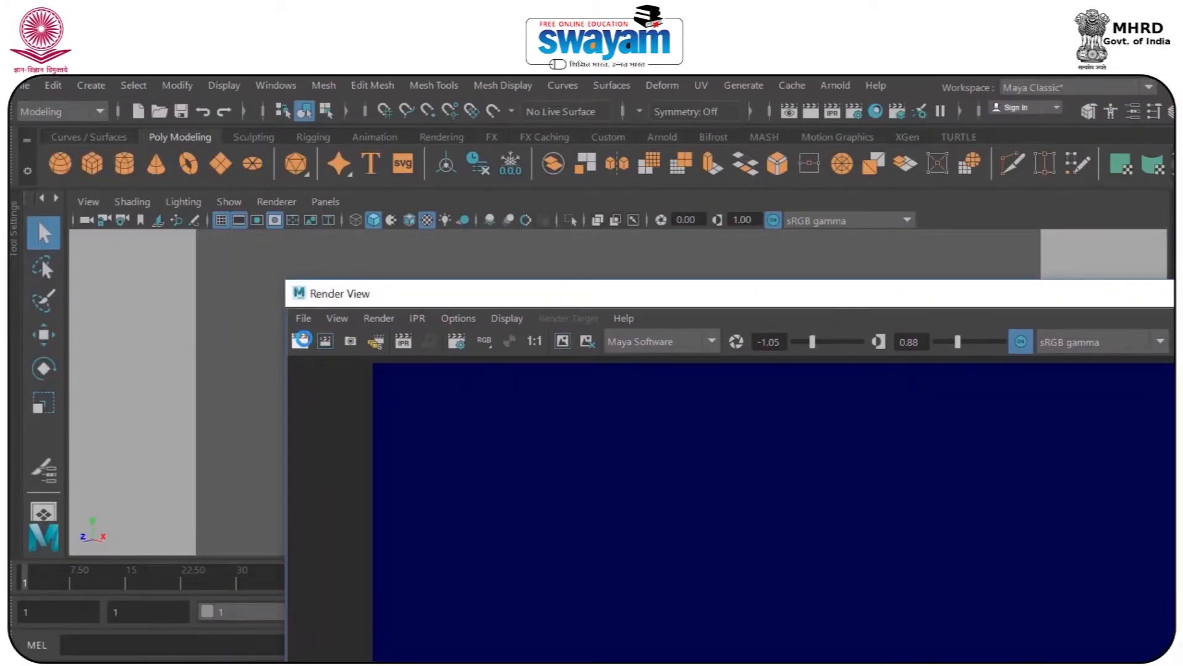
{"action": "double_click", "coordinate": [471, 294]}
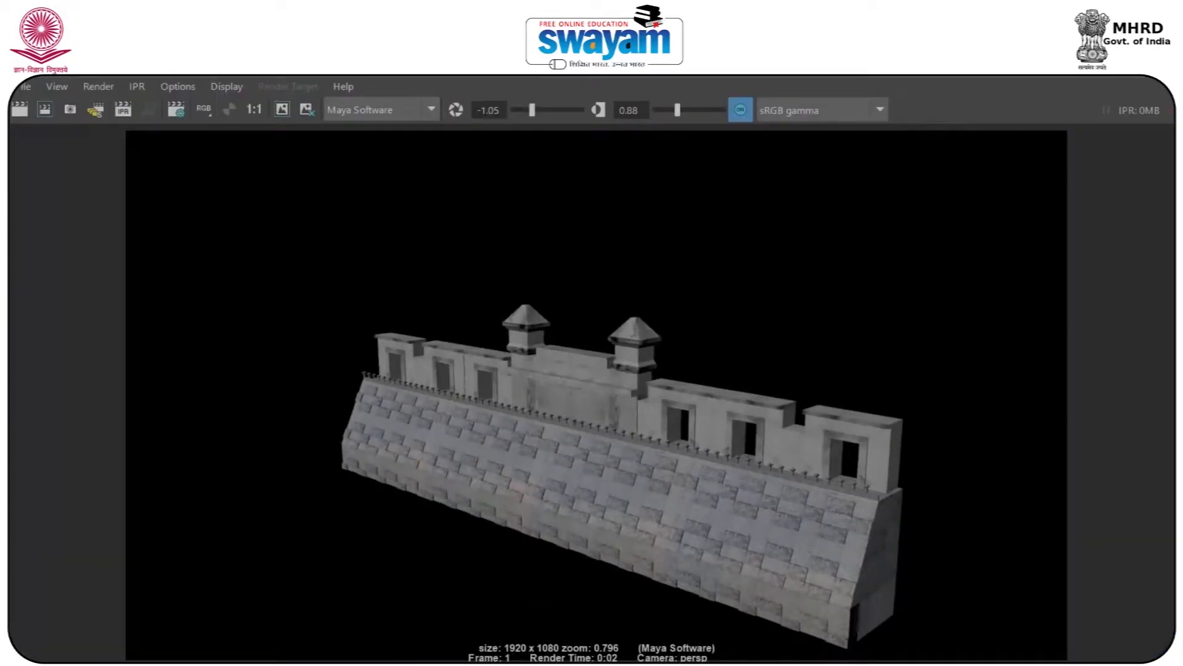
{"action": "left_click_drag", "start_coordinate": [721, 658], "coordinate": [1037, 660]}
{"action": "left_click_drag", "start_coordinate": [915, 654], "coordinate": [721, 659]}
- Orbit and pan the camera to a low angle from the wall's other end, render it, and browse the stored render images
{"action": "left_click_drag", "start_coordinate": [520, 74], "coordinate": [742, 570]}
{"action": "left_click_drag", "start_coordinate": [703, 400], "coordinate": [658, 382], "text": "alt"}
{"action": "middle_click_drag", "start_coordinate": [722, 402], "coordinate": [863, 333], "text": "alt"}
{"action": "left_click_drag", "start_coordinate": [500, 561], "coordinate": [362, 150]}
{"action": "left_click", "coordinate": [102, 198]}
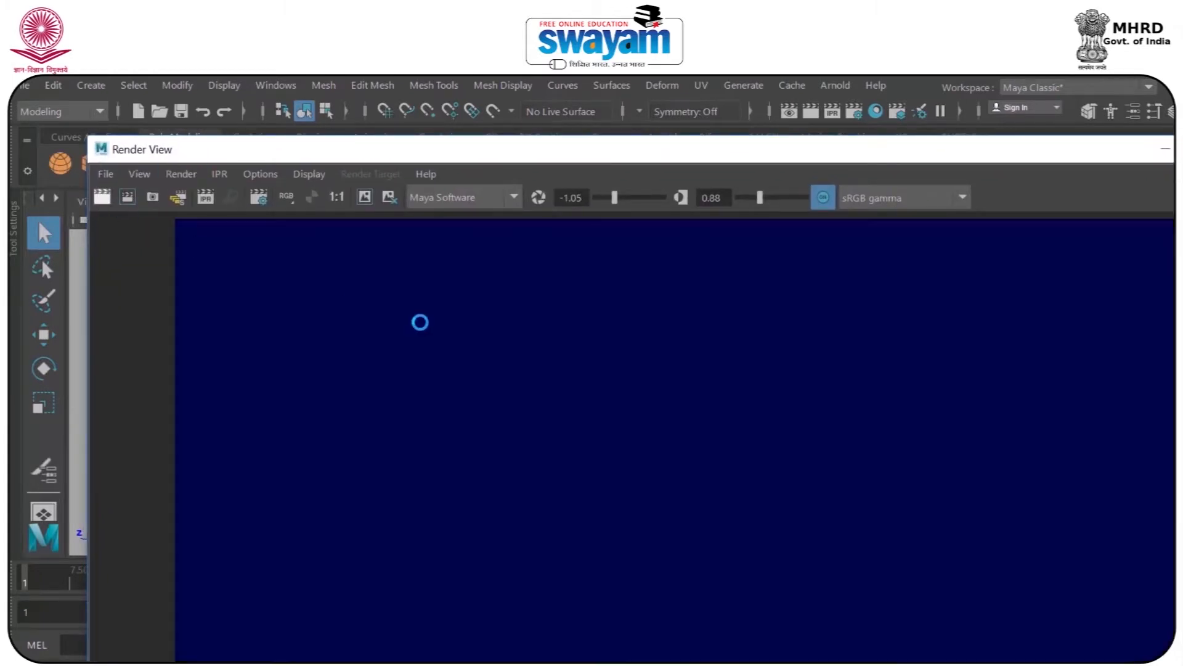
{"action": "double_click", "coordinate": [436, 149]}
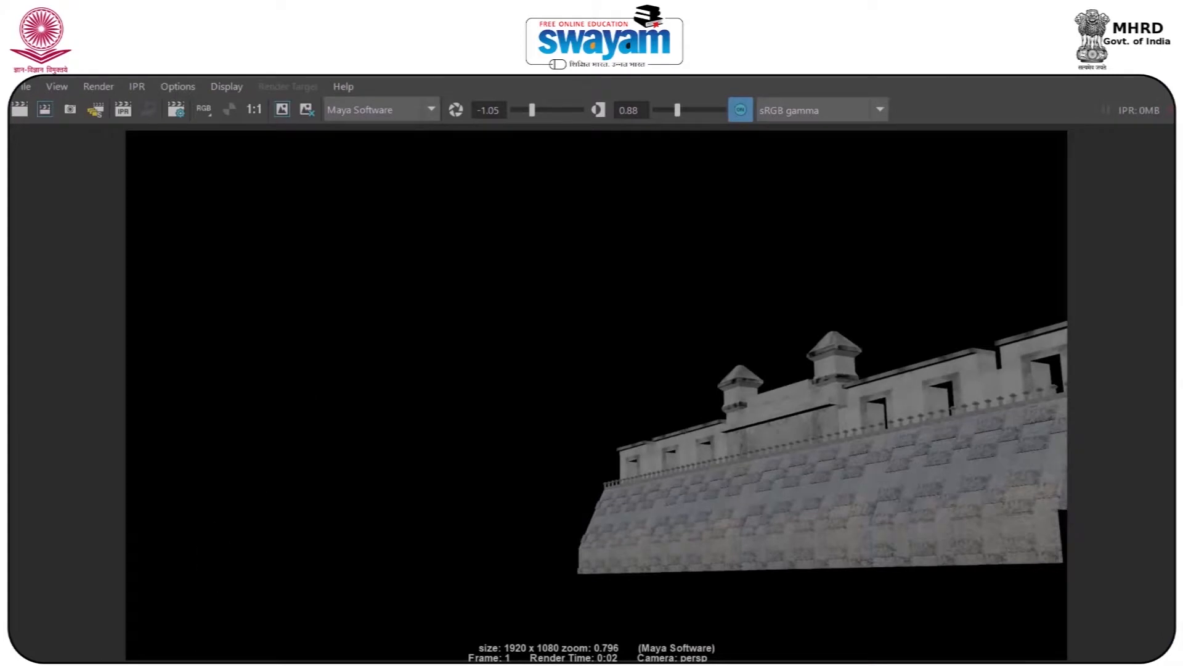
{"action": "left_click_drag", "start_coordinate": [247, 661], "coordinate": [604, 661]}
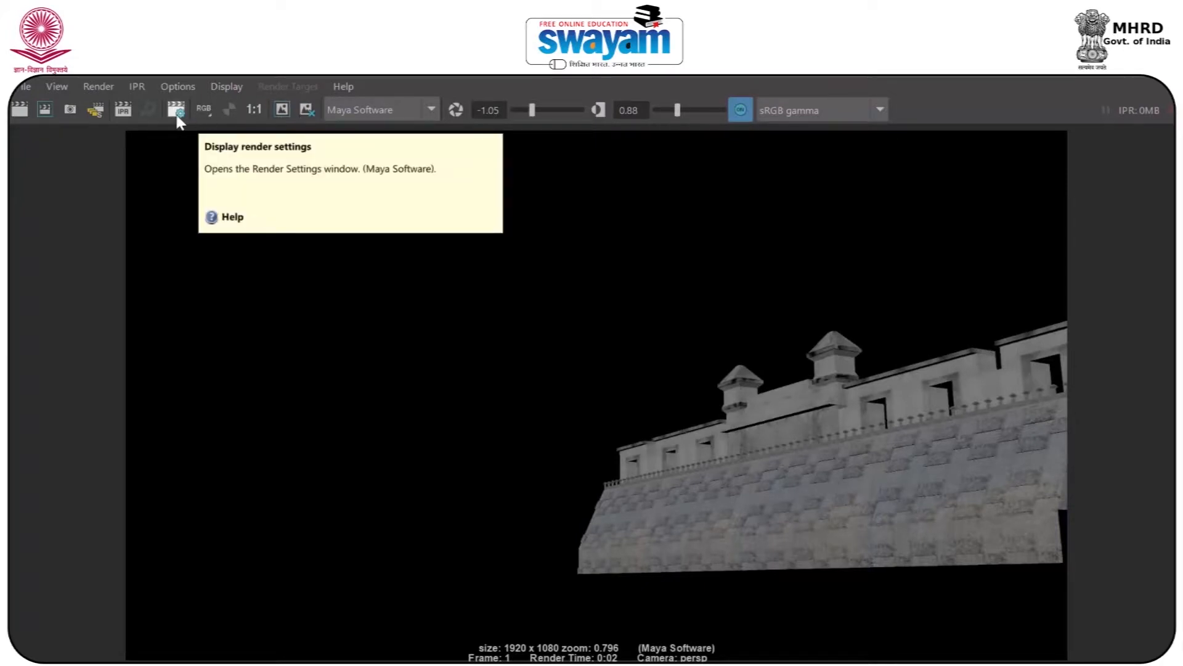
{"action": "left_click", "coordinate": [25, 87]}
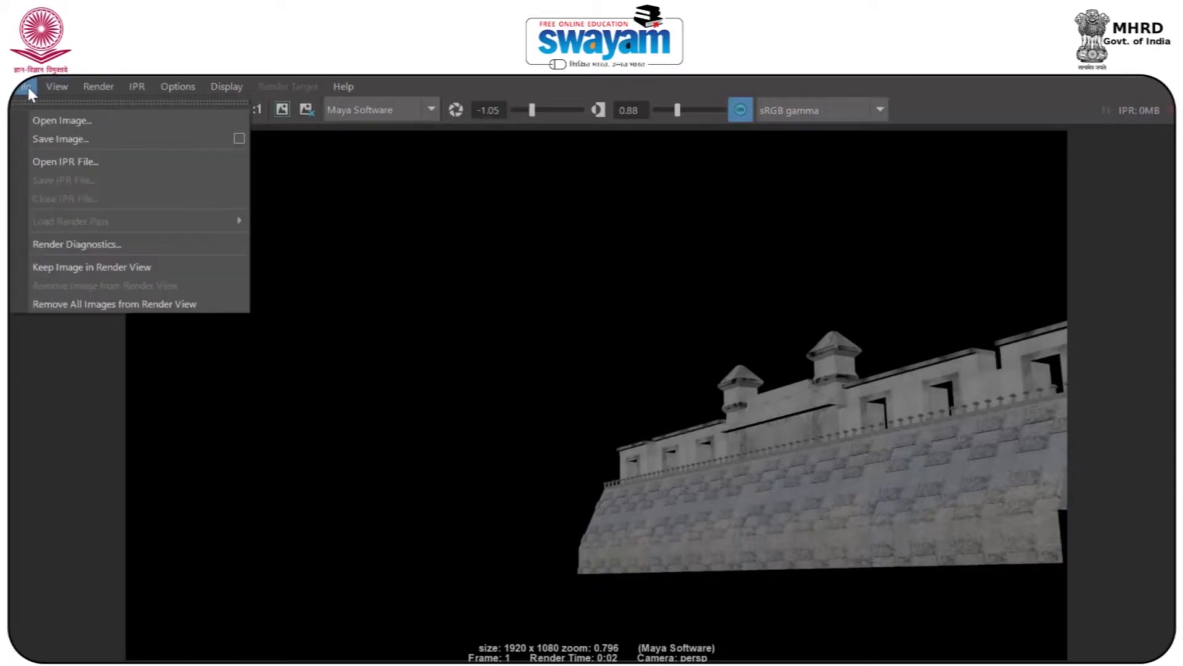
{"action": "mouse_move", "coordinate": [61, 86]}
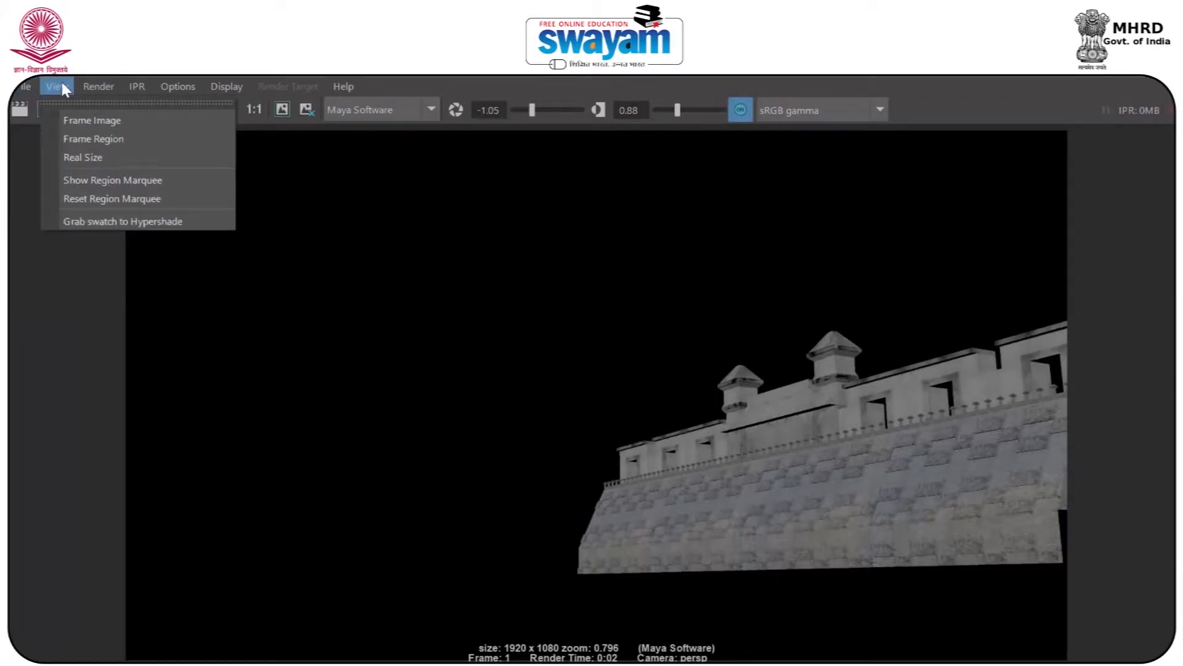
{"action": "left_click", "coordinate": [95, 92]}
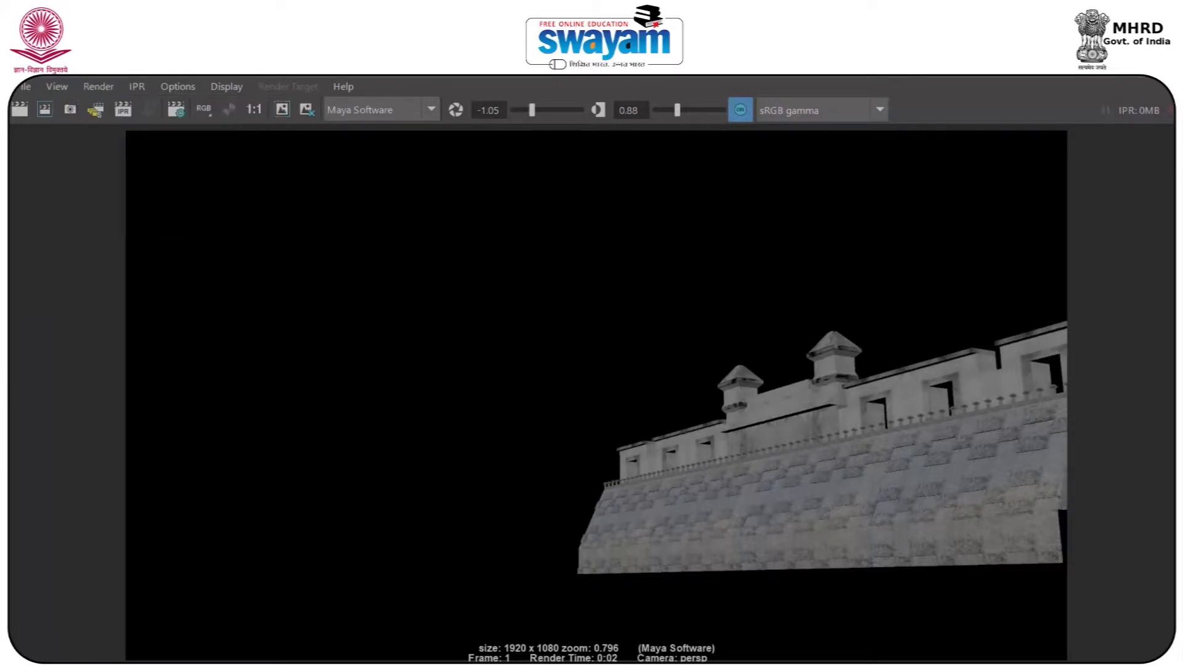
- Start an IPR render from the current persp camera and reposition the Render View to show the image
{"action": "double_click", "coordinate": [368, 78]}
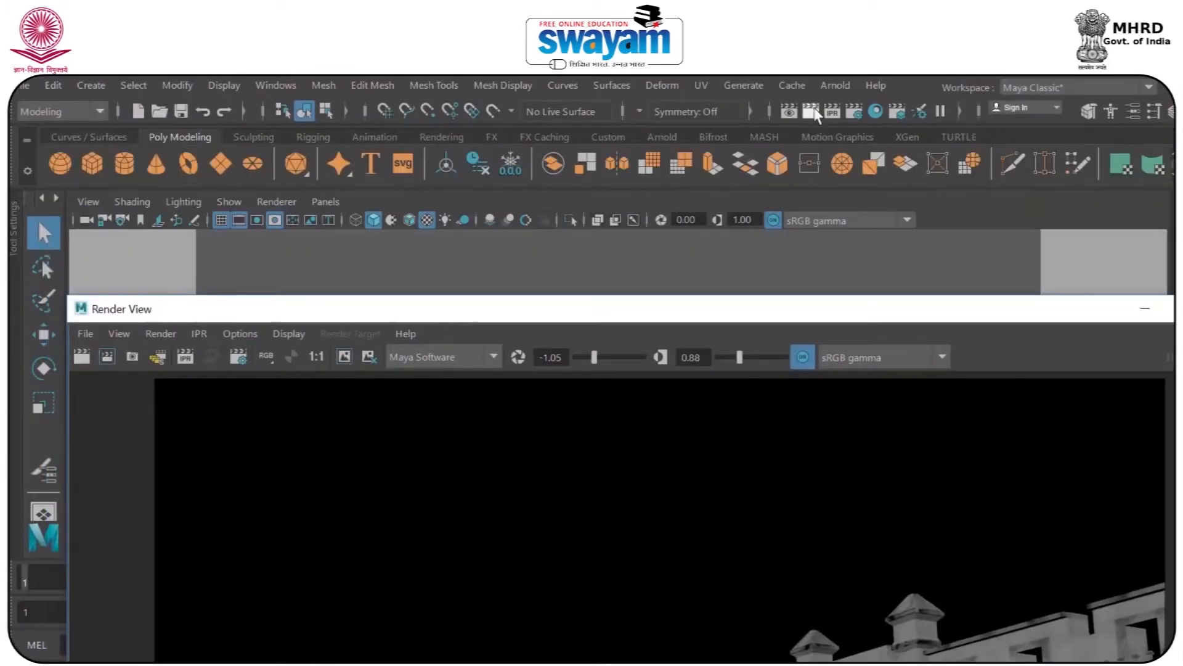
{"action": "left_click", "coordinate": [198, 334]}
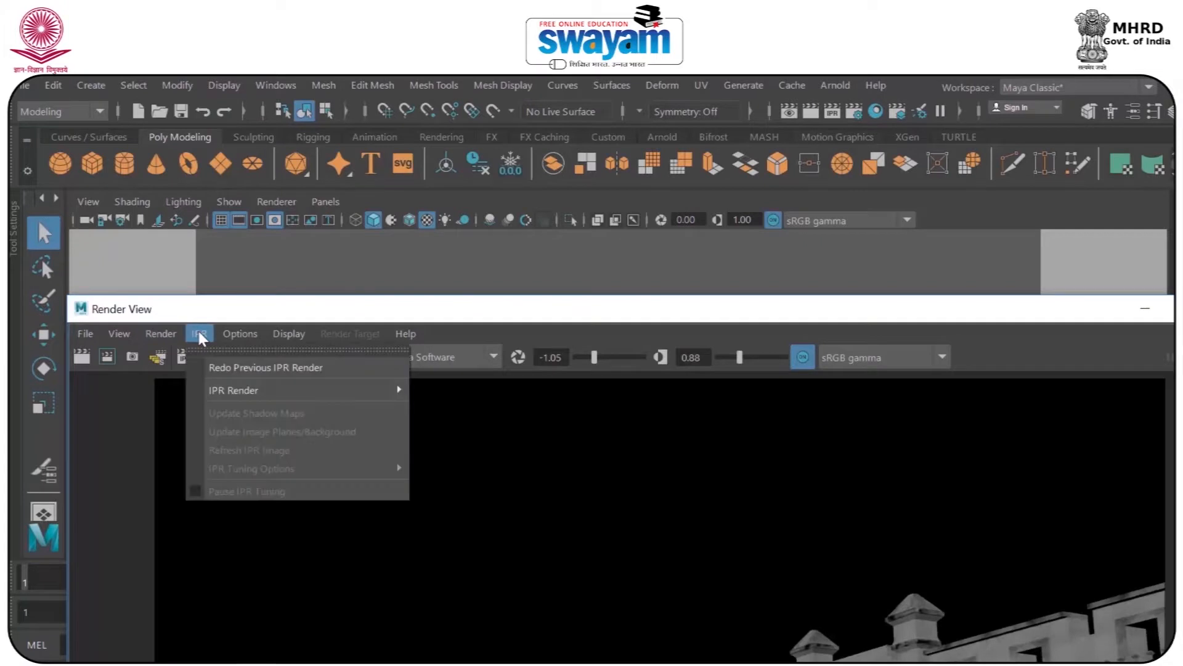
{"action": "mouse_move", "coordinate": [243, 397]}
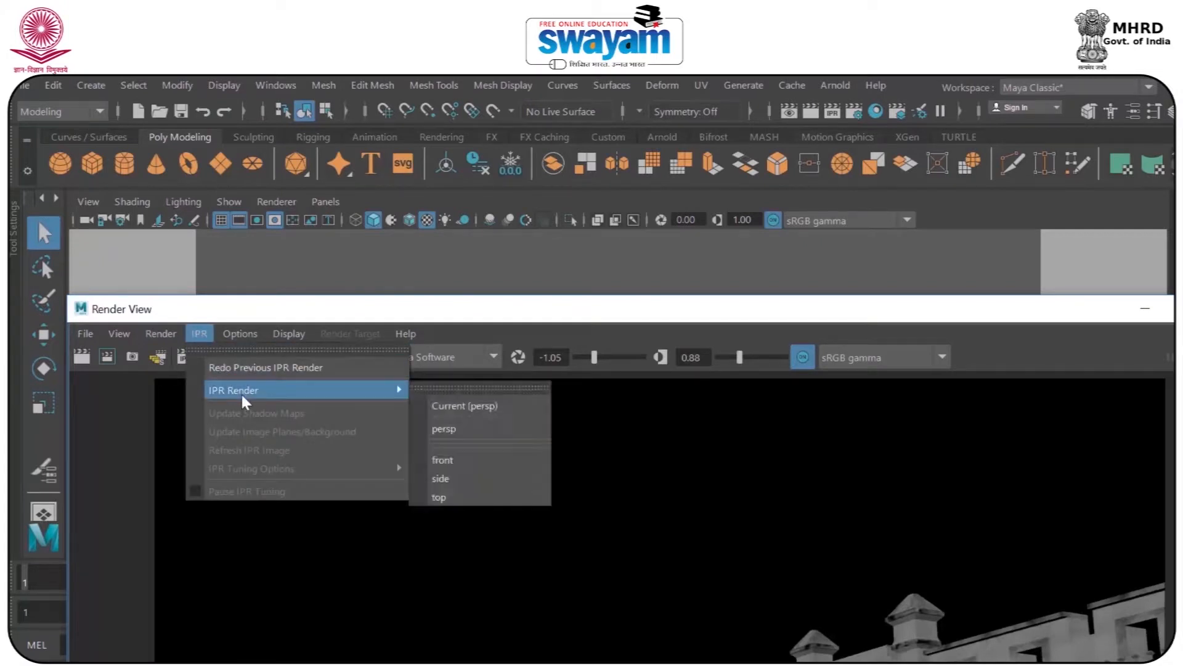
{"action": "left_click", "coordinate": [464, 408]}
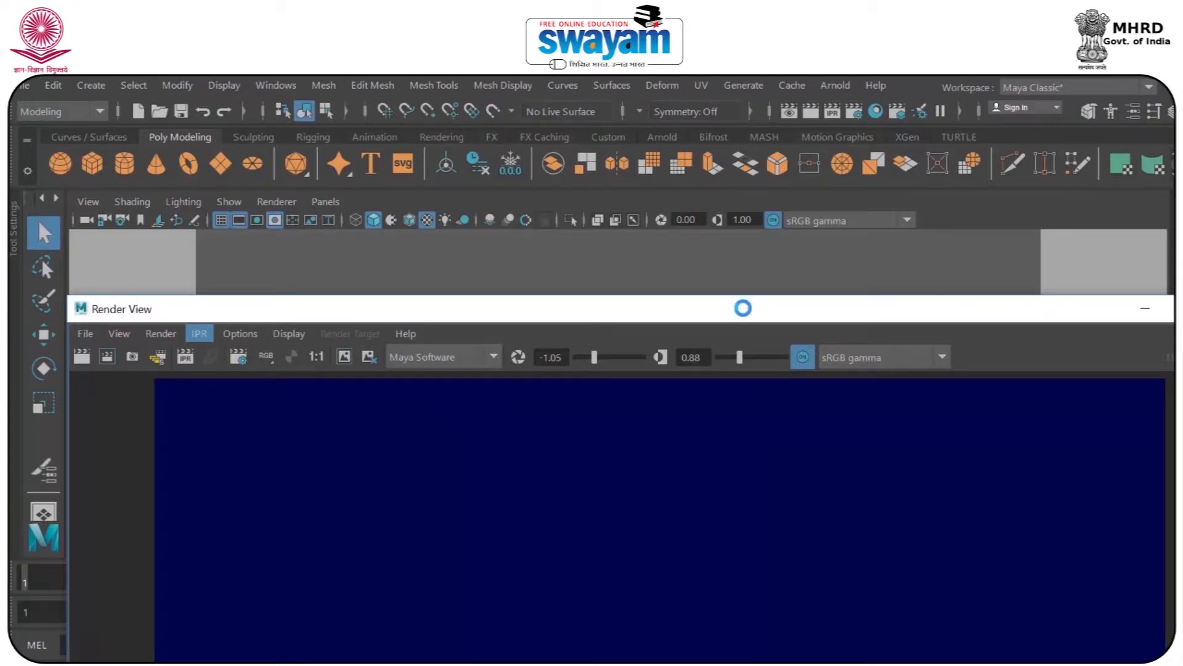
{"action": "left_click_drag", "start_coordinate": [743, 308], "coordinate": [632, 122]}
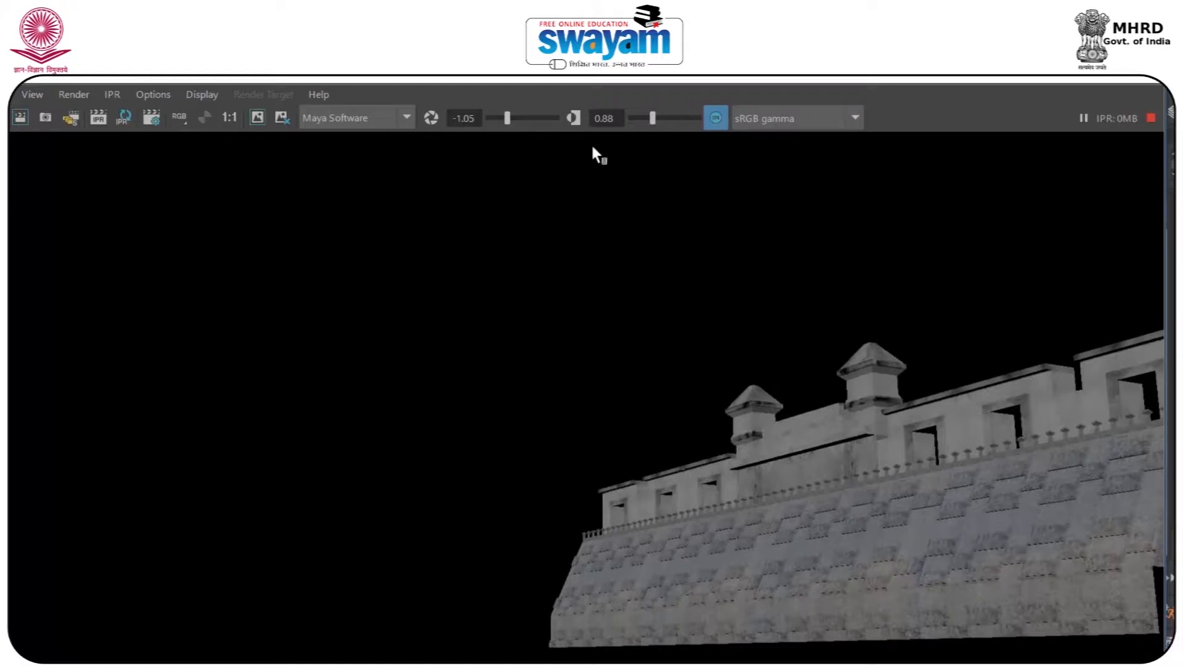
- View the render's blue, green, red and alpha channels in turn, and return the display to all channels
{"action": "double_click", "coordinate": [463, 118]}
{"action": "left_click", "coordinate": [619, 118]}
{"action": "left_click", "coordinate": [207, 94]}
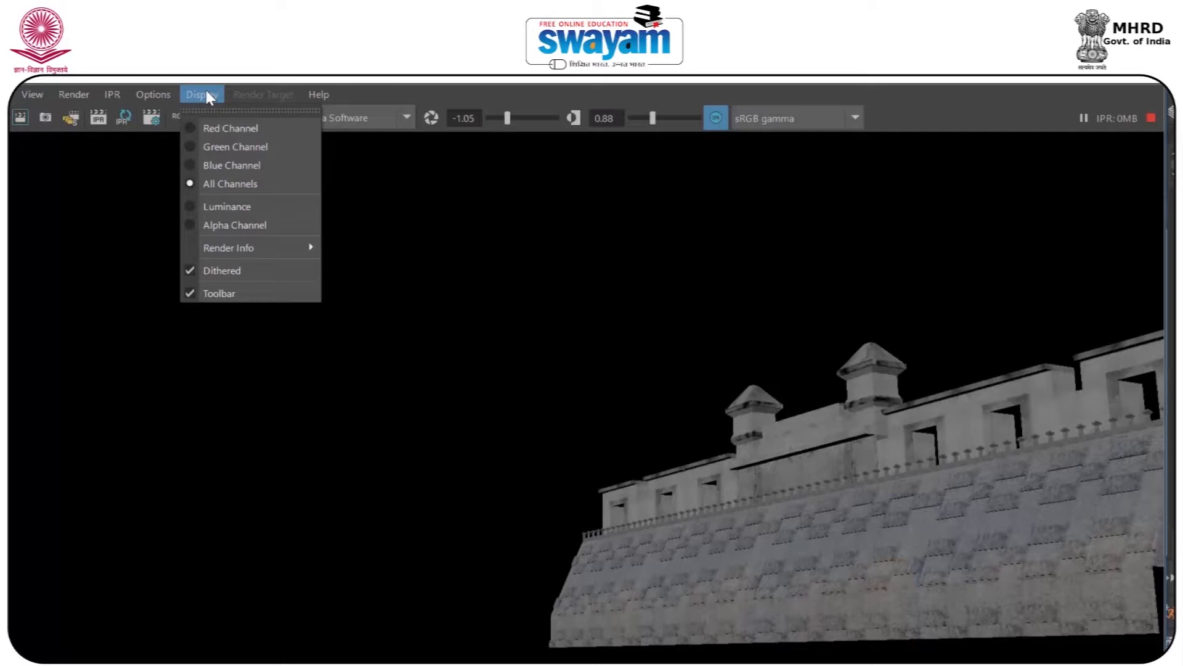
{"action": "left_click", "coordinate": [251, 164]}
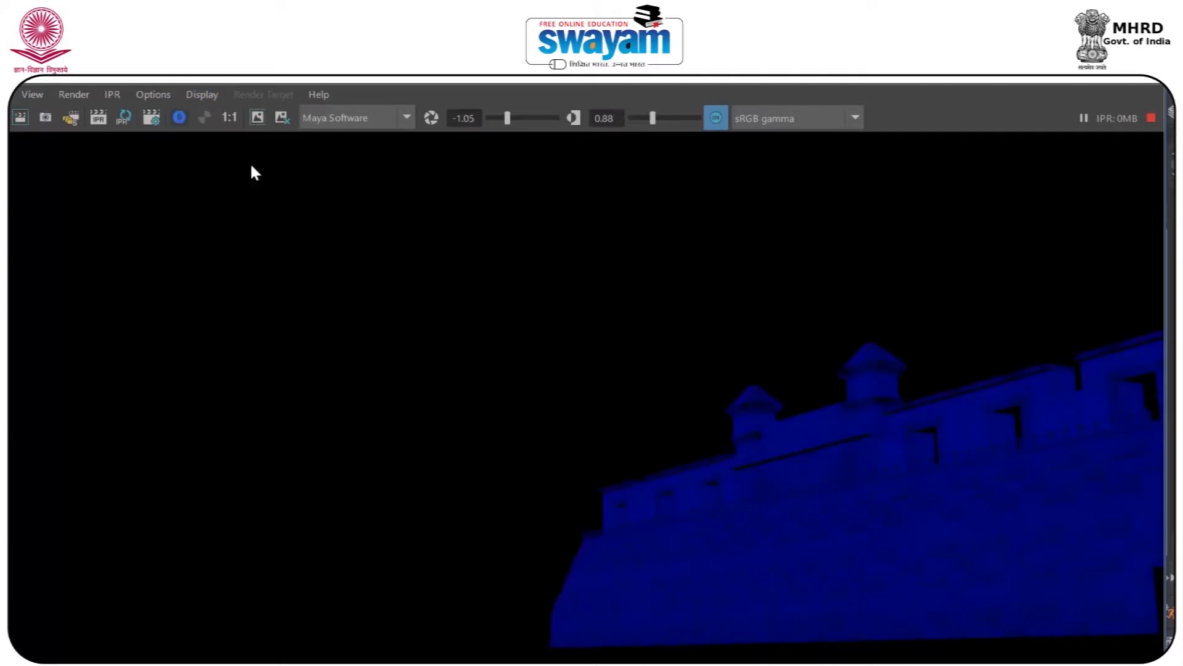
{"action": "left_click", "coordinate": [202, 95]}
{"action": "left_click", "coordinate": [223, 146]}
{"action": "left_click", "coordinate": [210, 95]}
{"action": "left_click", "coordinate": [220, 127]}
{"action": "left_click", "coordinate": [209, 96]}
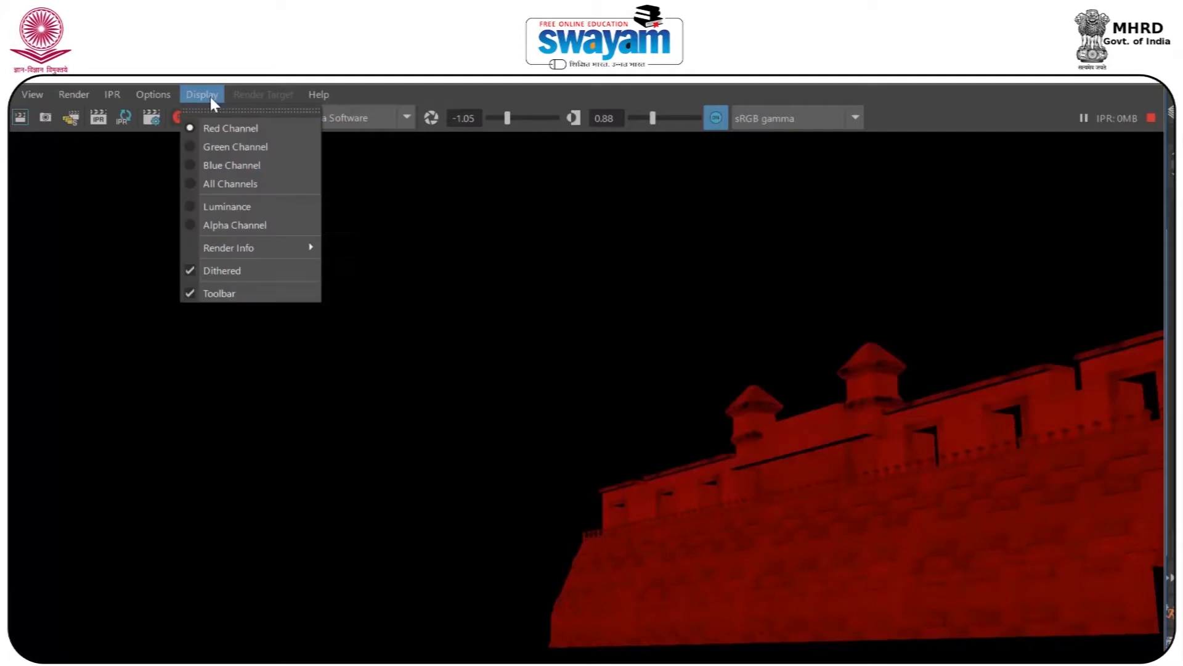
{"action": "left_click", "coordinate": [244, 228]}
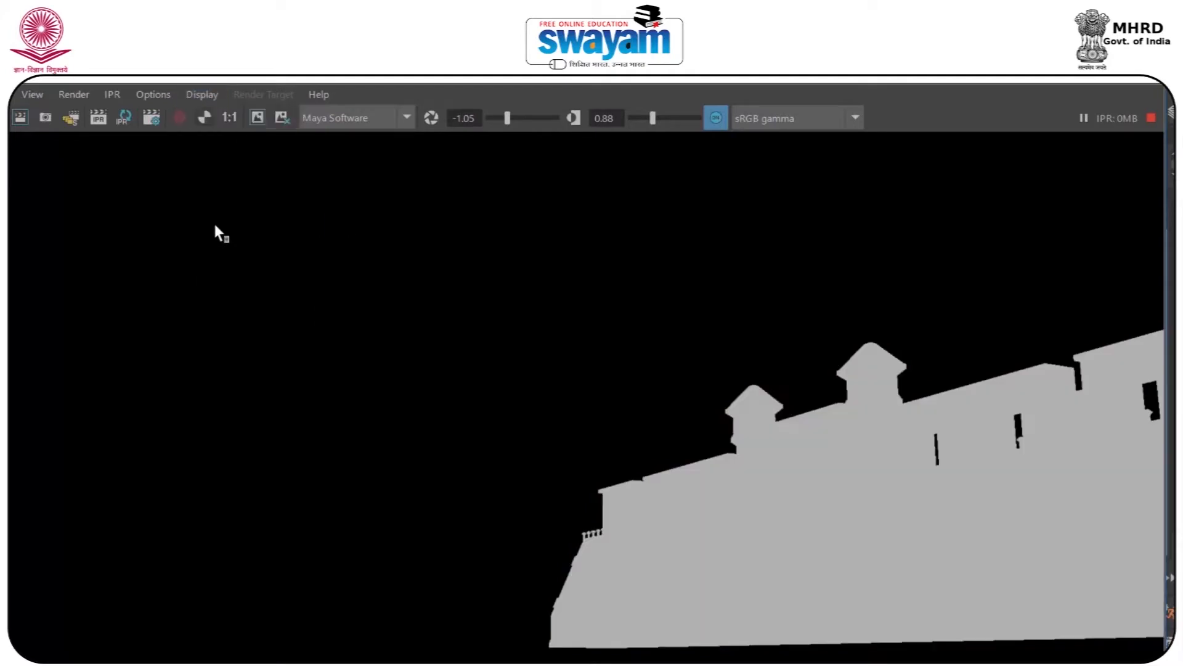
{"action": "left_click", "coordinate": [197, 98]}
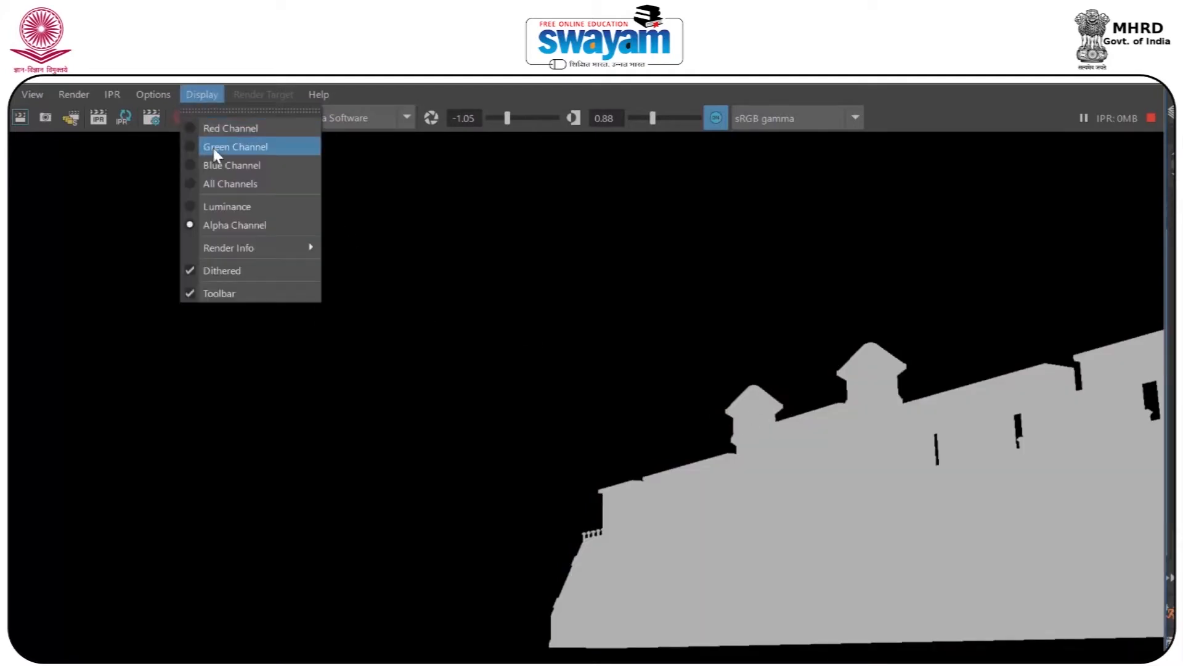
{"action": "left_click", "coordinate": [222, 184]}
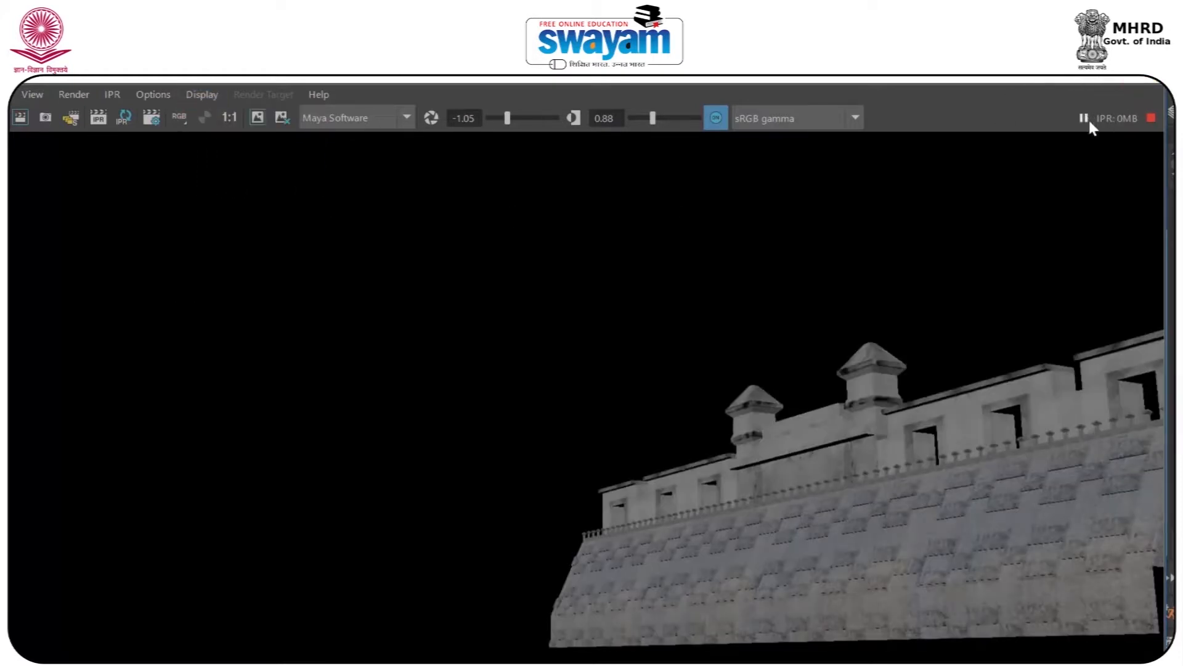
- Close the Render View and open the Maya Software render settings to review the edge anti-aliasing quality options
{"action": "left_click", "coordinate": [1152, 81]}
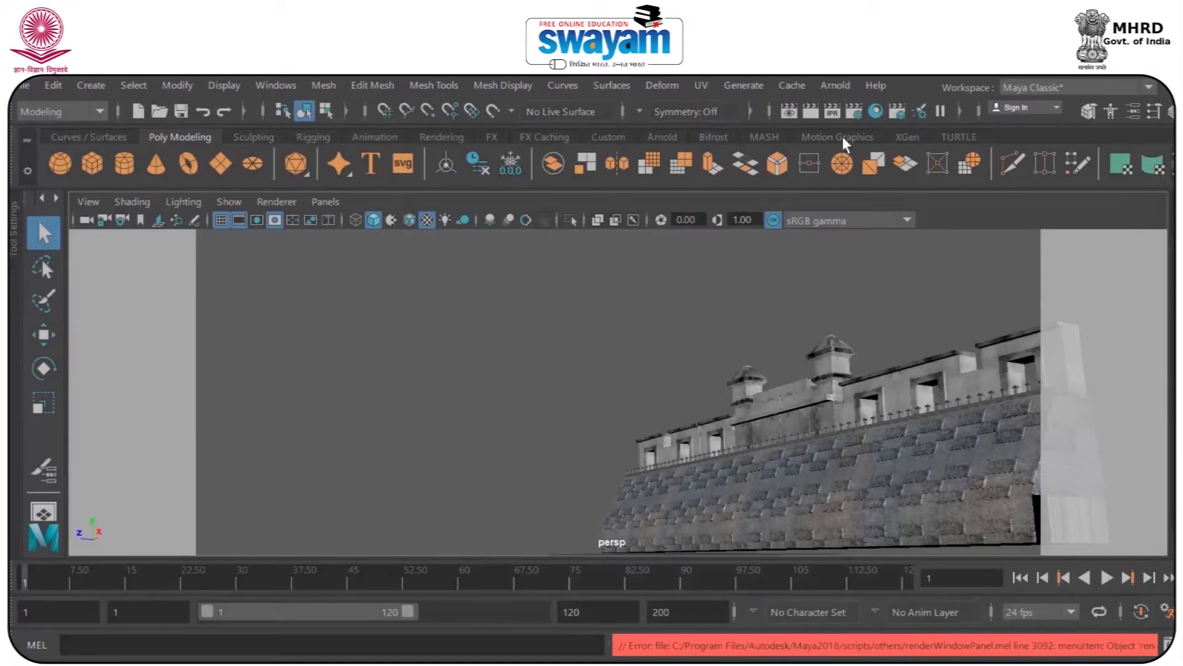
{"action": "left_click", "coordinate": [855, 112]}
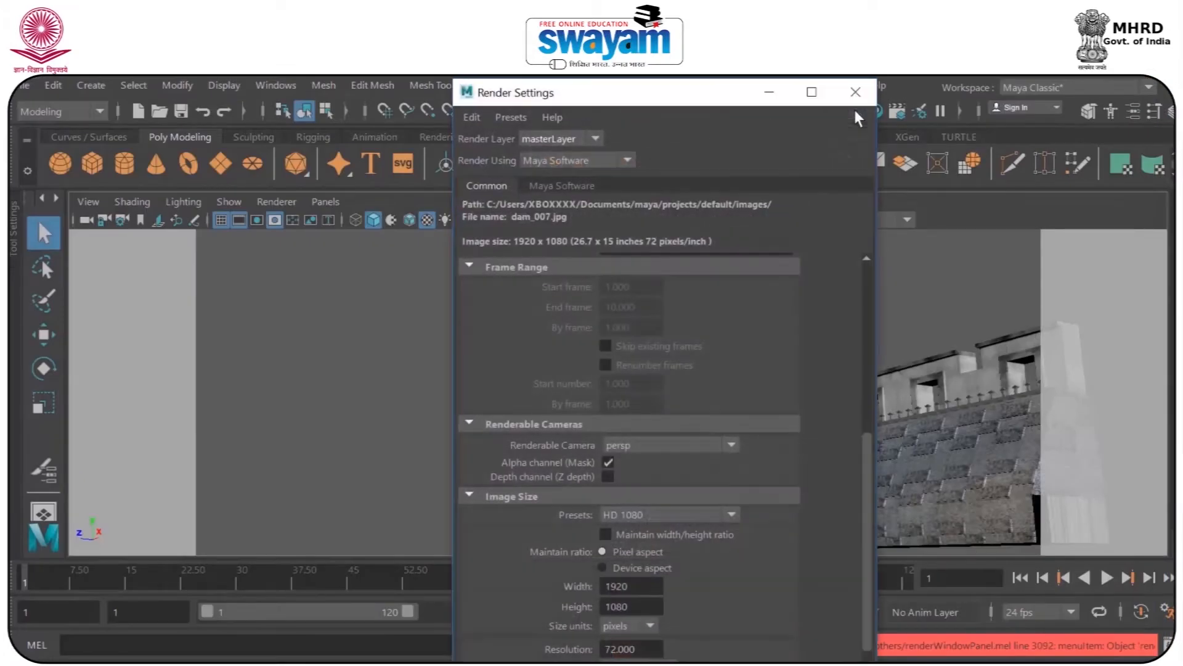
{"action": "left_click", "coordinate": [543, 185]}
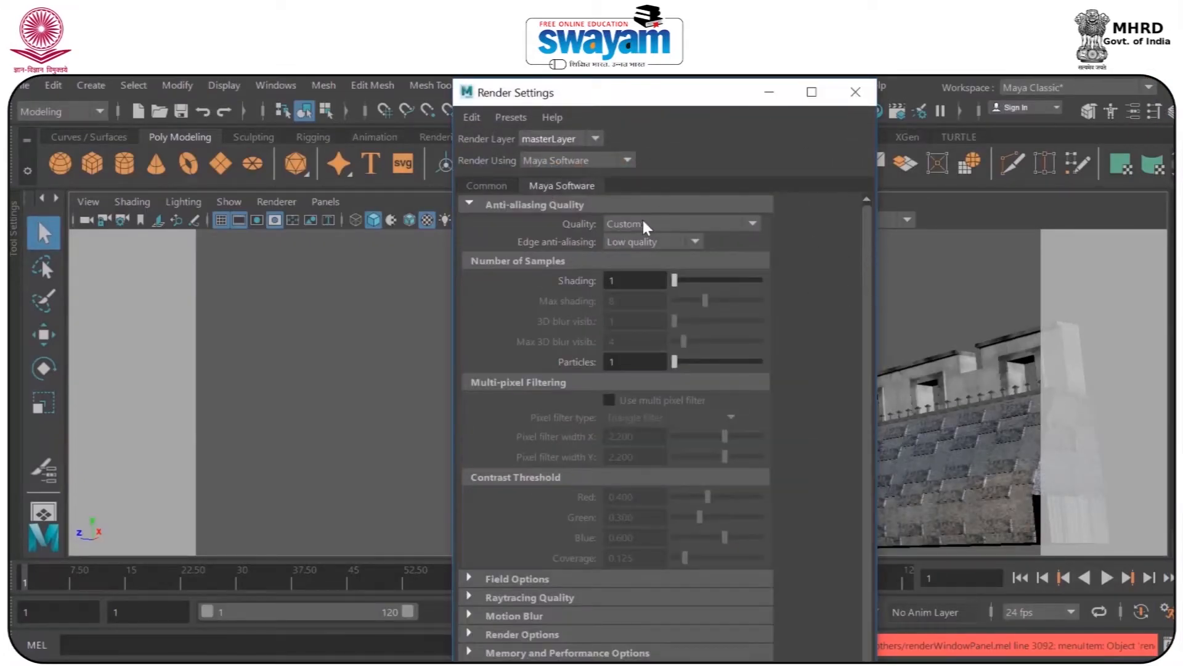
{"action": "left_click", "coordinate": [641, 241]}
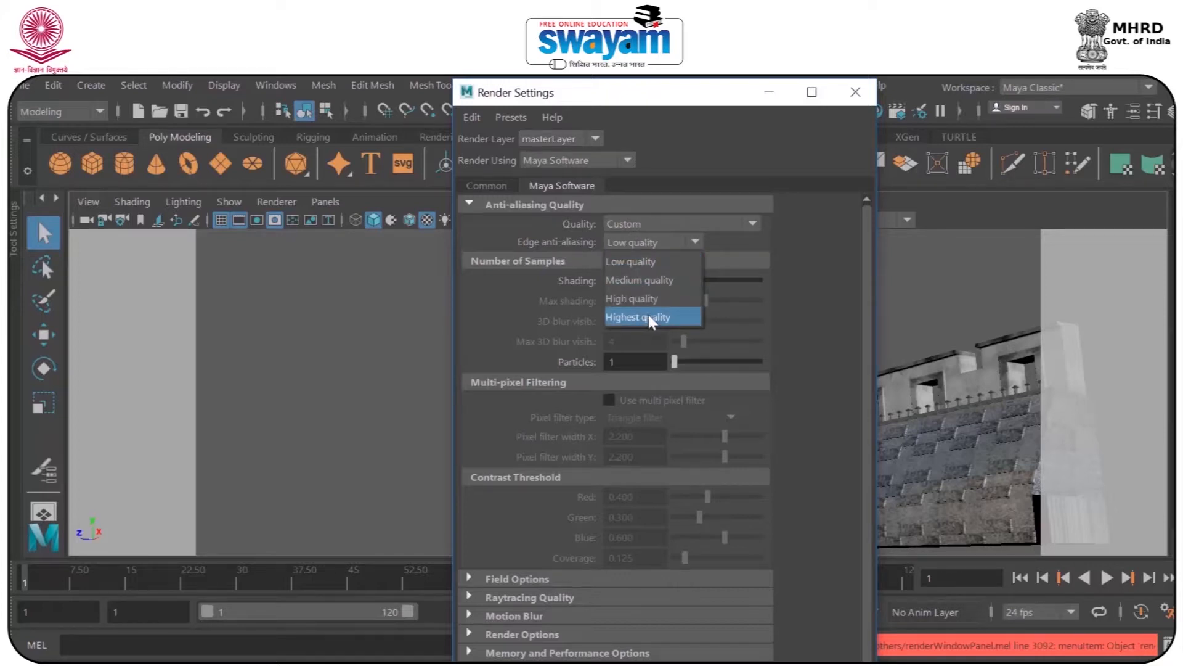
{"action": "left_click", "coordinate": [812, 273]}
- Maximize the render settings and expand the Raytracing Quality section after looking at Motion Blur
{"action": "left_click", "coordinate": [812, 92]}
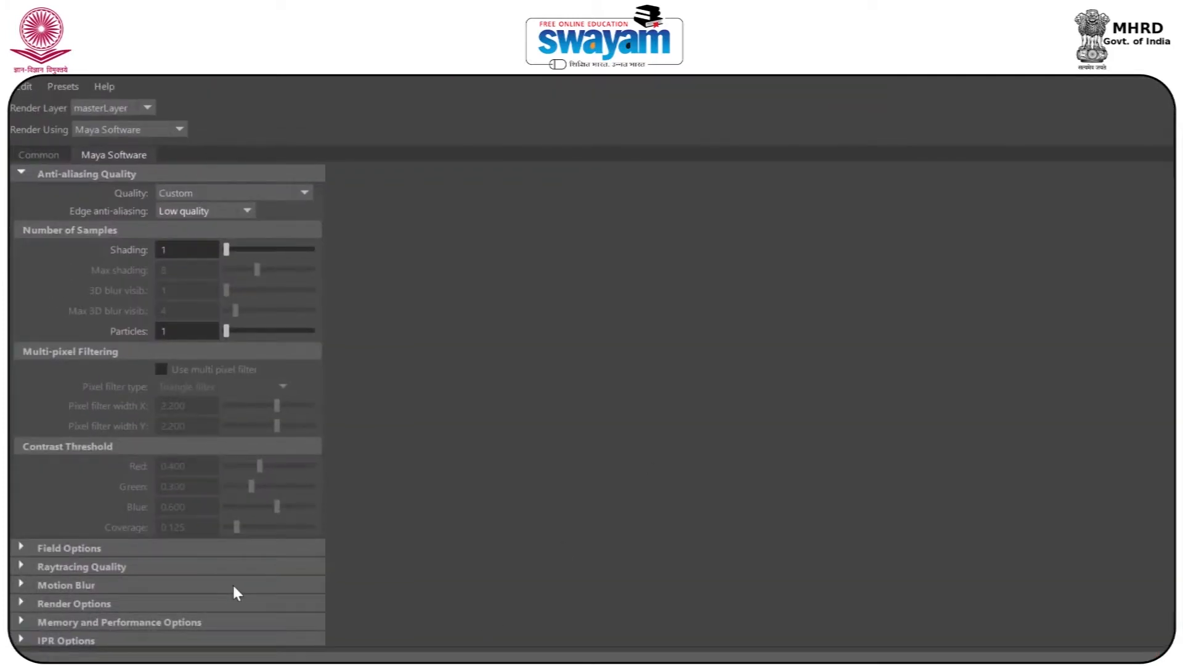
{"action": "left_click", "coordinate": [27, 583]}
{"action": "left_click", "coordinate": [77, 585]}
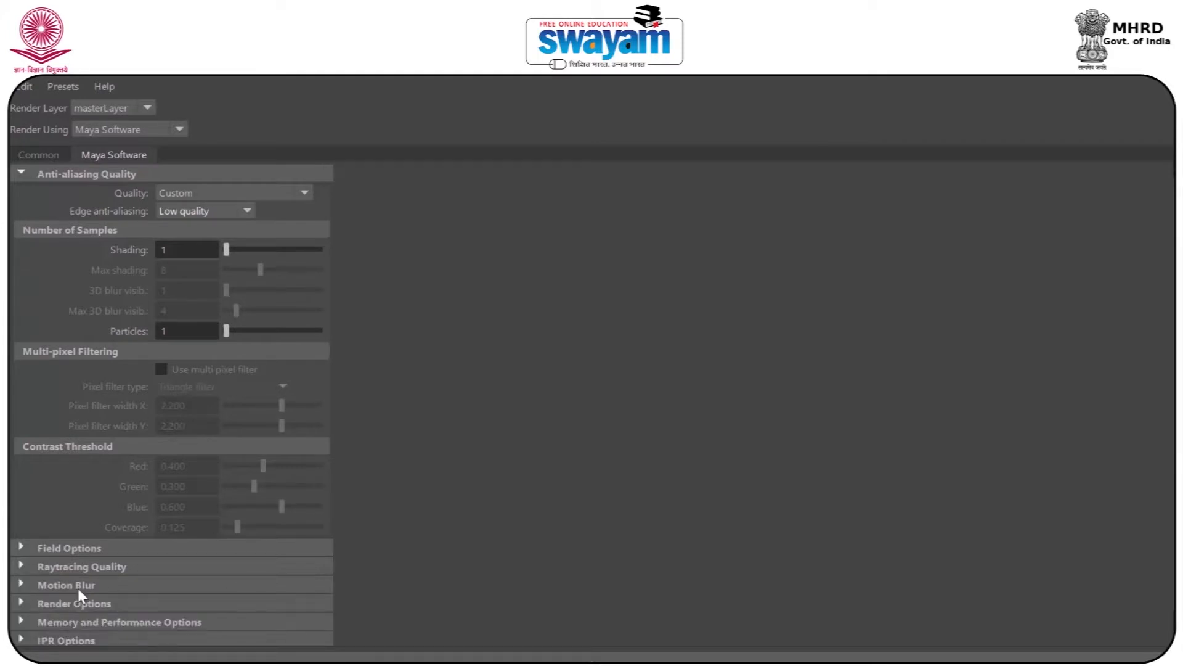
{"action": "left_click", "coordinate": [32, 563]}
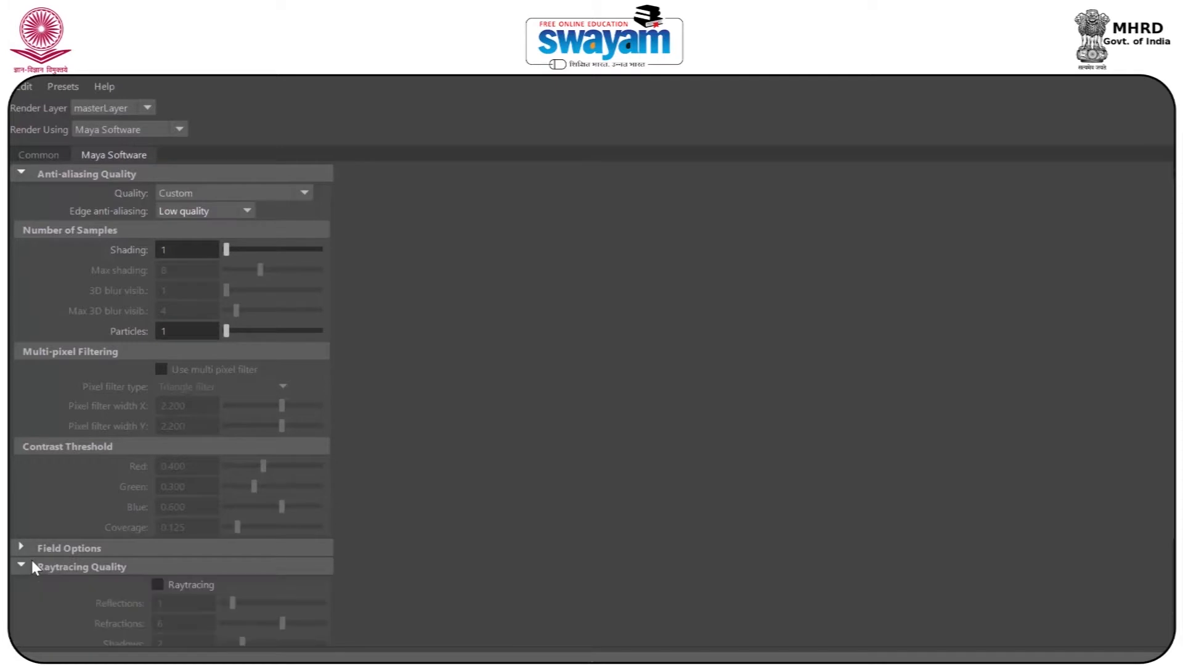
- Review the Raytracing Quality options and expand the IPR Options section in the Maya Software render settings
{"action": "scroll", "coordinate": [437, 483], "scroll_direction": "down", "scroll_amount": 4}
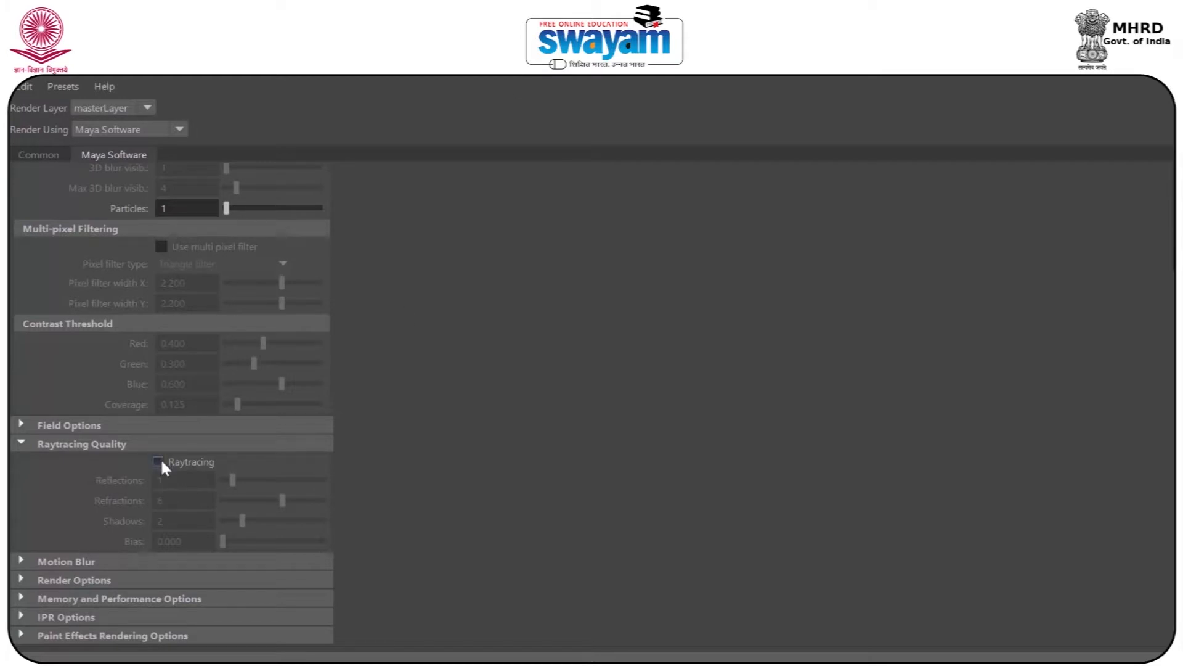
{"action": "left_click_drag", "start_coordinate": [386, 79], "coordinate": [525, 291]}
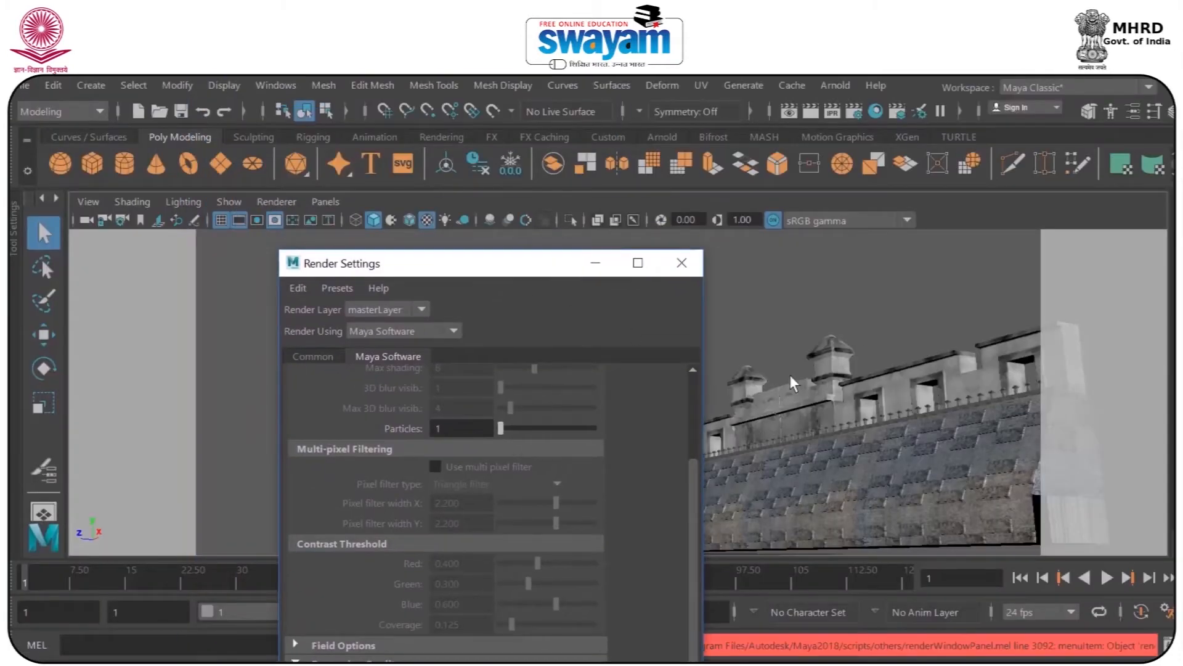
{"action": "left_click", "coordinate": [638, 262]}
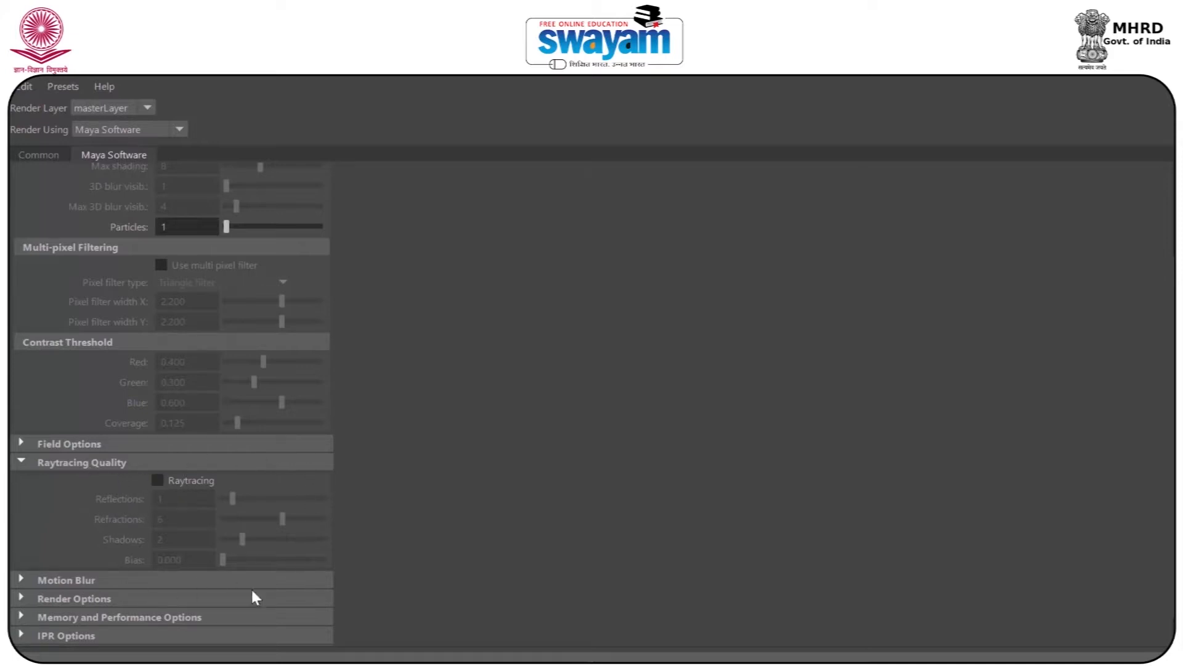
{"action": "left_click", "coordinate": [41, 636]}
{"action": "scroll", "coordinate": [397, 441], "scroll_direction": "down", "scroll_amount": 2}
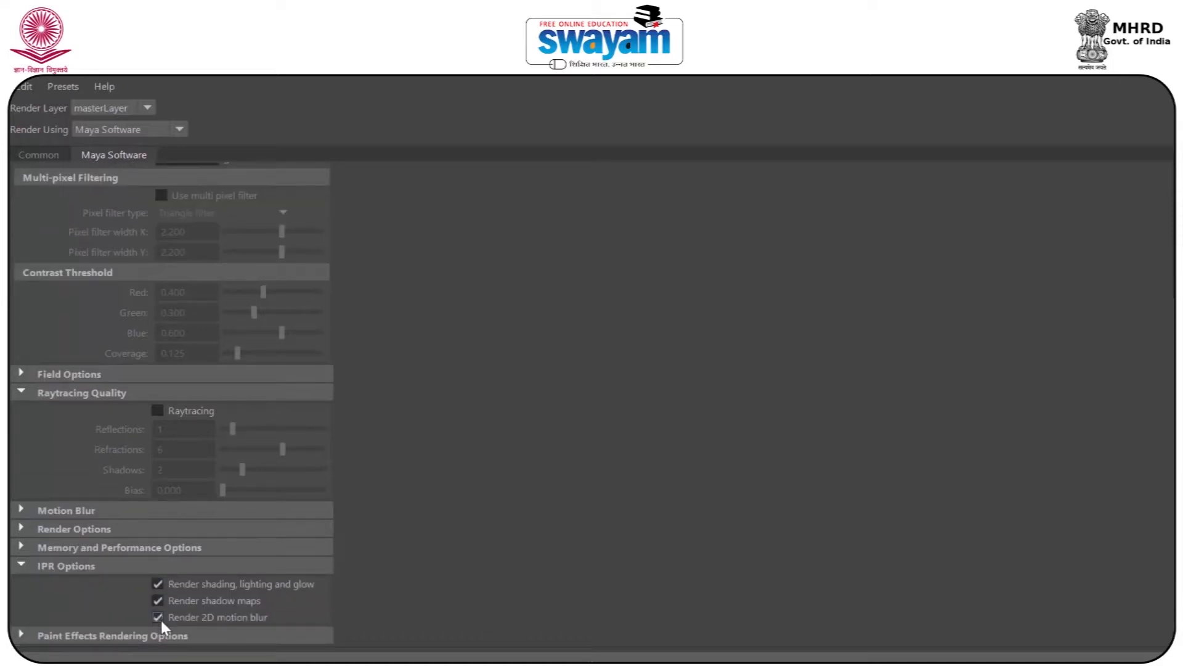
- Move the render settings aside, render the current frame, look at the Render View's IPR commands, and close the Render View
{"action": "left_click_drag", "start_coordinate": [370, 76], "coordinate": [663, 345]}
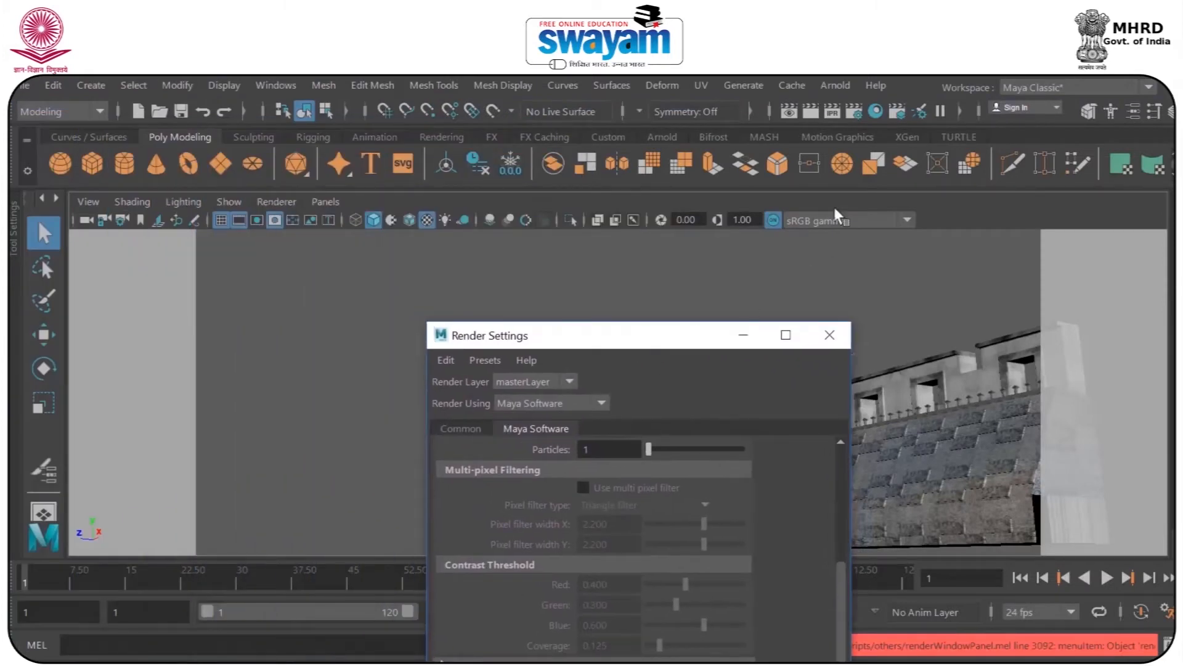
{"action": "left_click", "coordinate": [806, 112]}
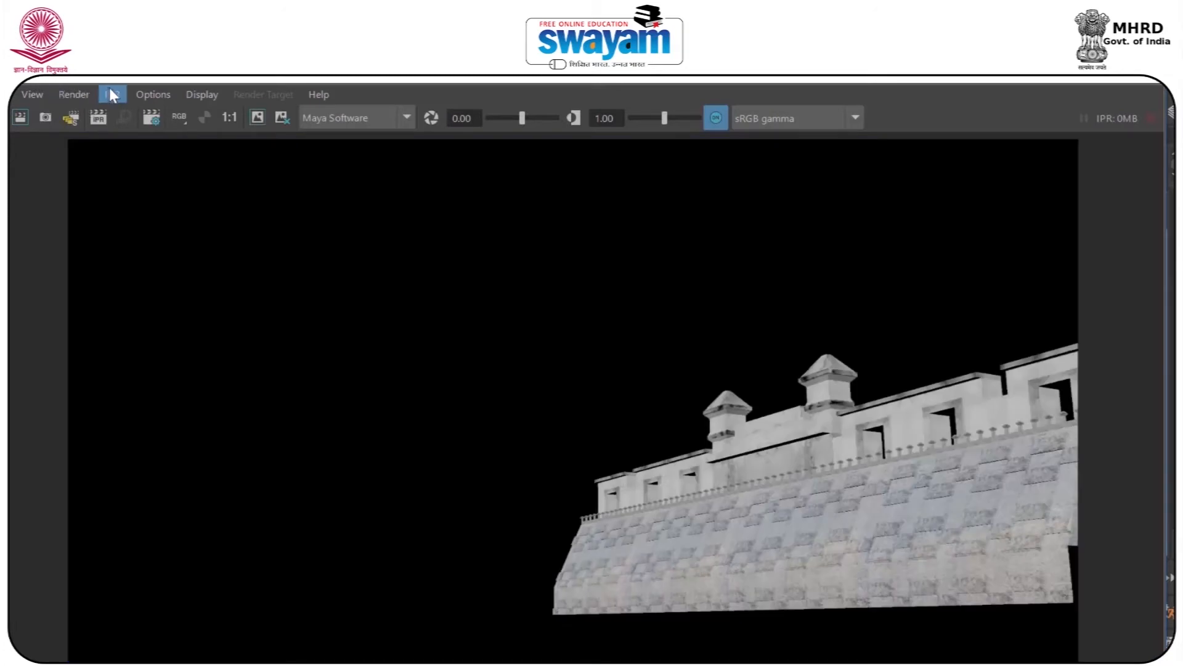
{"action": "left_click", "coordinate": [109, 92]}
{"action": "left_click", "coordinate": [108, 93]}
{"action": "left_click", "coordinate": [1141, 79]}
- Show the common render settings and look through the available image size presets, keeping HD 1080
{"action": "left_click_drag", "start_coordinate": [637, 339], "coordinate": [623, 117]}
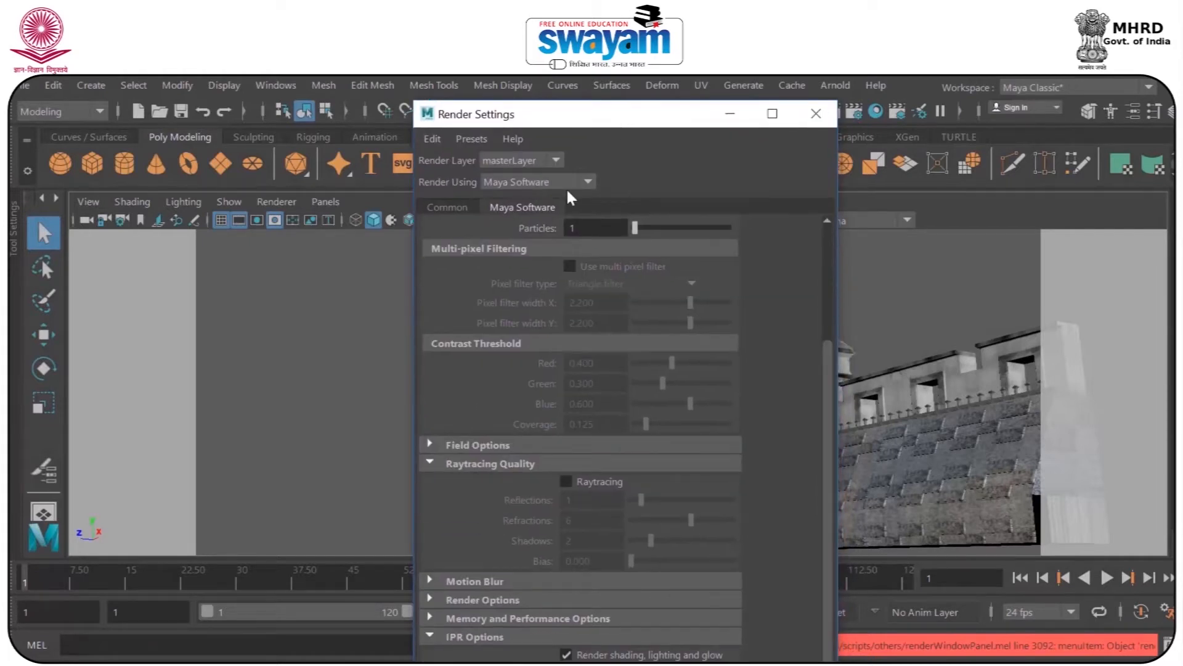
{"action": "left_click", "coordinate": [458, 207]}
{"action": "left_click_drag", "start_coordinate": [826, 456], "coordinate": [808, 259]}
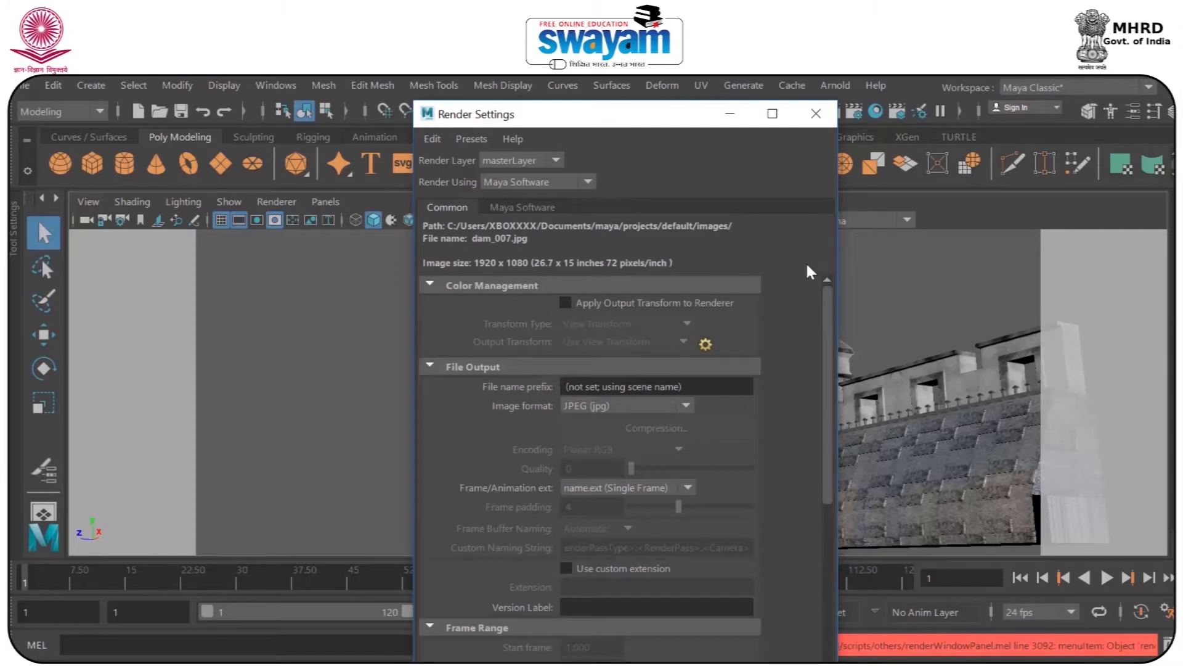
{"action": "scroll", "coordinate": [815, 324], "scroll_direction": "down", "scroll_amount": 10}
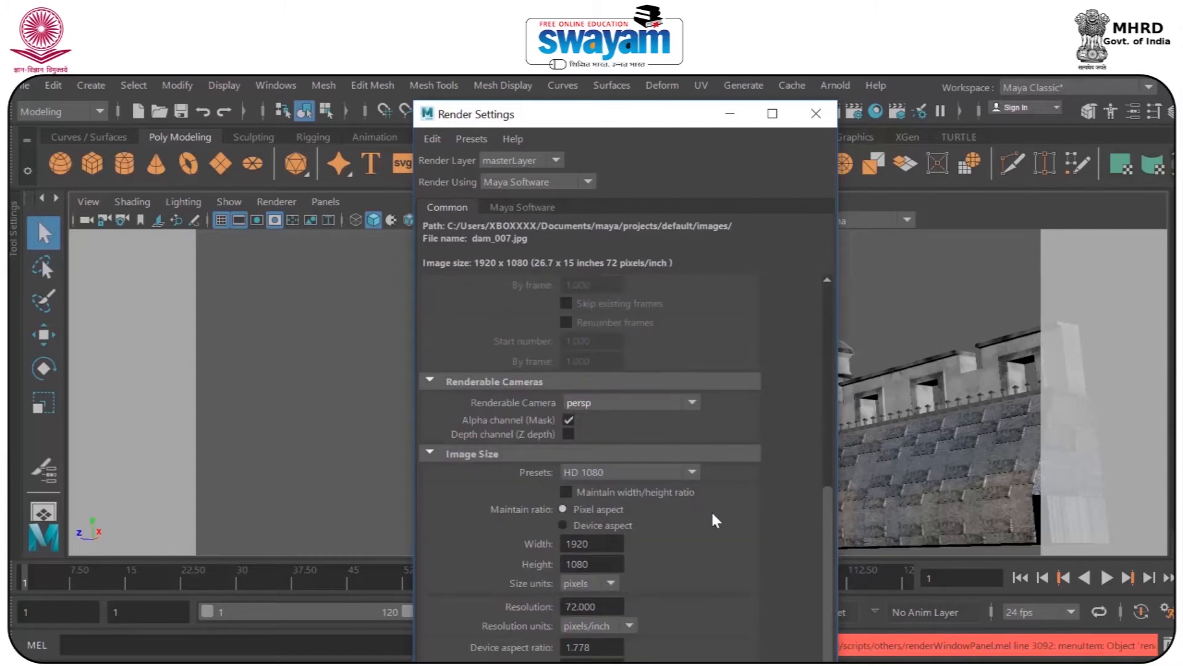
{"action": "left_click", "coordinate": [589, 471]}
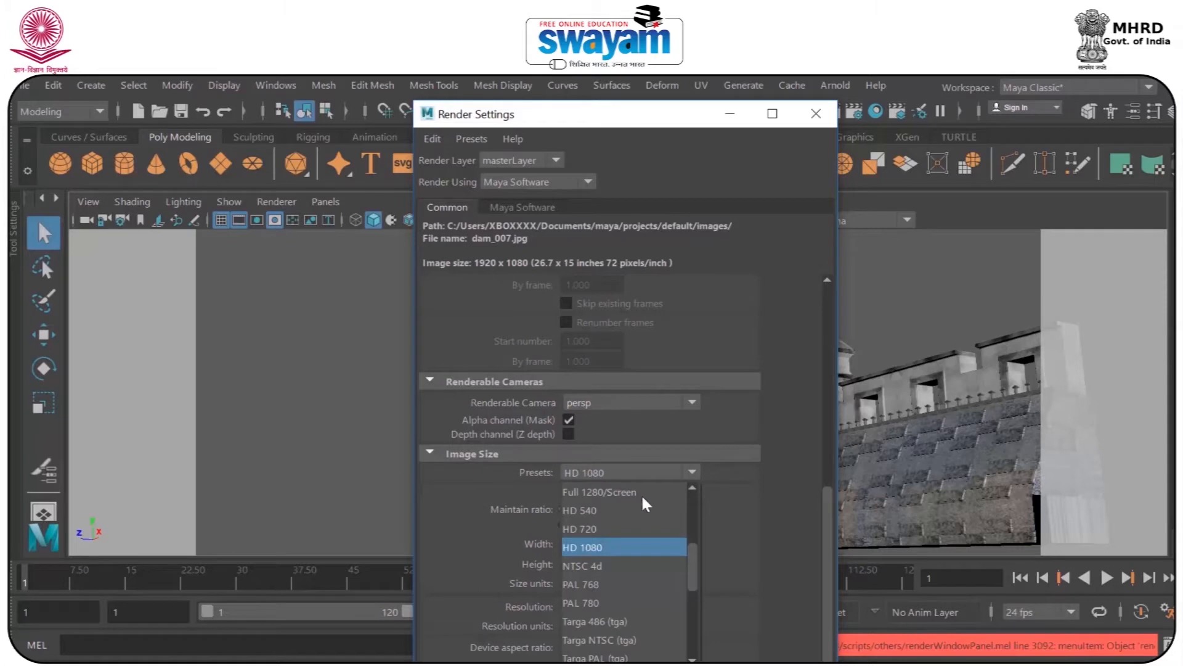
{"action": "left_click_drag", "start_coordinate": [690, 560], "coordinate": [691, 493]}
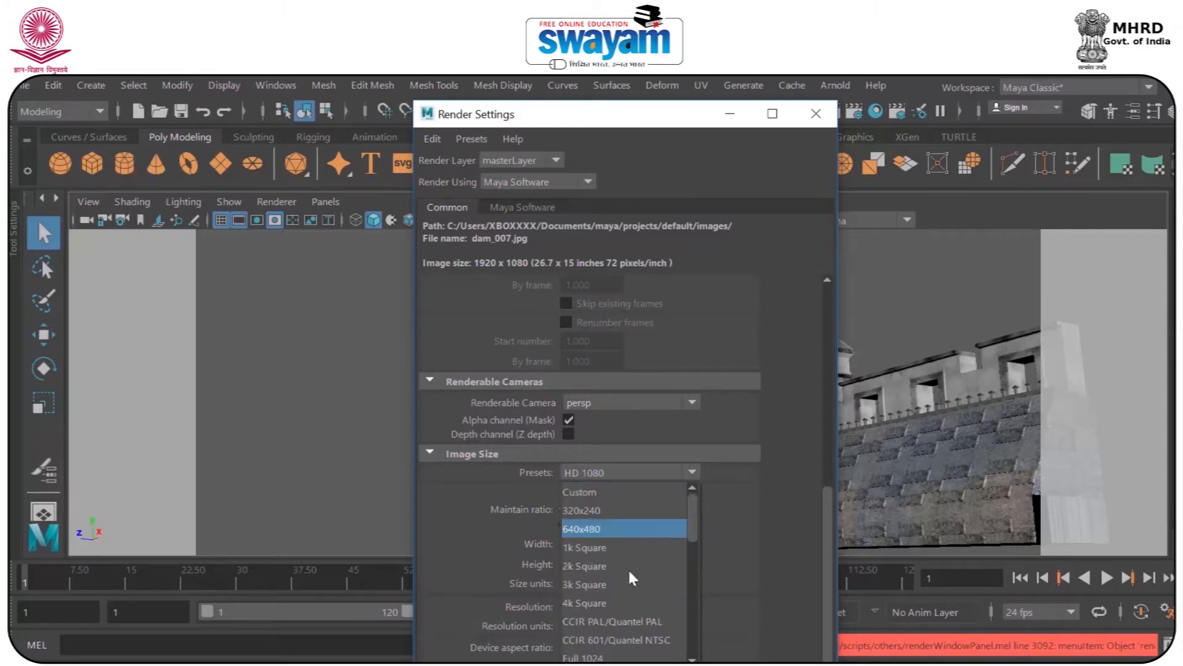
{"action": "left_click", "coordinate": [724, 543]}
- Maximize the render settings and review the resolution and its units, keeping pixels/inch, and the image size summary
{"action": "left_click", "coordinate": [604, 606]}
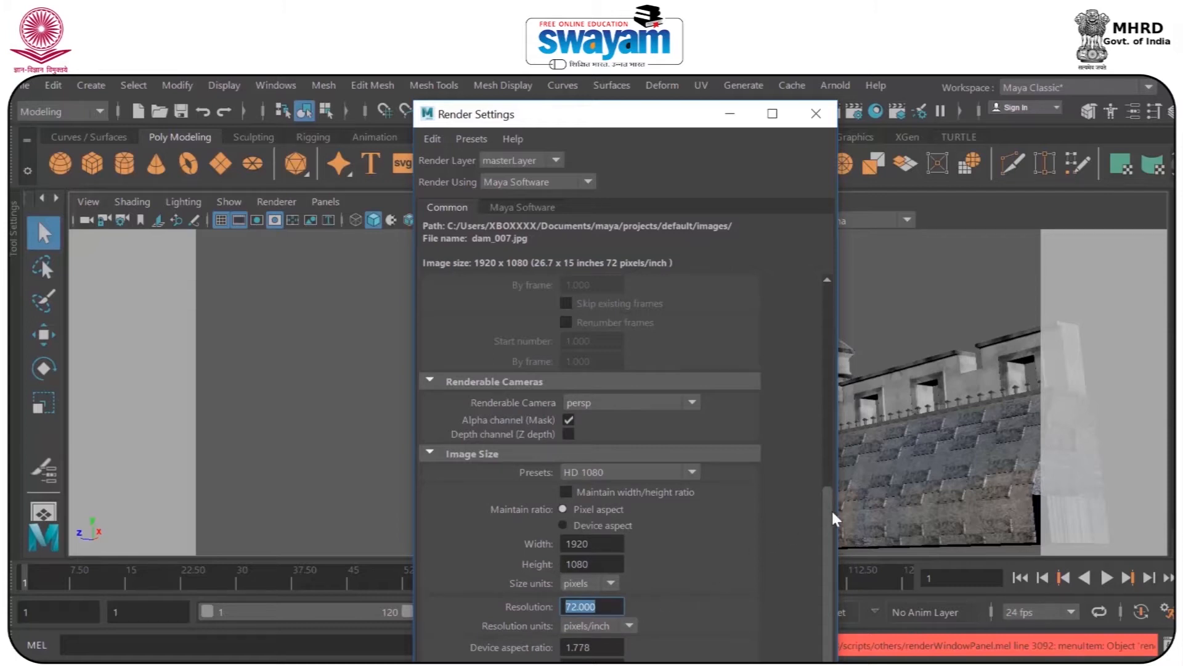
{"action": "left_click", "coordinate": [772, 114]}
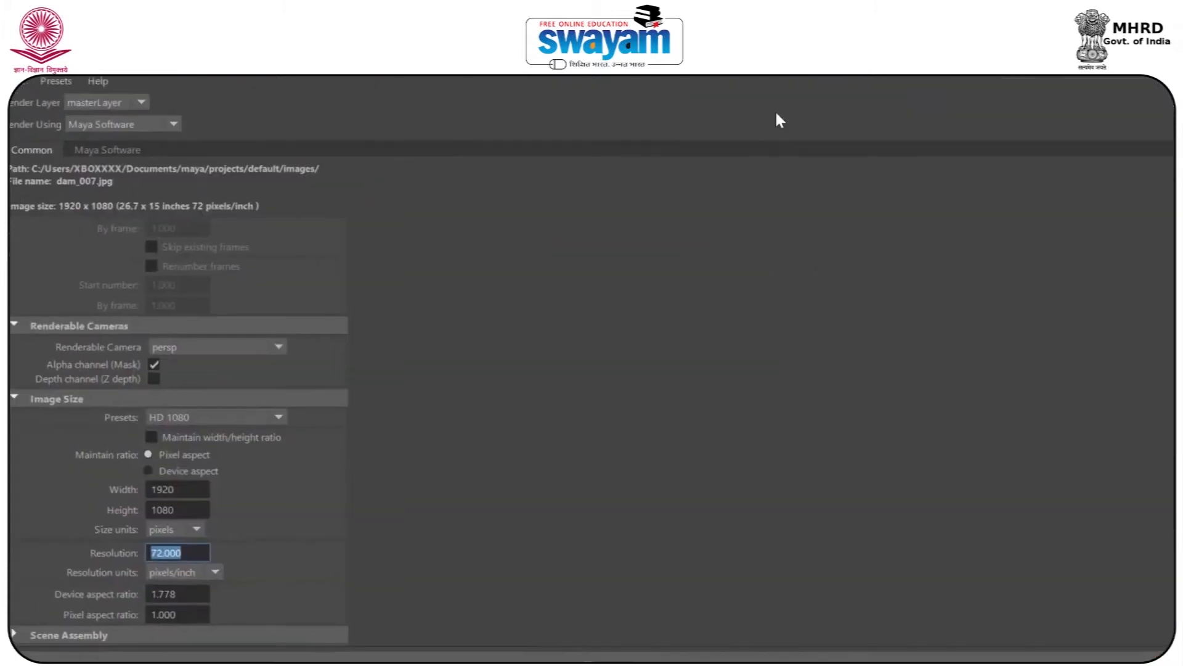
{"action": "left_click", "coordinate": [177, 577]}
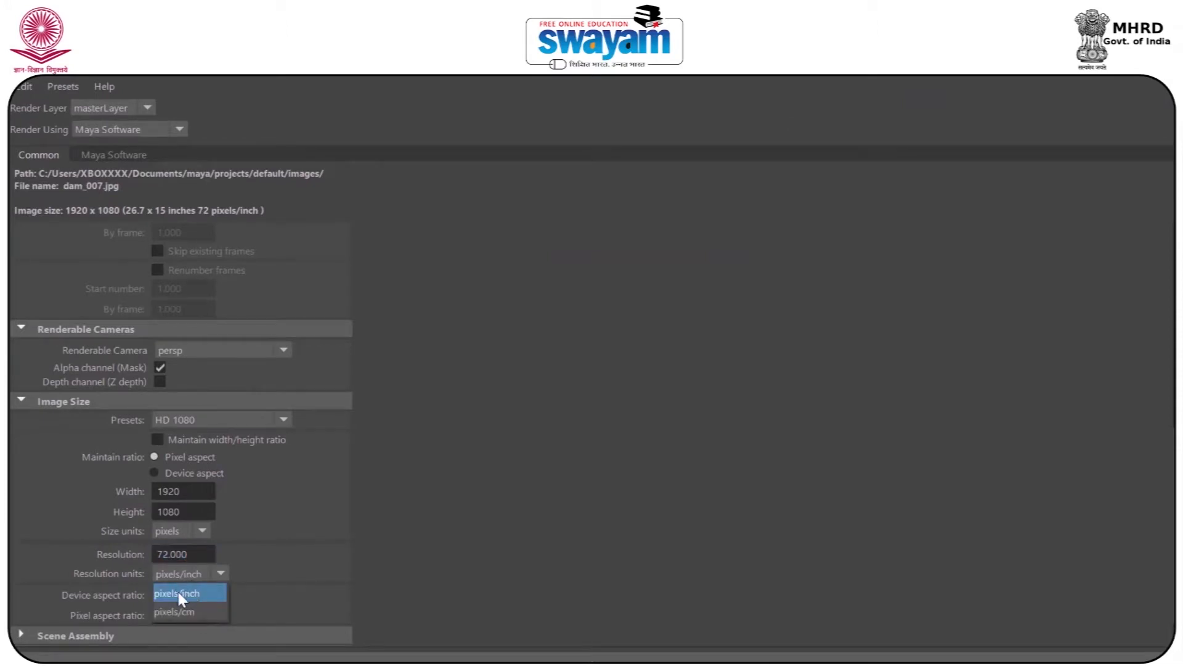
{"action": "left_click", "coordinate": [176, 593]}
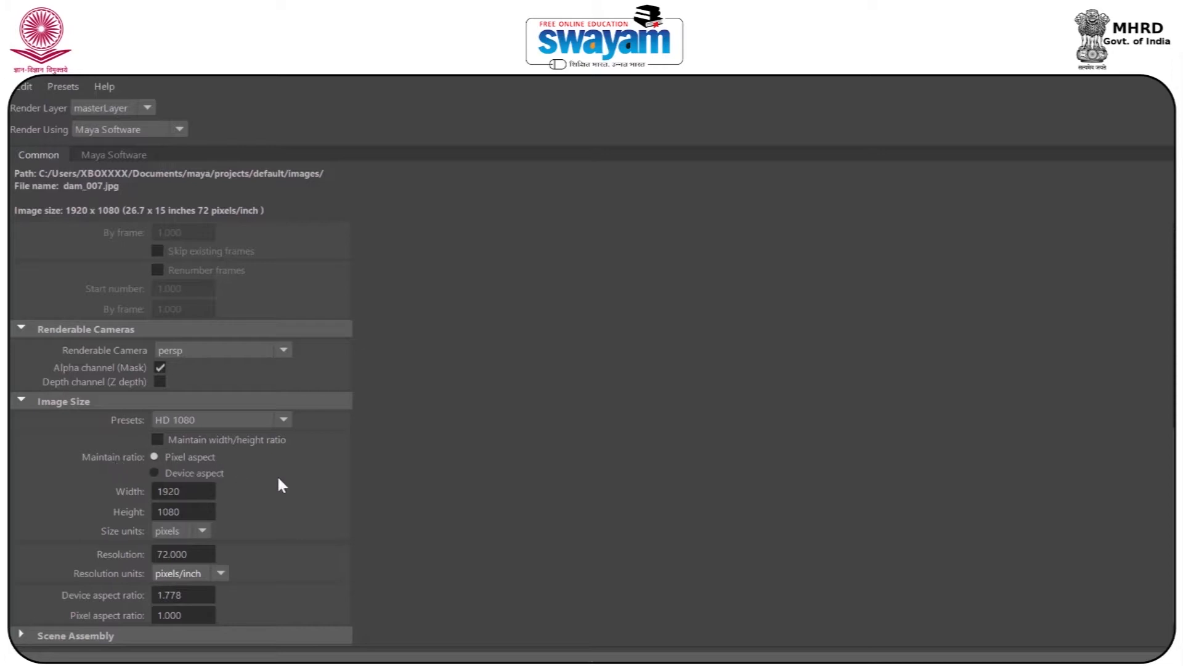
{"action": "scroll", "coordinate": [362, 364], "scroll_direction": "up", "scroll_amount": 10}
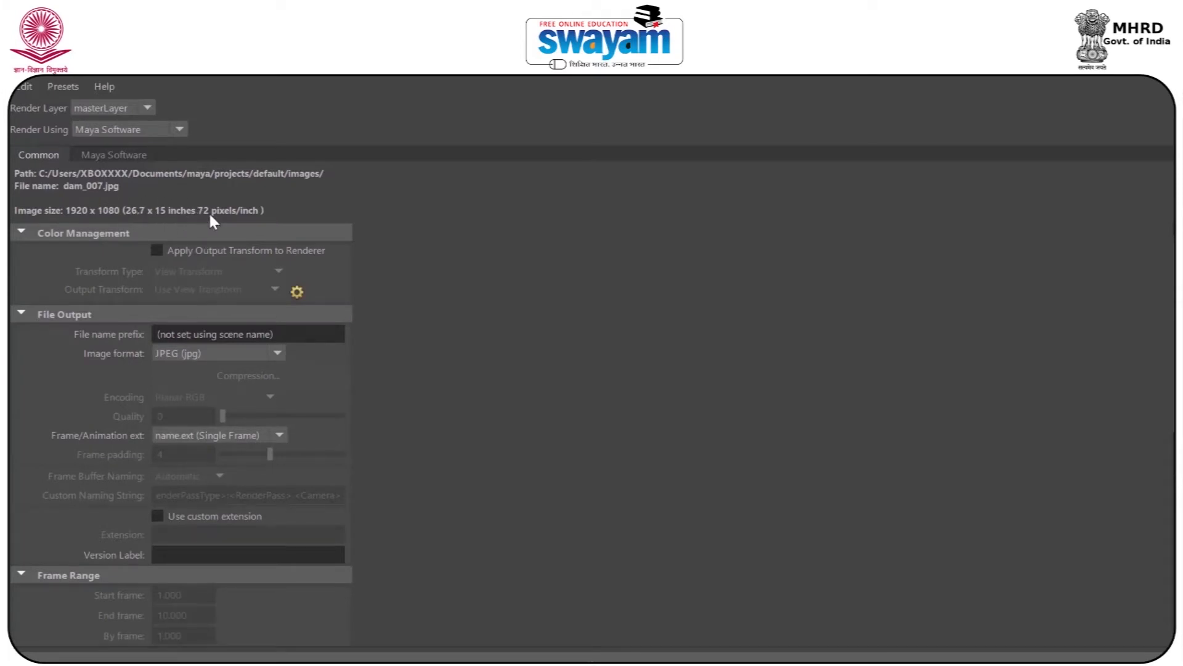
- Switch the renderer to Arnold Renderer to view its settings, and set it back to Maya Software
{"action": "left_click", "coordinate": [107, 132]}
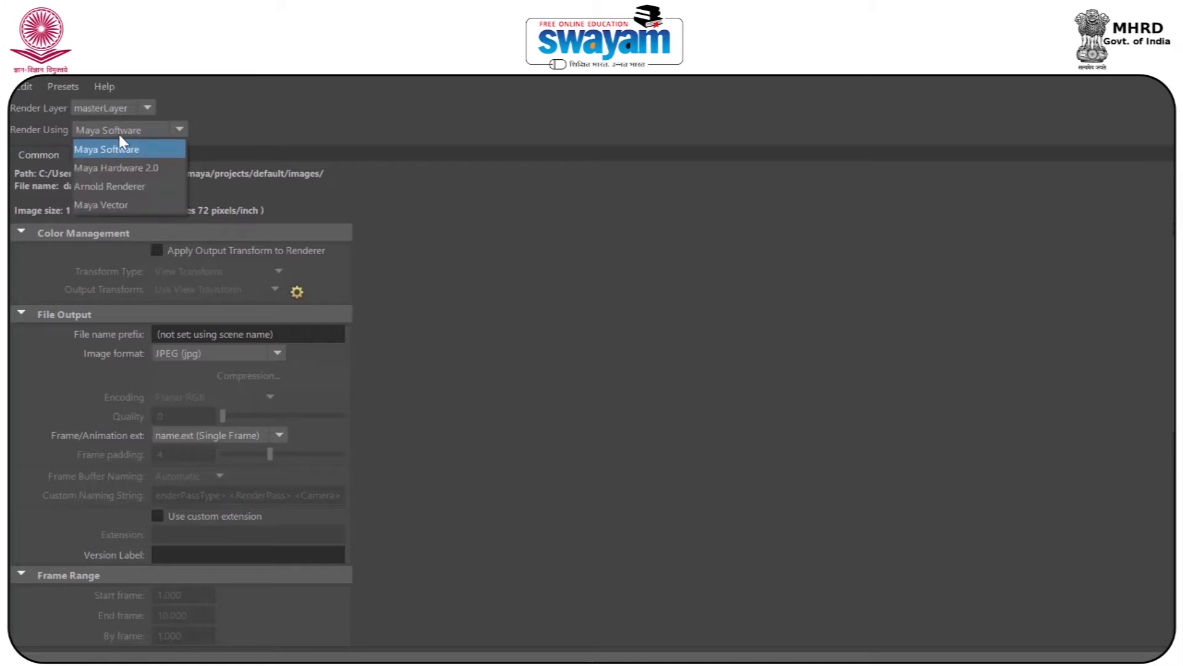
{"action": "left_click", "coordinate": [136, 187]}
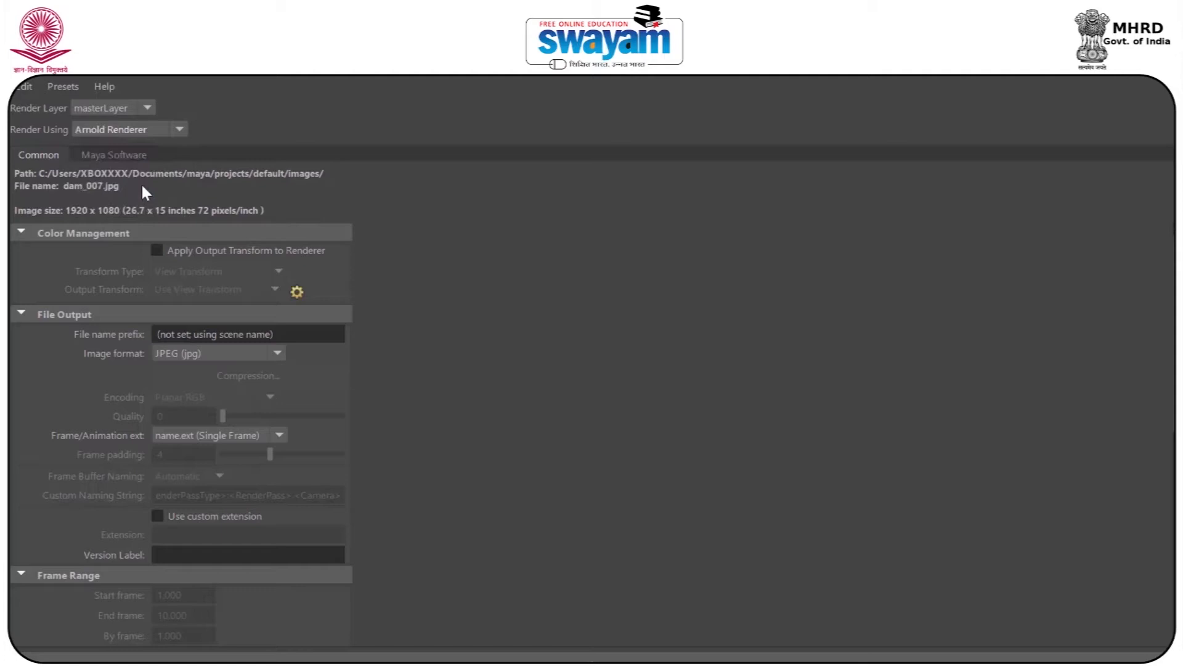
{"action": "left_click", "coordinate": [139, 127]}
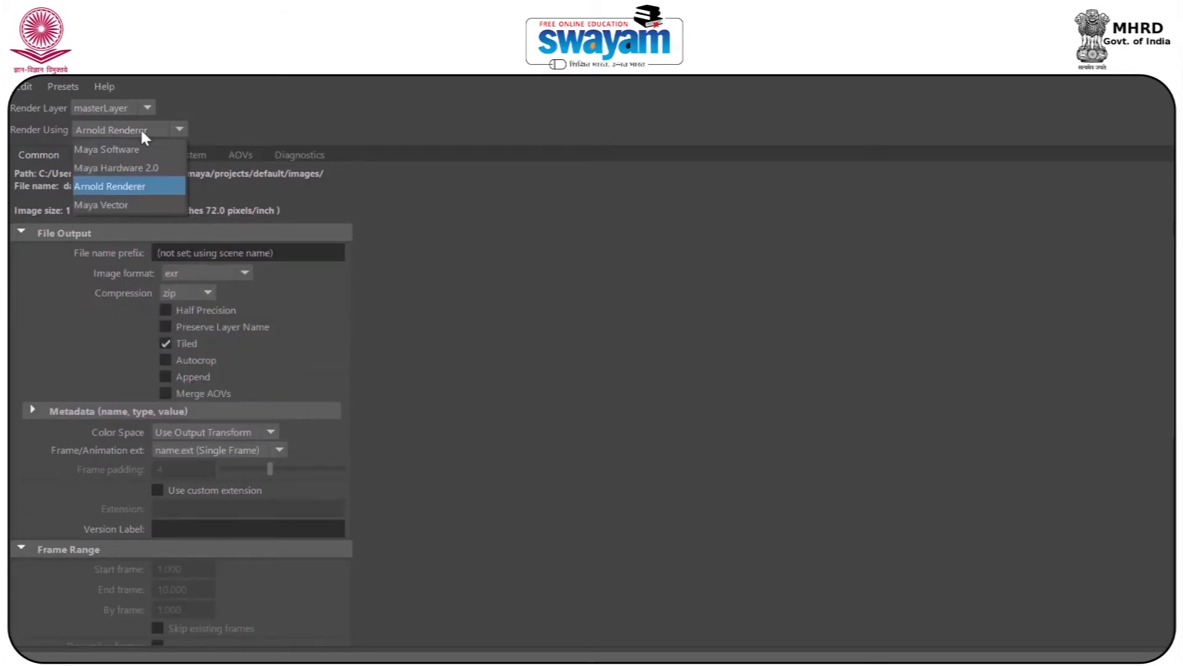
{"action": "left_click", "coordinate": [268, 131]}
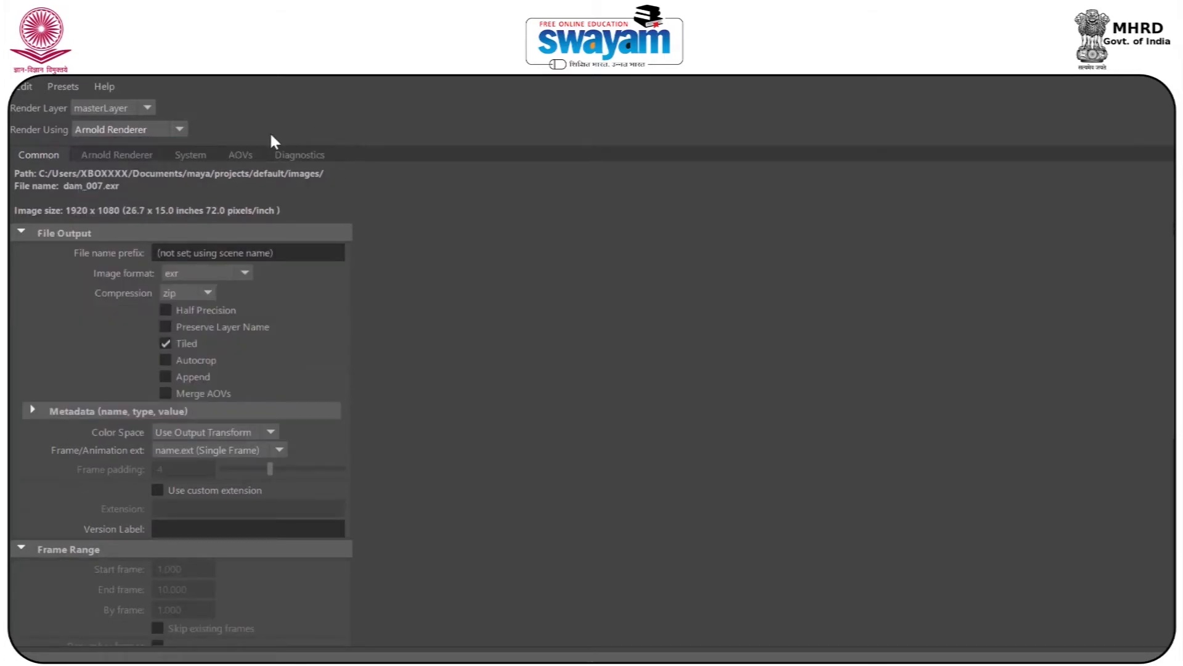
{"action": "left_click", "coordinate": [117, 129]}
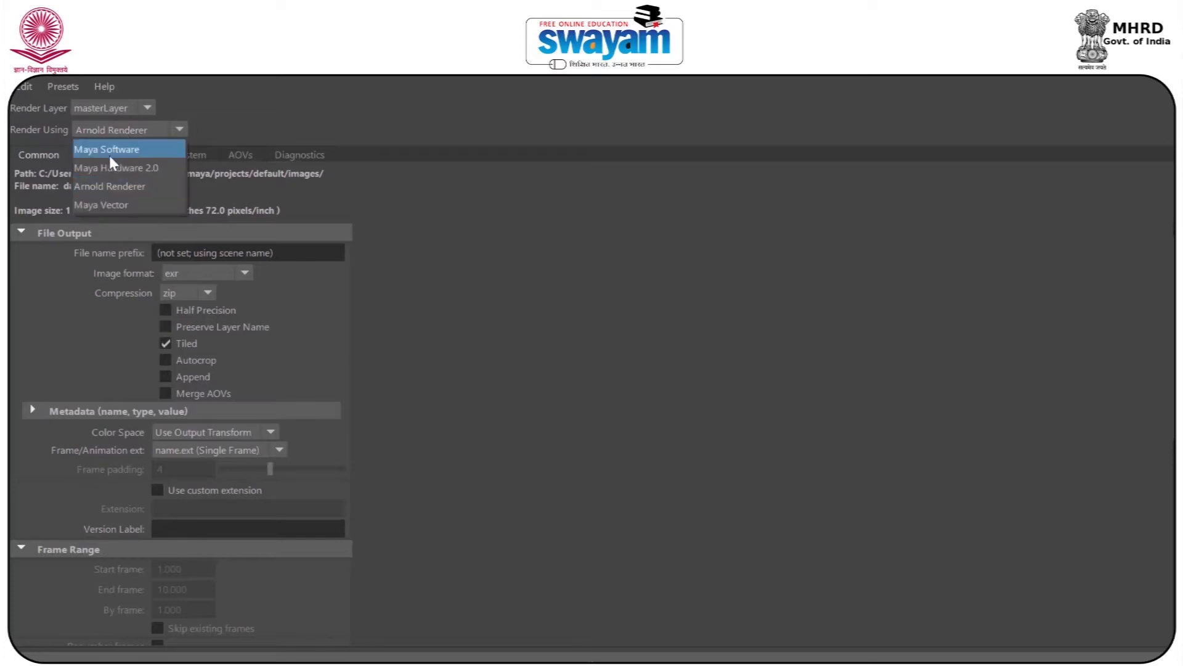
{"action": "left_click", "coordinate": [109, 153]}
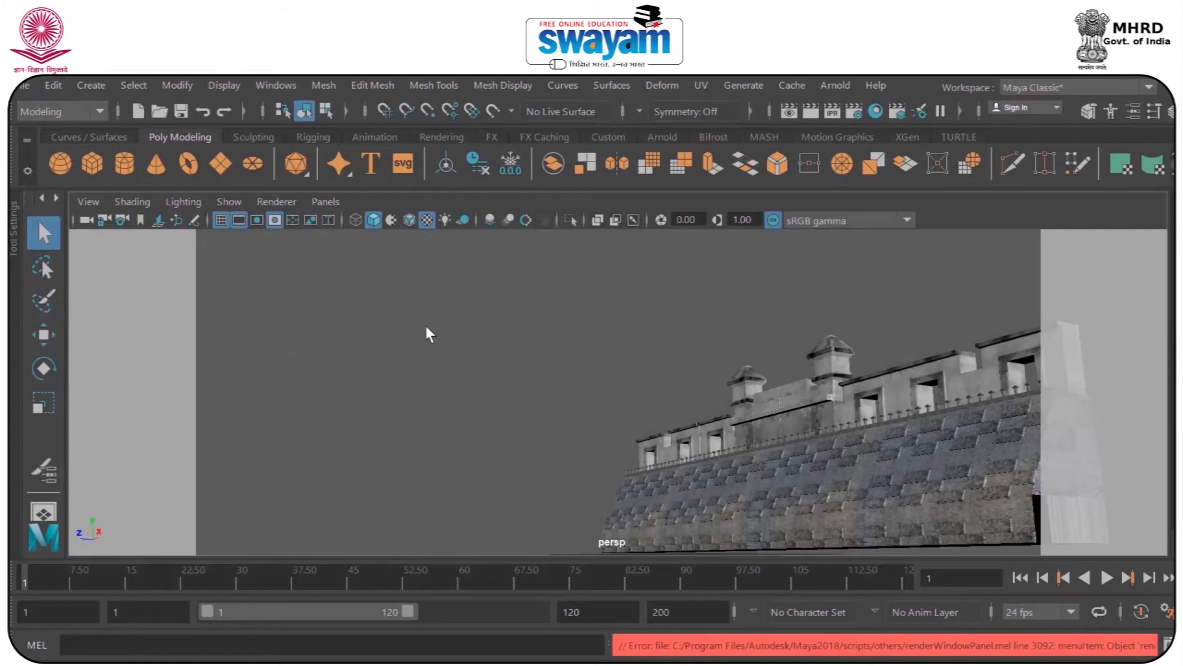
- Turn off the grid and the camera gate in the persp view to show the whole wall
{"action": "left_click", "coordinate": [216, 219]}
{"action": "left_click", "coordinate": [233, 223]}
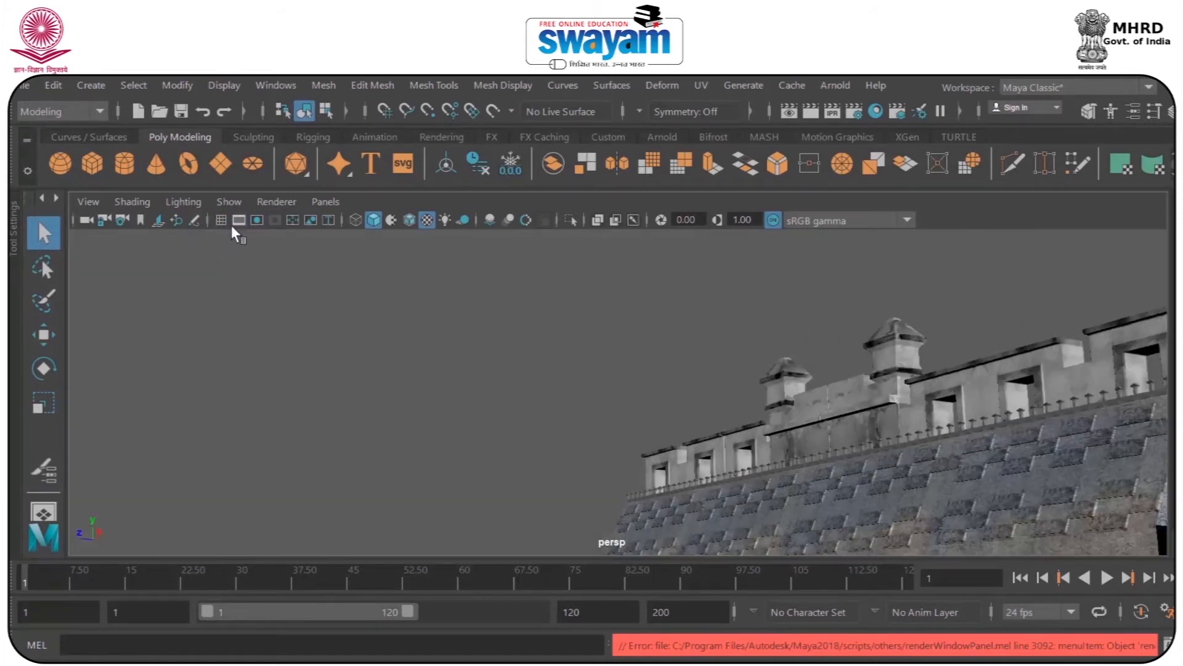
{"action": "scroll", "coordinate": [562, 334], "scroll_direction": "down", "scroll_amount": 3}
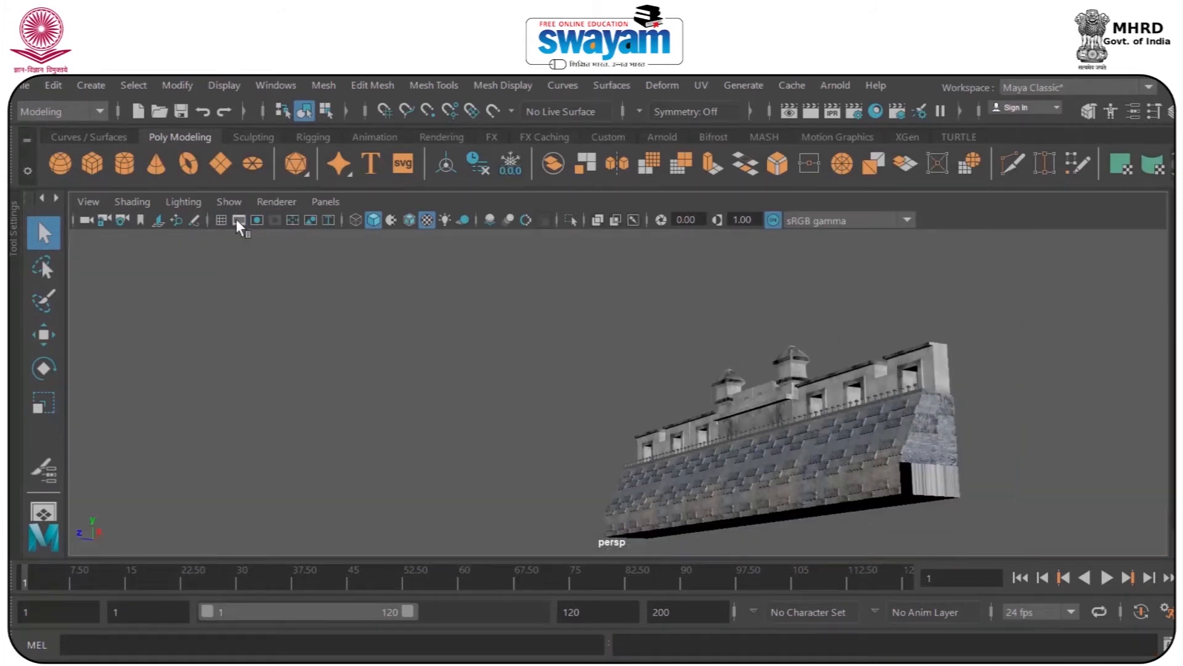
- Select all objects of the fort wall and add them to a new display layer
{"action": "left_click_drag", "start_coordinate": [631, 432], "coordinate": [528, 317], "text": "alt"}
{"action": "left_click_drag", "start_coordinate": [444, 285], "coordinate": [911, 547]}
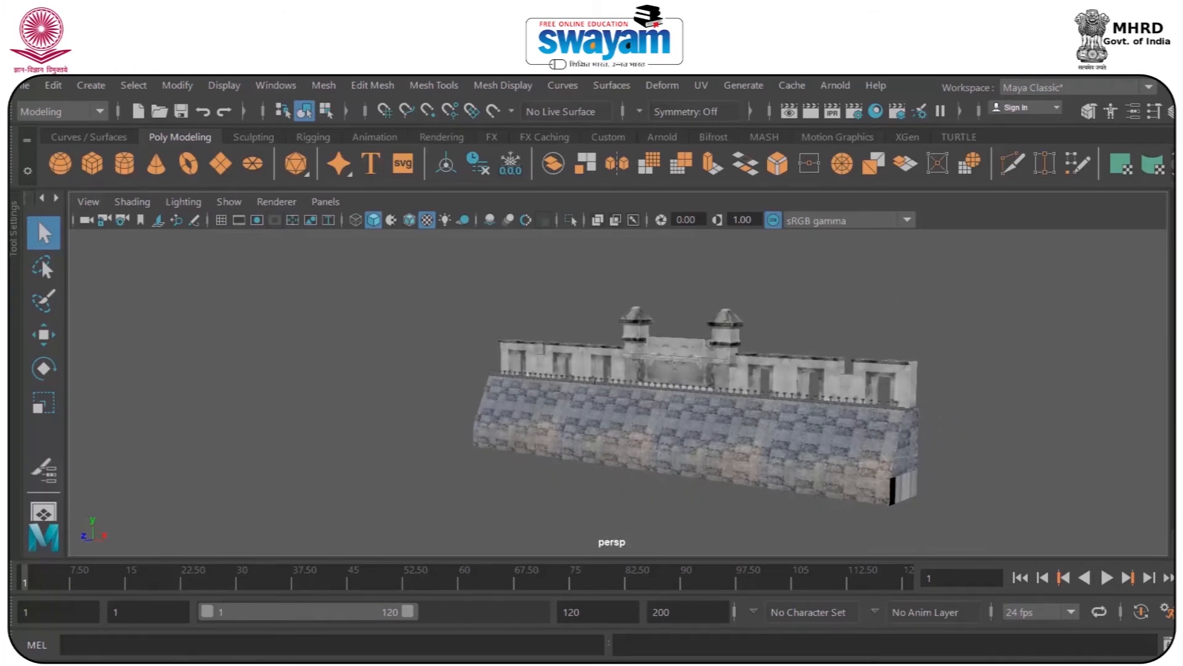
{"action": "key", "text": "ctrl+a"}
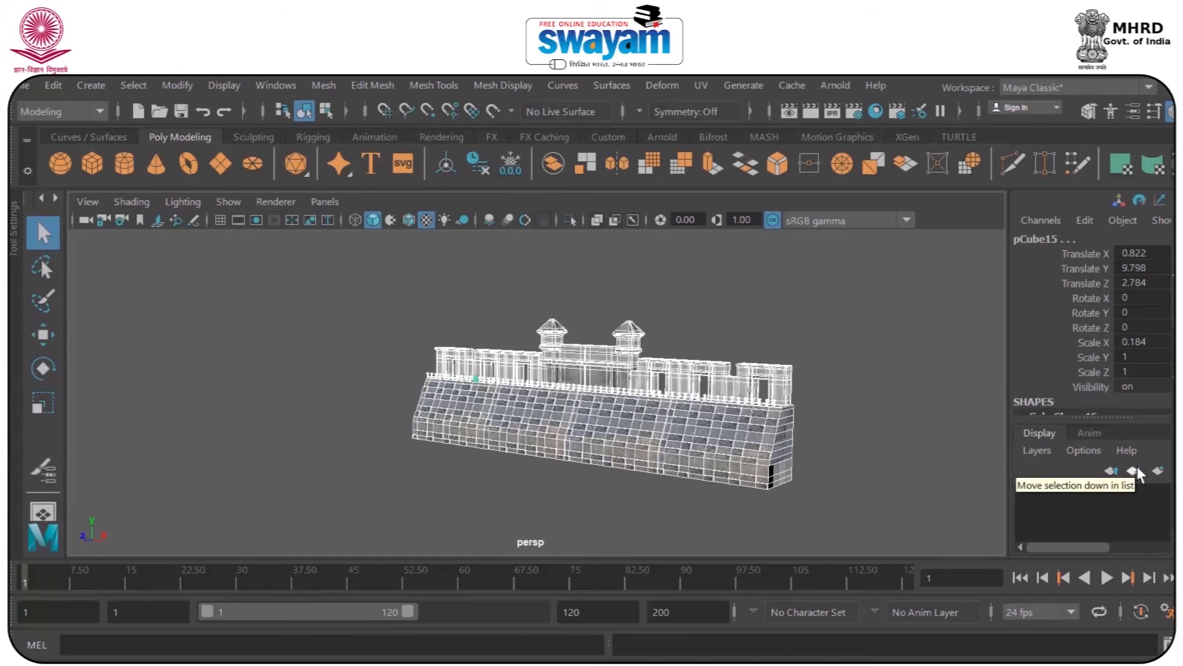
{"action": "left_click", "coordinate": [1157, 471]}
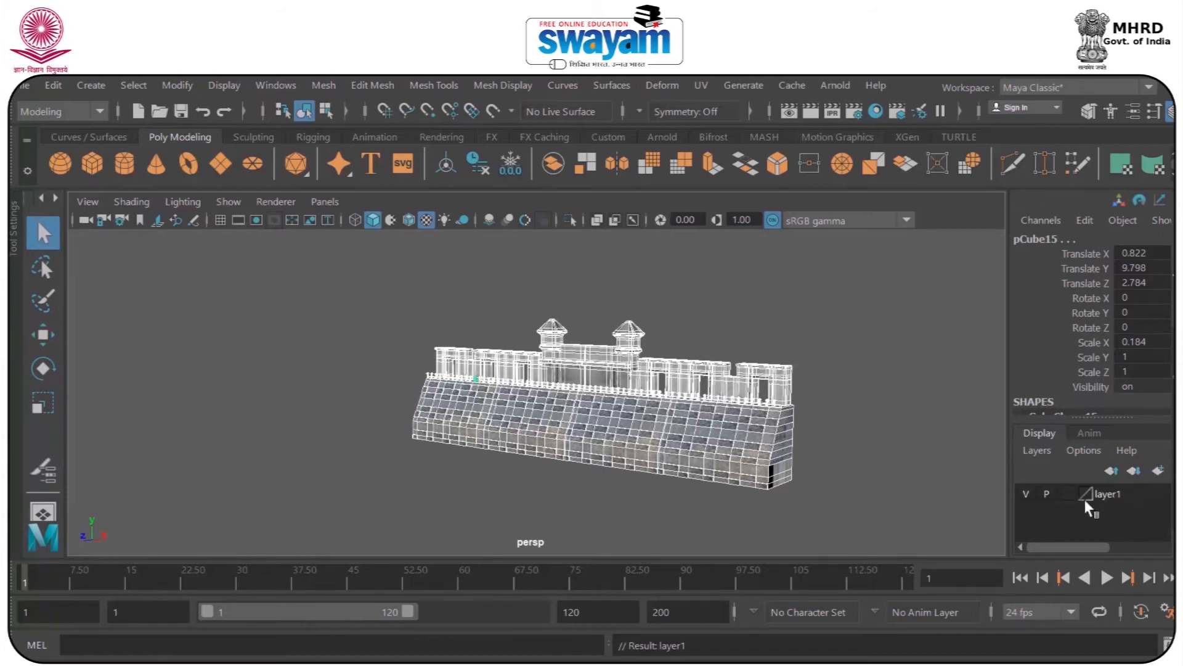
{"action": "left_click", "coordinate": [1107, 495]}
{"action": "right_click", "coordinate": [1107, 494]}
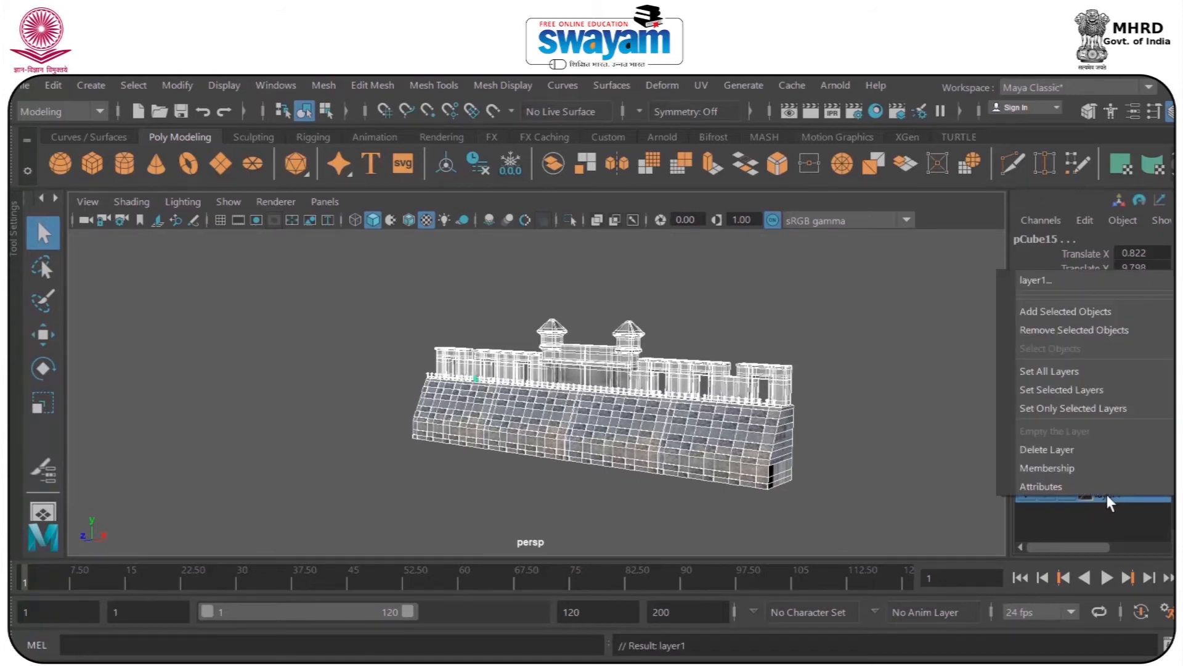
{"action": "left_click", "coordinate": [1063, 309]}
{"action": "left_click", "coordinate": [926, 427]}
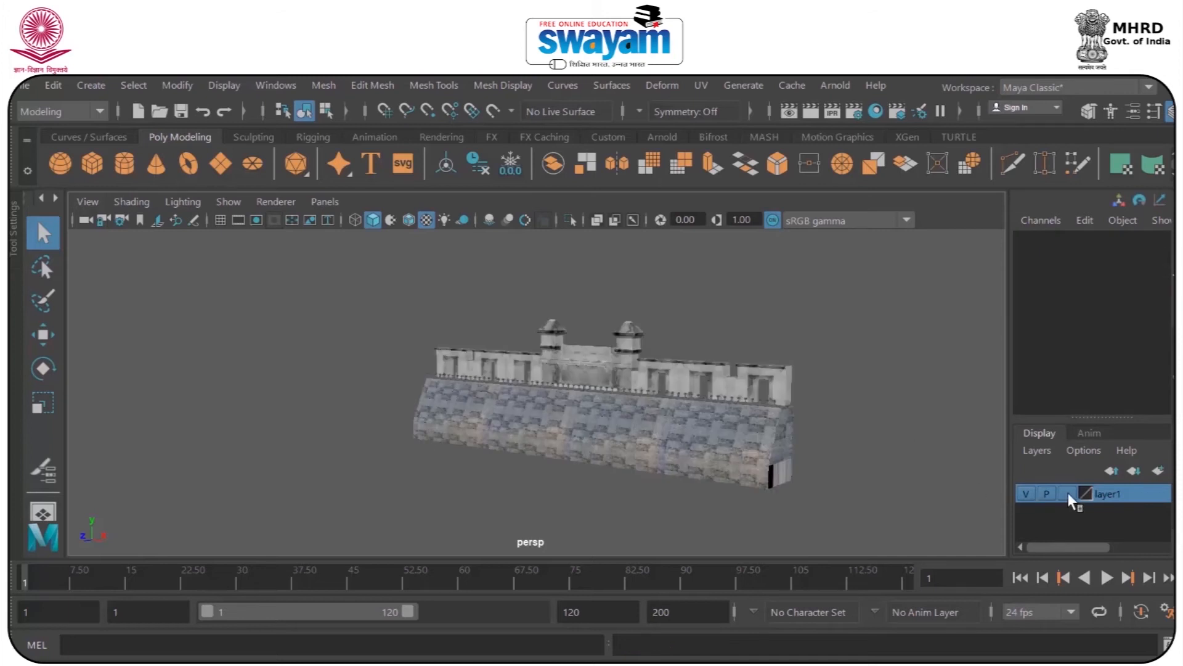
- Set the wall layer's display type to Reference and toggle its visibility off and on
{"action": "left_click", "coordinate": [1068, 493]}
{"action": "left_click", "coordinate": [1068, 495]}
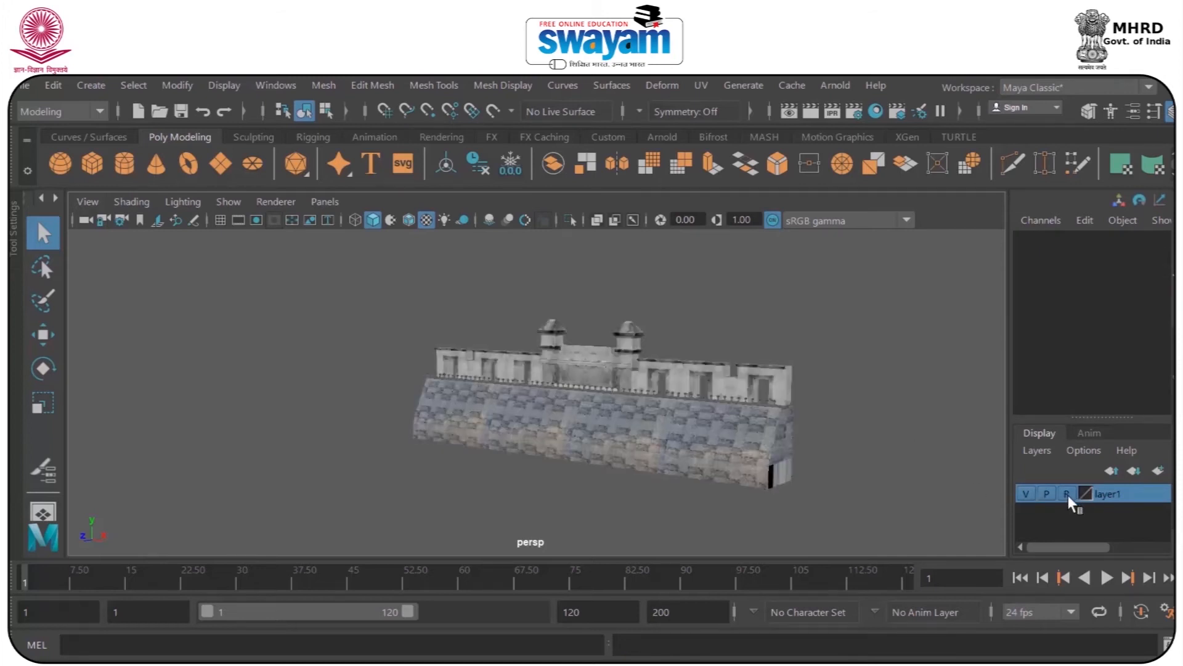
{"action": "left_click", "coordinate": [1026, 494]}
{"action": "left_click", "coordinate": [1027, 496]}
- Edit the wall layer, assign it the dark red colour, and save the layer settings
{"action": "double_click", "coordinate": [1102, 494]}
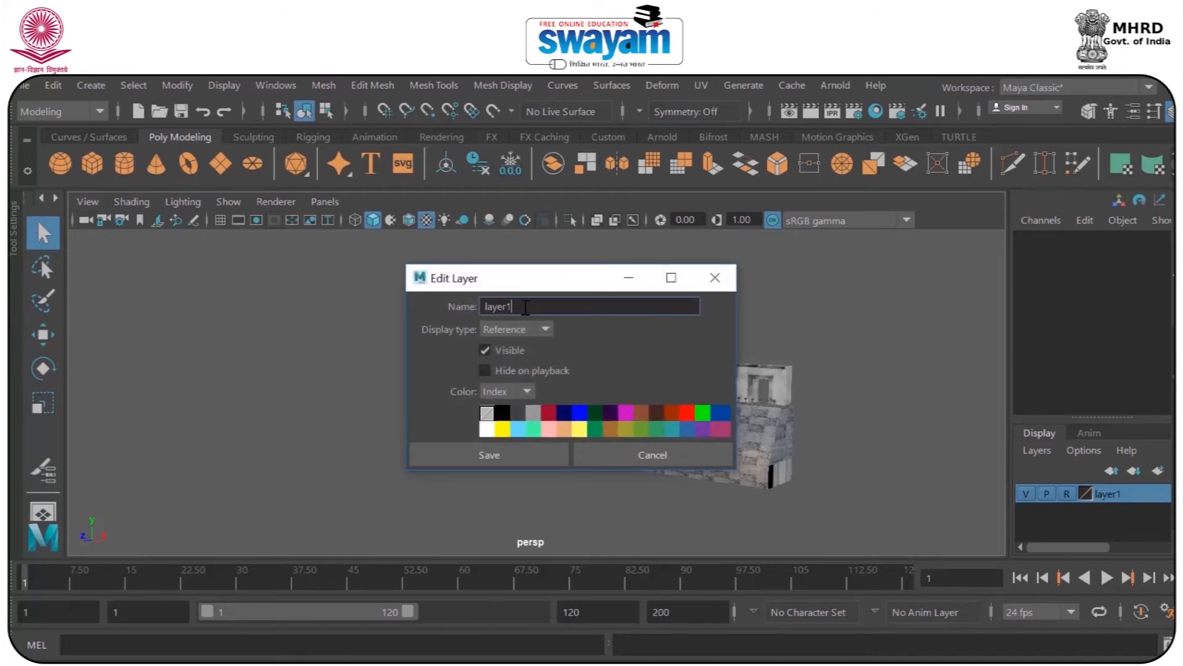
{"action": "left_click", "coordinate": [551, 416]}
{"action": "left_click", "coordinate": [500, 450]}
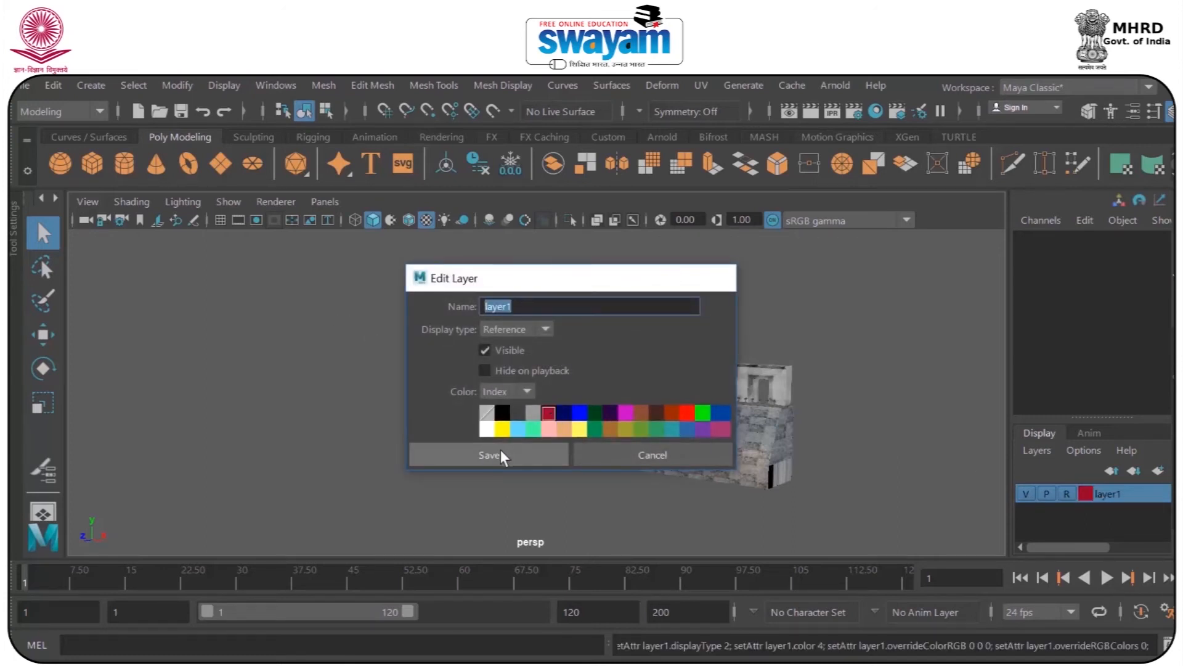
- Toggle the layer's visibility, try the Template display type, and return to normal display with playback visibility off
{"action": "left_click", "coordinate": [1027, 494]}
{"action": "left_click", "coordinate": [1027, 493]}
{"action": "left_click", "coordinate": [1067, 494]}
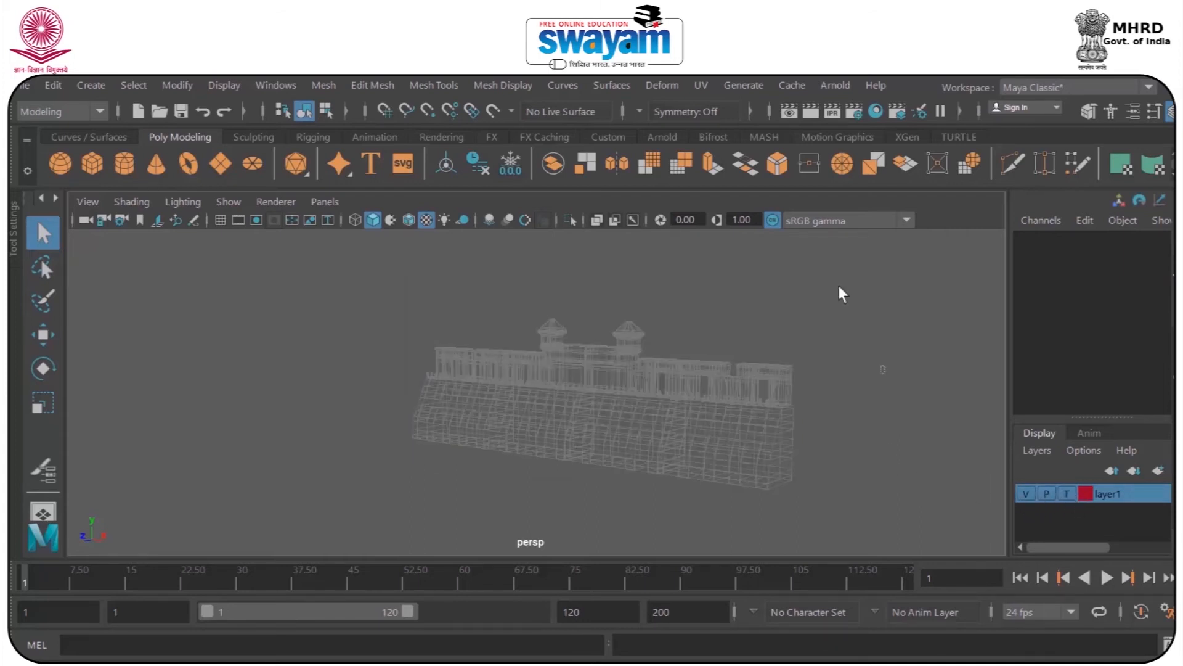
{"action": "left_click", "coordinate": [1058, 494]}
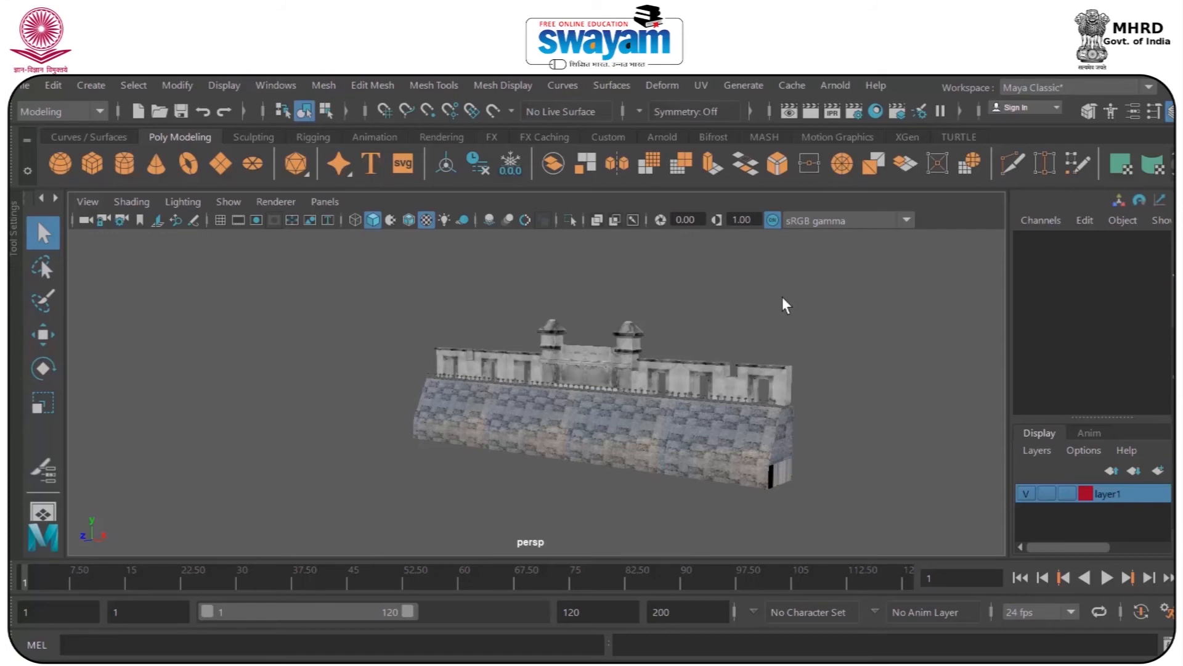
{"action": "left_click_drag", "start_coordinate": [851, 295], "coordinate": [394, 521]}
{"action": "scroll", "coordinate": [531, 409], "scroll_direction": "up", "scroll_amount": 5}
{"action": "left_click", "coordinate": [449, 291]}
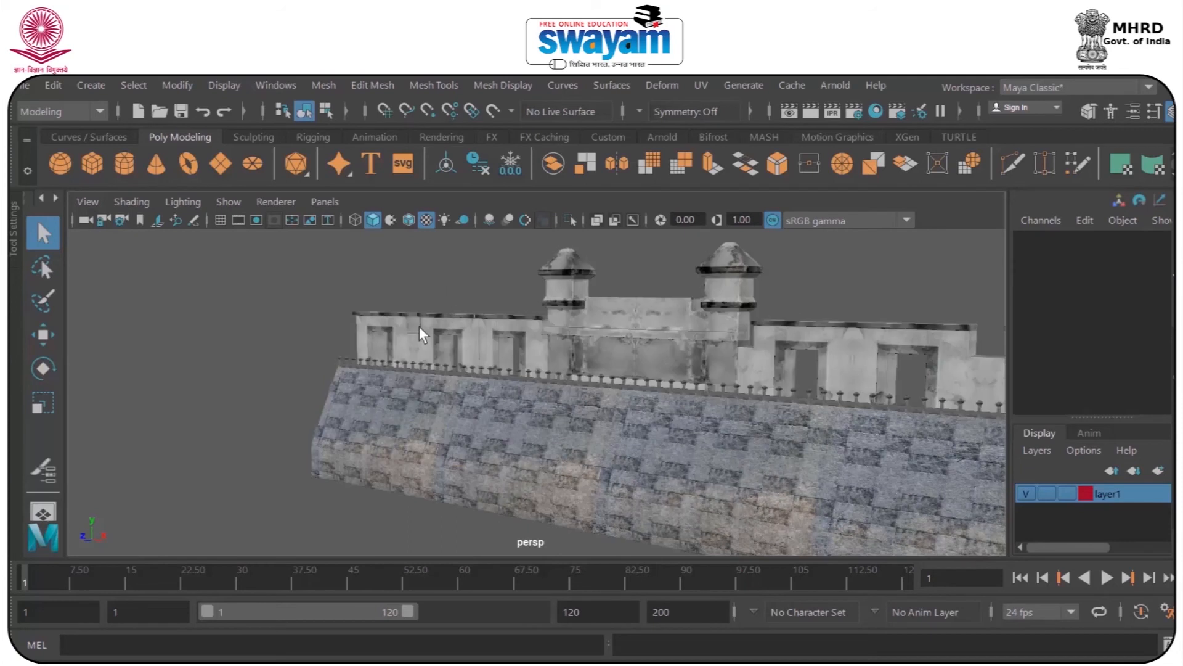